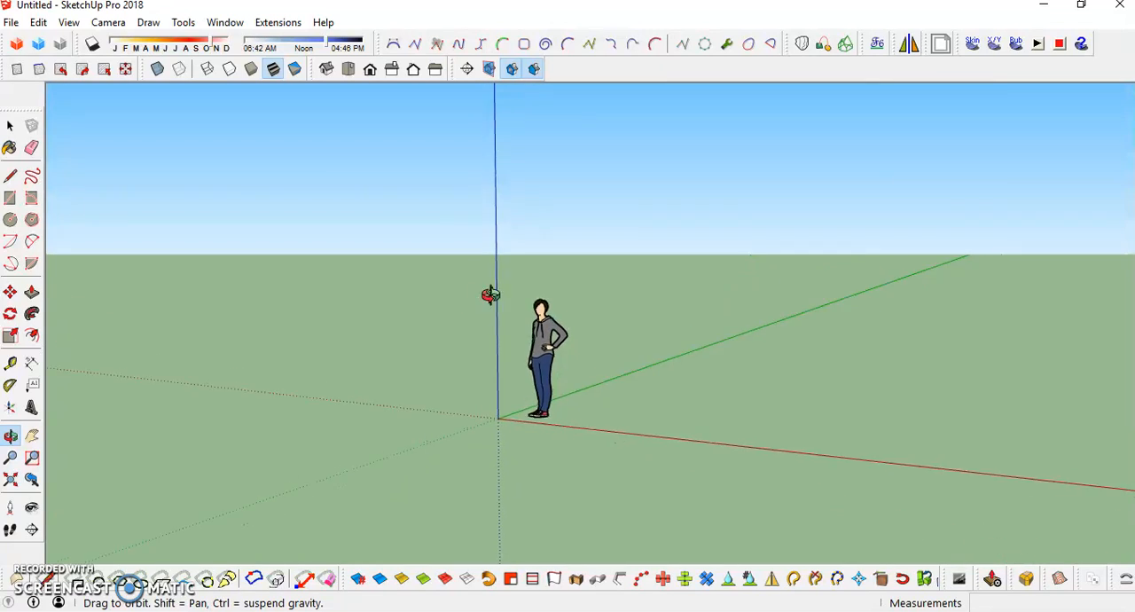
key("l")
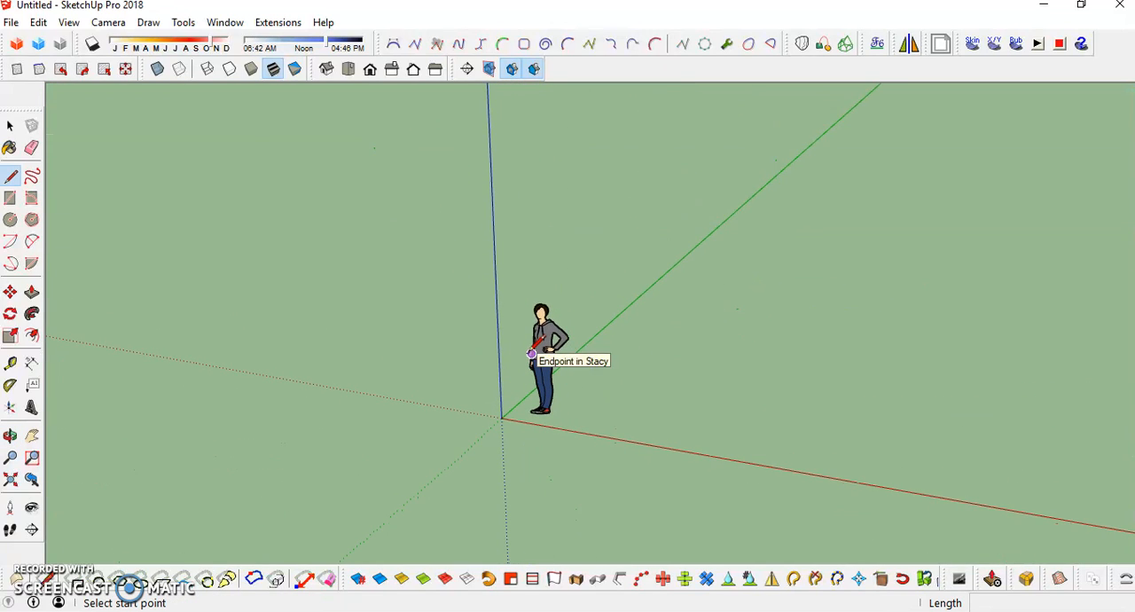
key("o")
mouse_move(482, 363)
left_mouse_down()
mouse_move(837, 352)
mouse_move(418, 418)
mouse_move(427, 283)
mouse_move(778, 307)
mouse_move(798, 428)
mouse_move(461, 403)
mouse_move(497, 362)
mouse_move(736, 274)
mouse_move(826, 363)
mouse_move(520, 444)
mouse_move(487, 360)
mouse_move(615, 335)
mouse_move(497, 342)
left_mouse_up()
key("l")
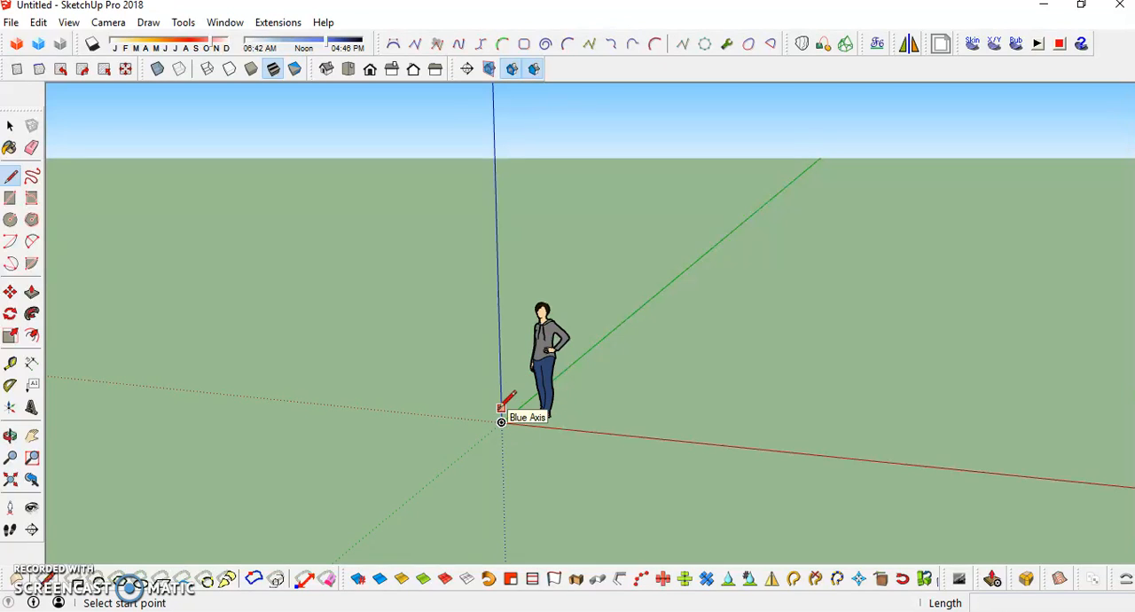
mouse_move(501, 423)
middle_mouse_down()
mouse_move(490, 426)
mouse_move(501, 424)
middle_mouse_up()
- Draw a rectangle about 8.80 m by 11.42 m on the ground plane, starting at the origin
key("r")
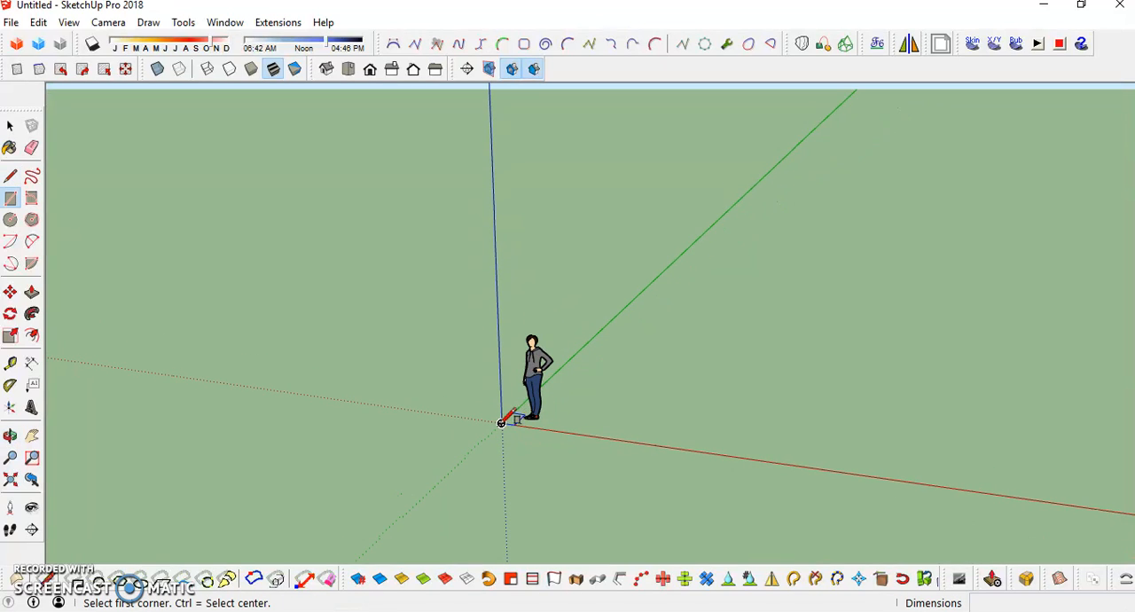
left_click(501, 422)
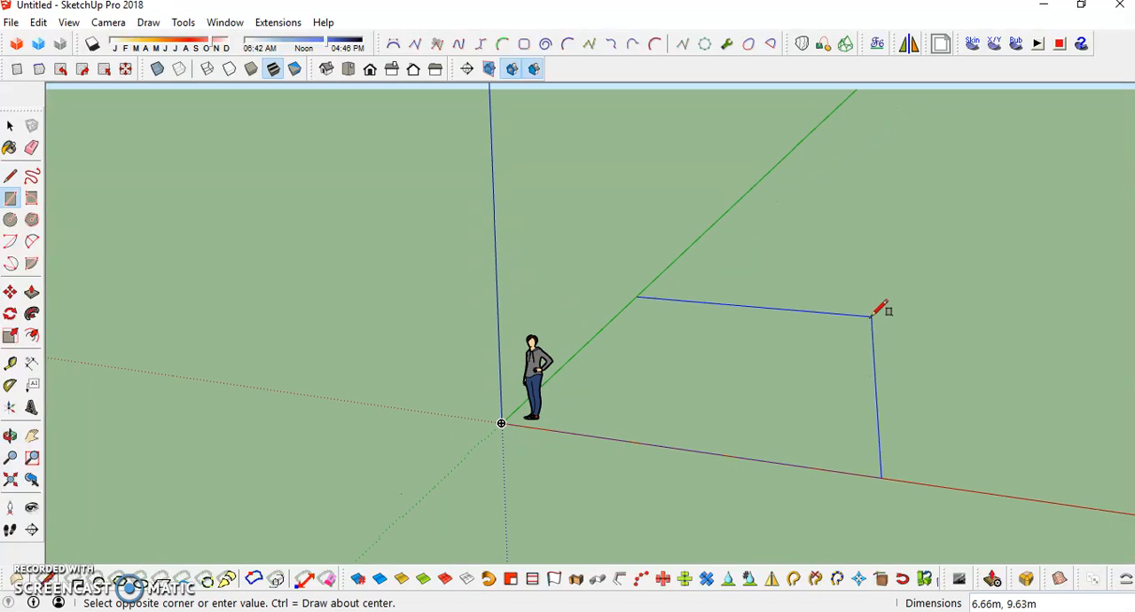
left_click(10, 199)
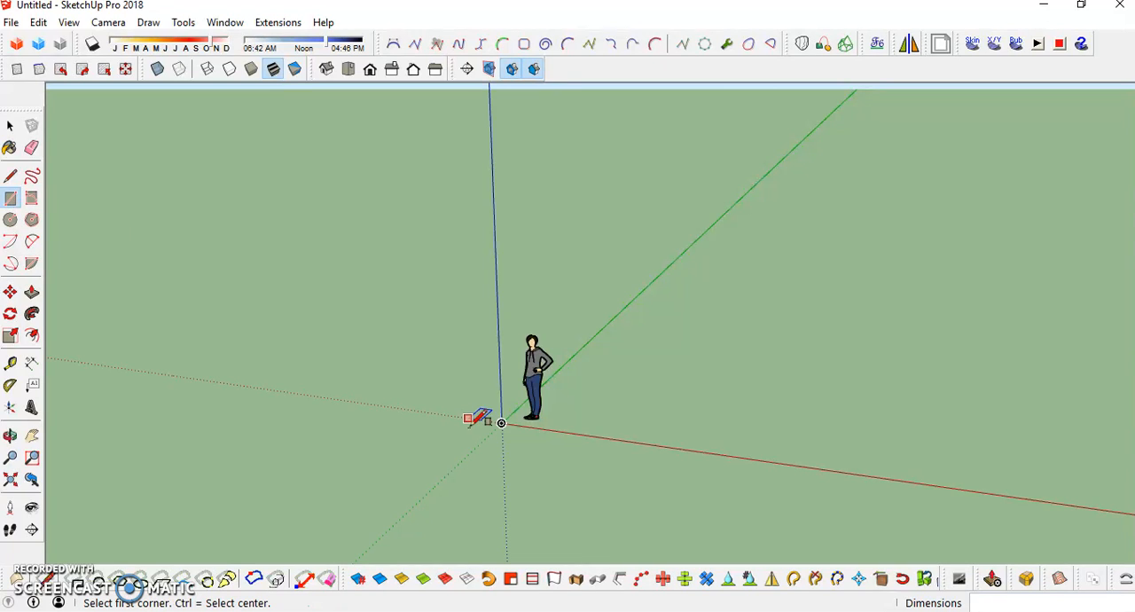
left_click(502, 422)
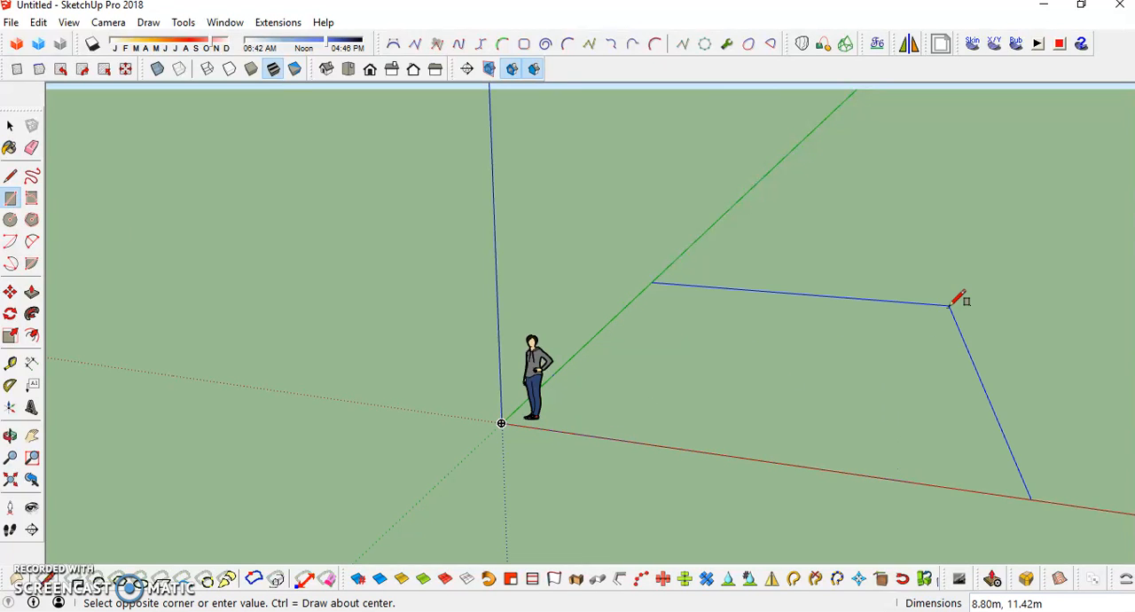
left_click(951, 306)
- Move the human scale figure about 4.00 m off the rectangle, past the origin onto the empty ground
middle_click_drag(841, 358, 1091, 379)
middle_click_drag(540, 363, 646, 364)
scroll(637, 366, "down", 2)
scroll(541, 371, "up", 5)
key("space")
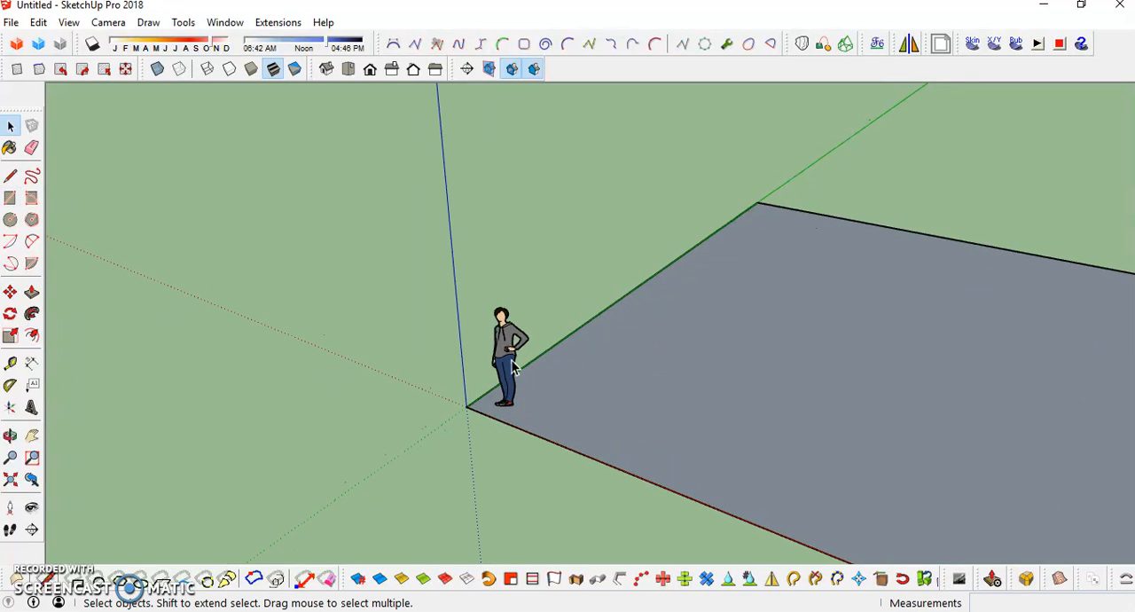
left_click(513, 364)
scroll(673, 371, "down", 2)
key("m")
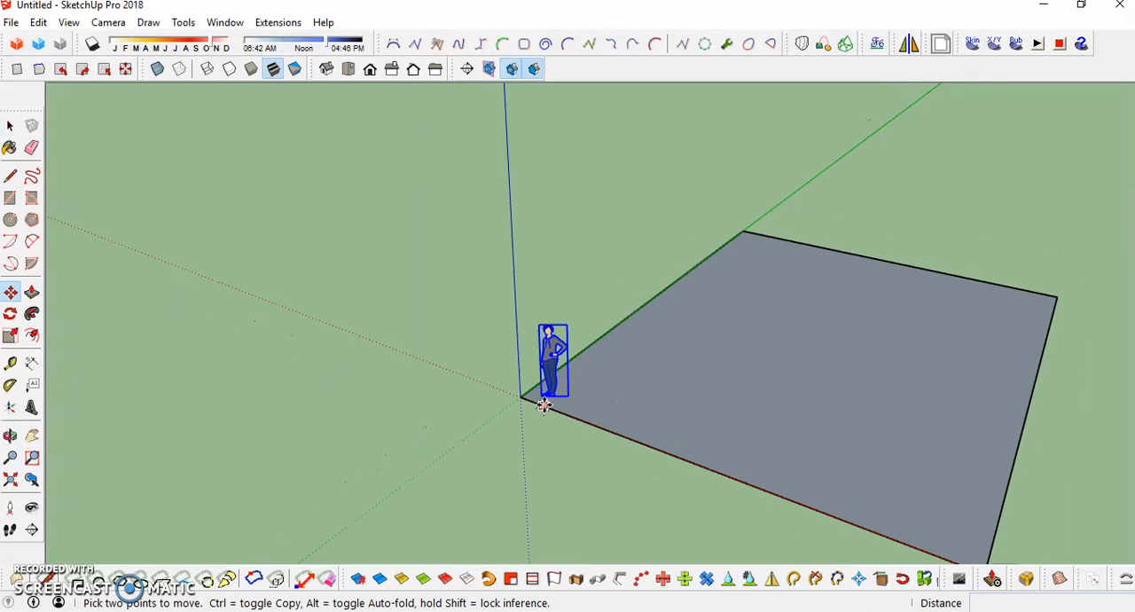
left_click(604, 390)
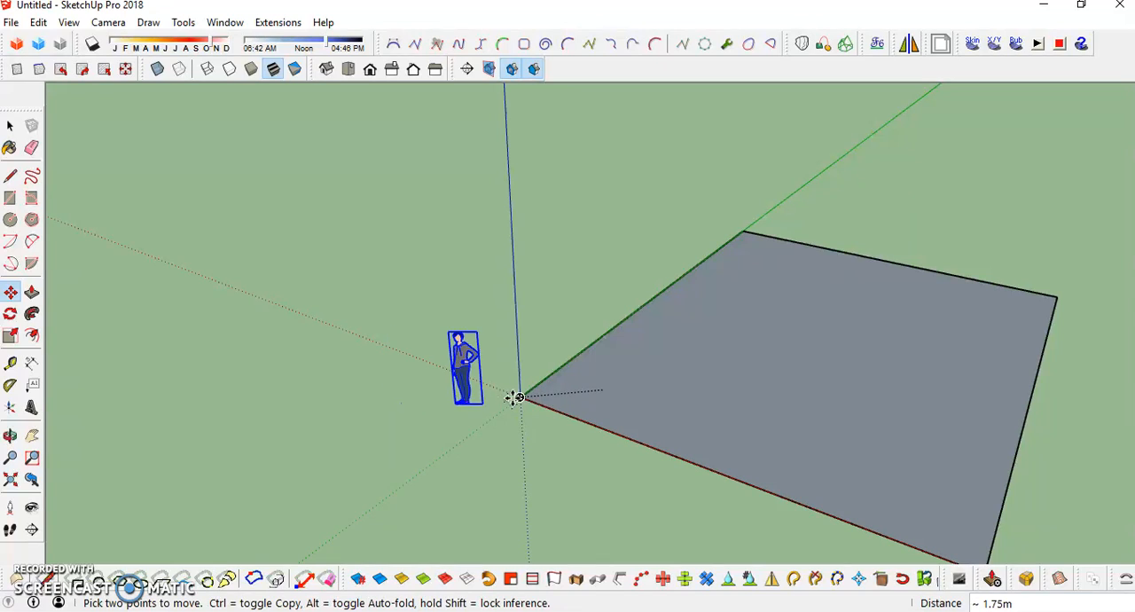
key("q")
key("m")
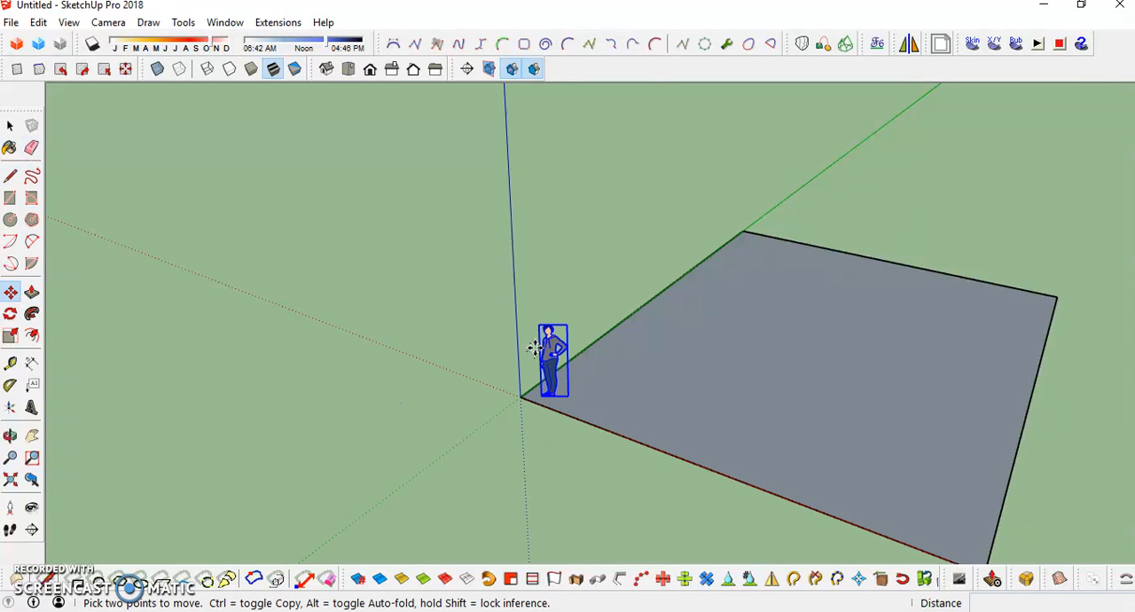
left_click(561, 397)
left_click(368, 393)
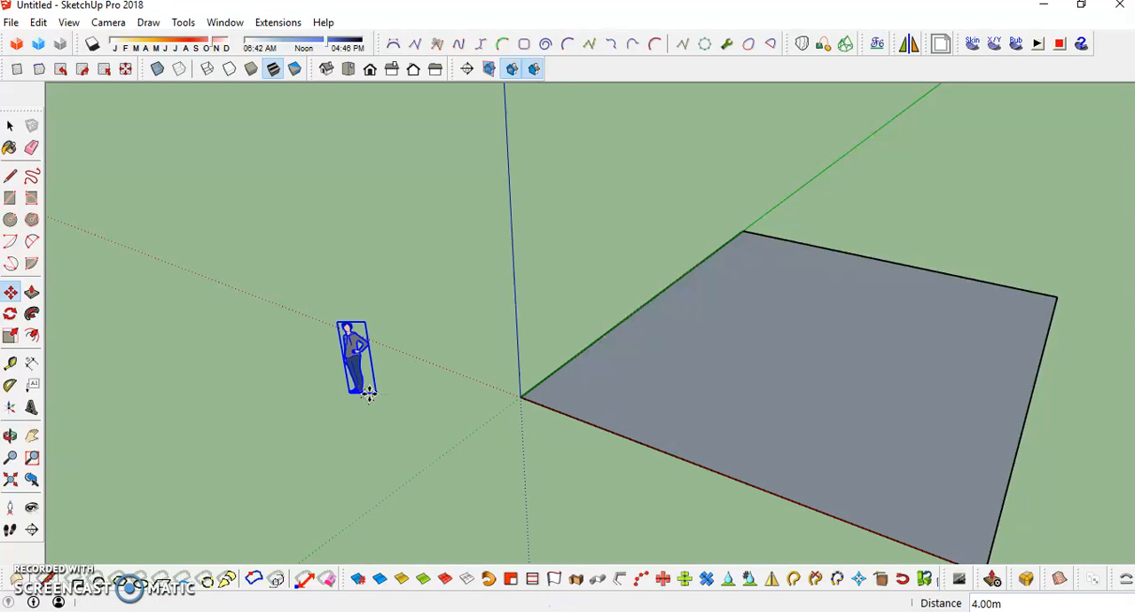
scroll(672, 375, "down", 3)
middle_click_drag(670, 376, 752, 385)
key("space")
scroll(748, 364, "up", 3)
scroll(729, 337, "down", 3)
scroll(754, 329, "up", 1)
middle_click_drag(761, 327, 622, 311, "shift")
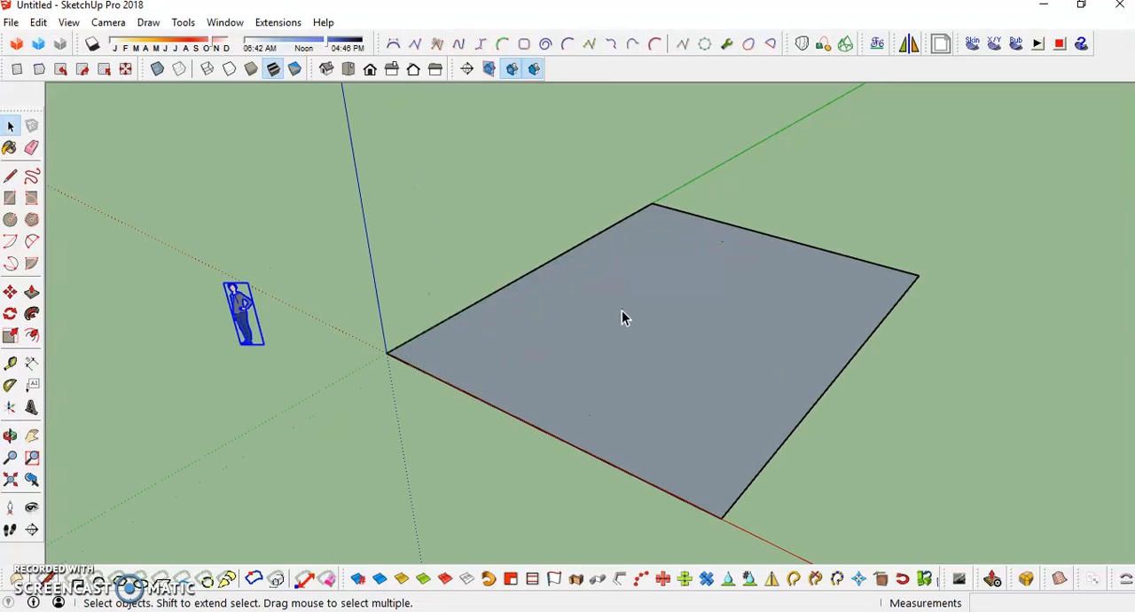
middle_click_drag(542, 365, 692, 345)
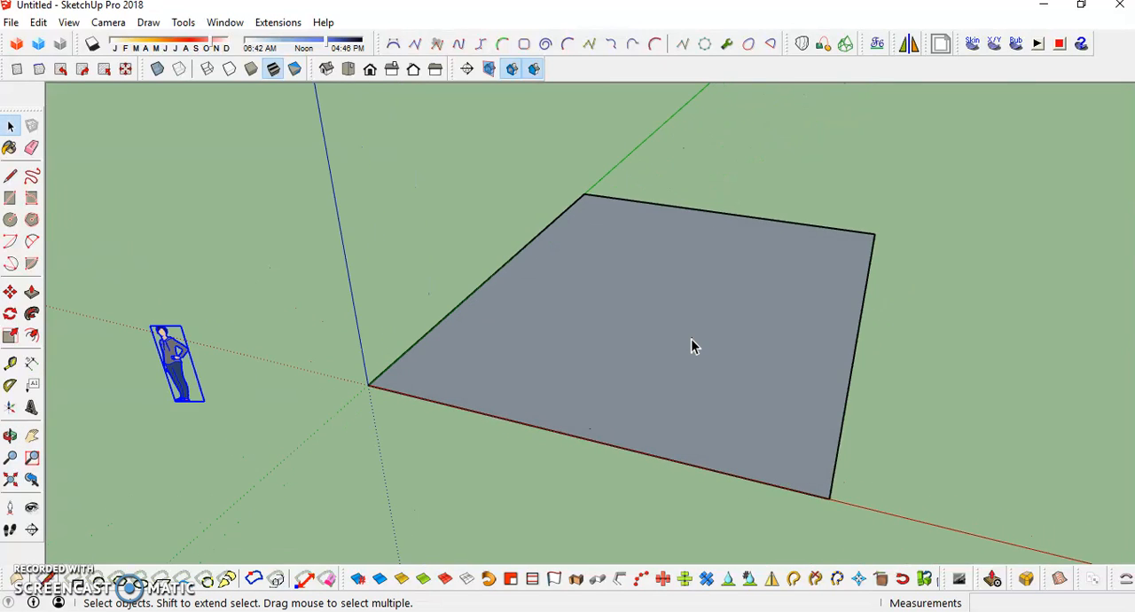
scroll(693, 346, "up", 1)
scroll(618, 342, "down", 2)
middle_click_drag(633, 324, 598, 342)
scroll(600, 348, "up", 2)
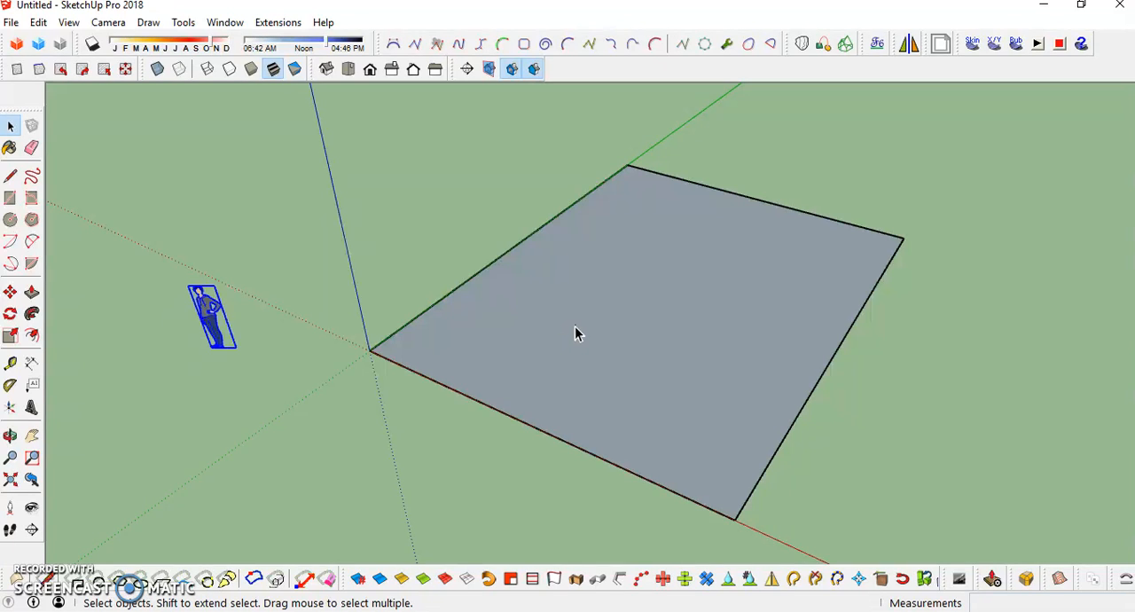
mouse_move(568, 355)
middle_mouse_down()
mouse_move(573, 329)
mouse_move(923, 259)
mouse_move(647, 338)
mouse_move(573, 338)
middle_mouse_up()
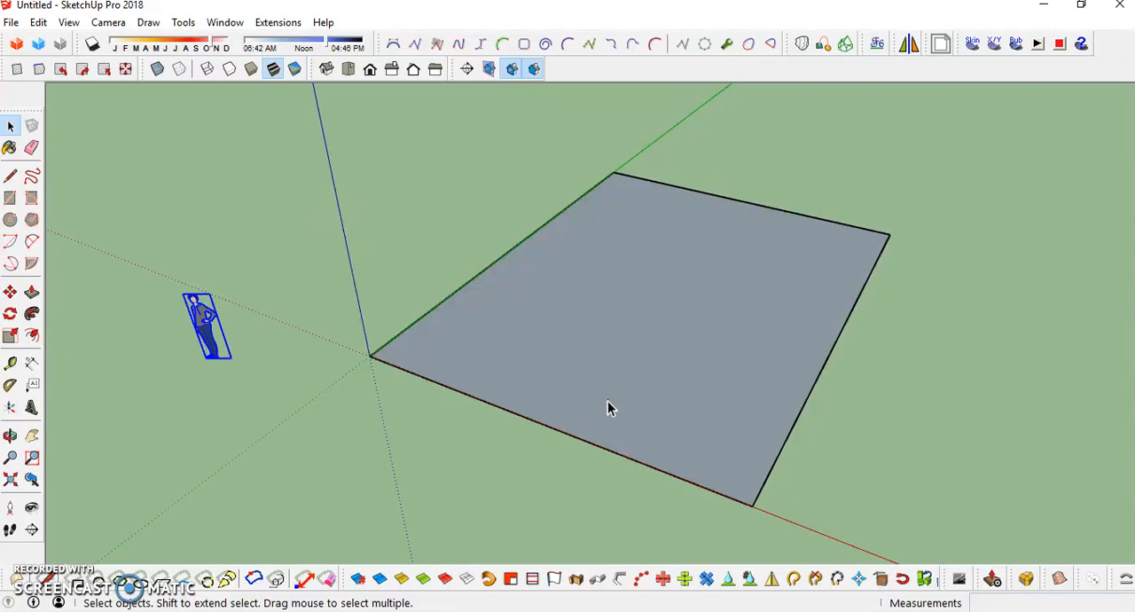
- Push/Pull the rectangular face up 0.30 m into a thin slab
middle_click_drag(584, 391, 599, 366)
key("p")
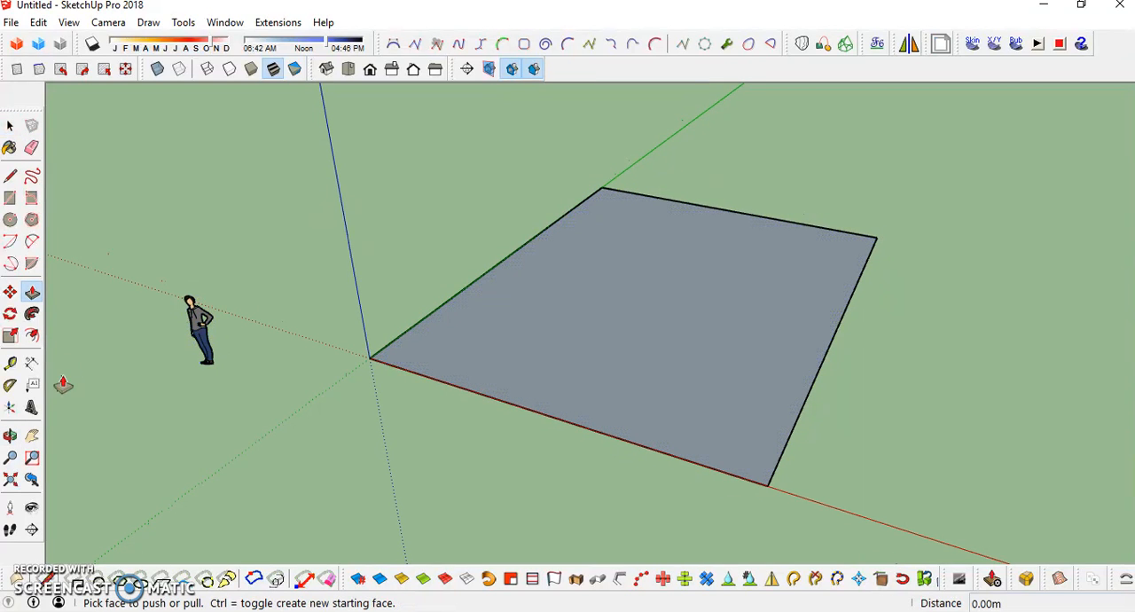
left_click(32, 294)
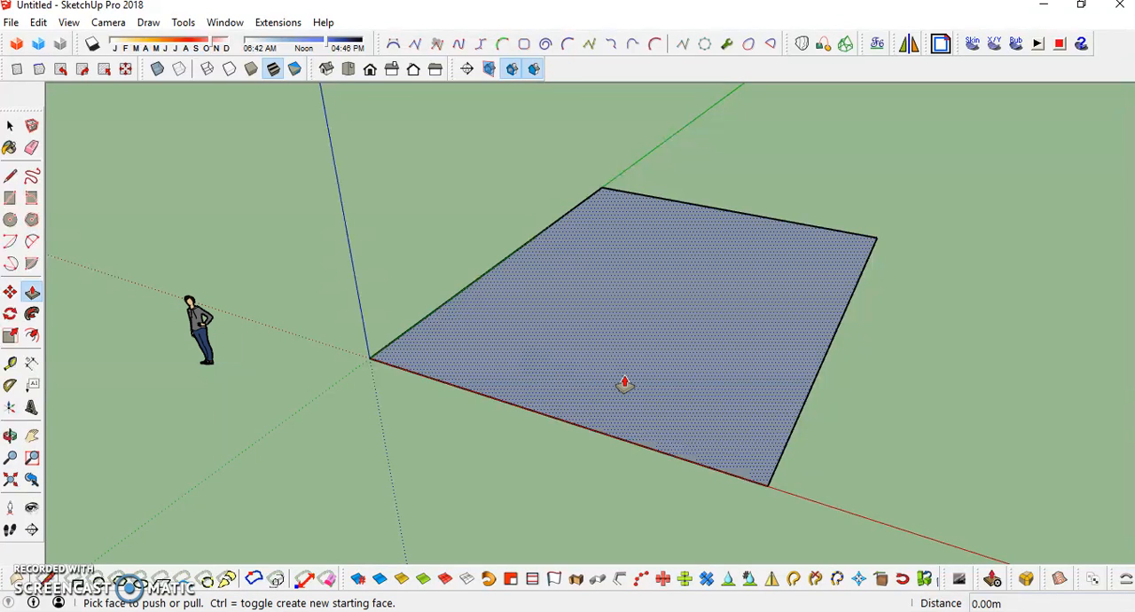
left_click_drag(624, 383, 625, 372)
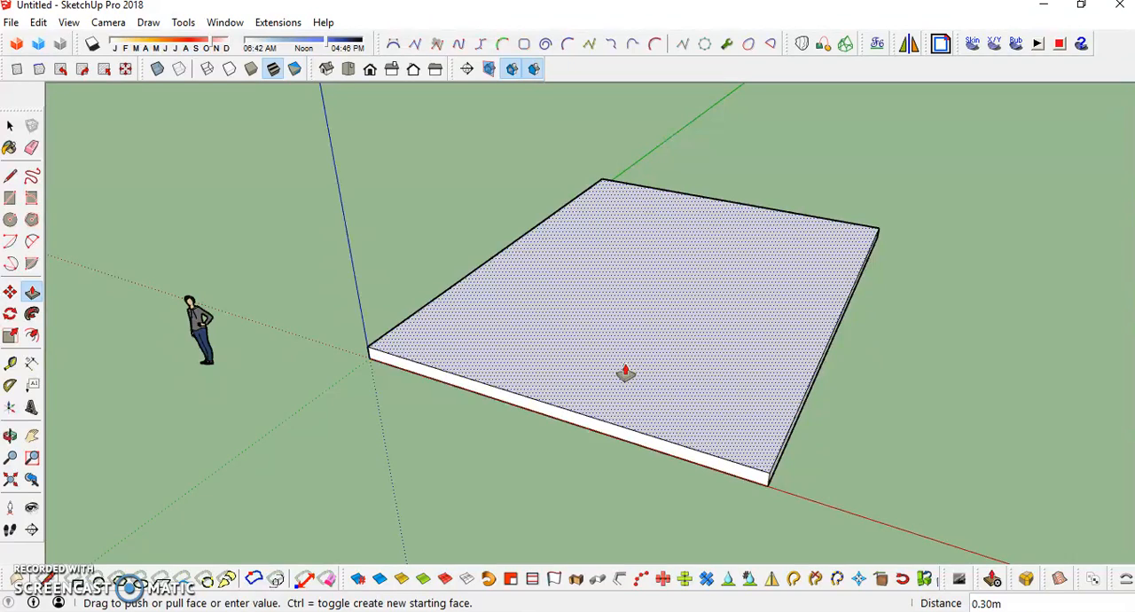
left_click(625, 373)
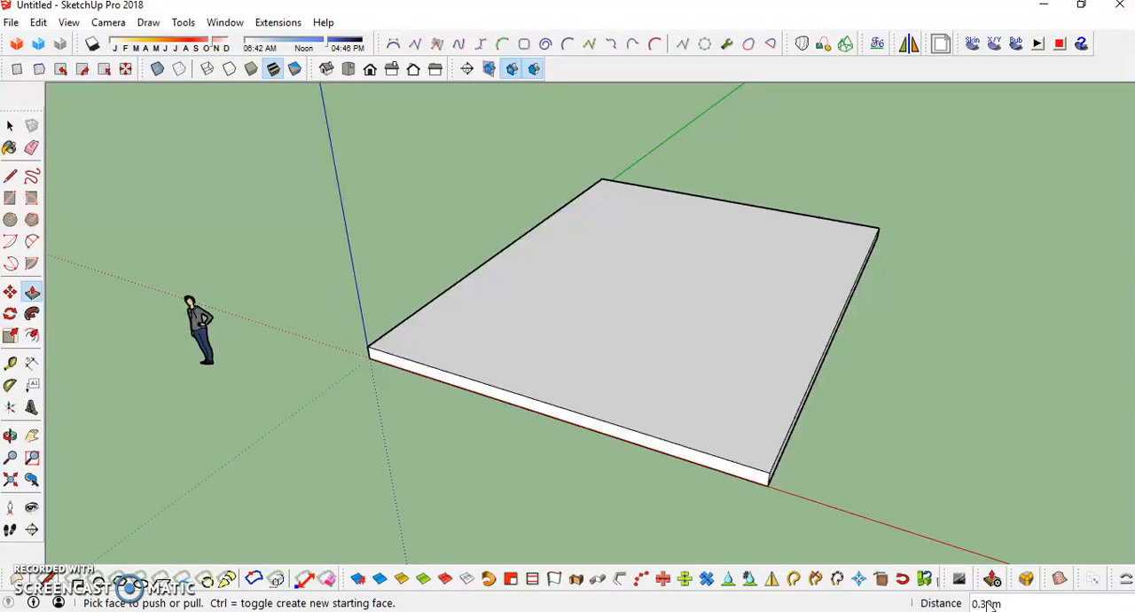
- Set the model's length units to centimetres in the Units settings of Model Info
left_click(236, 27)
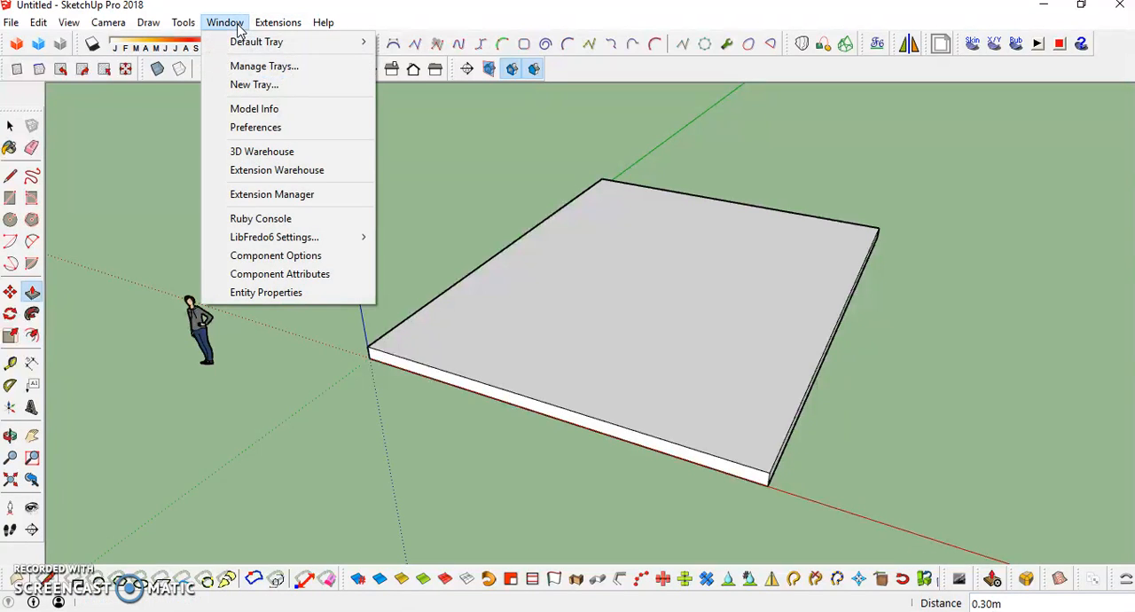
left_click(256, 108)
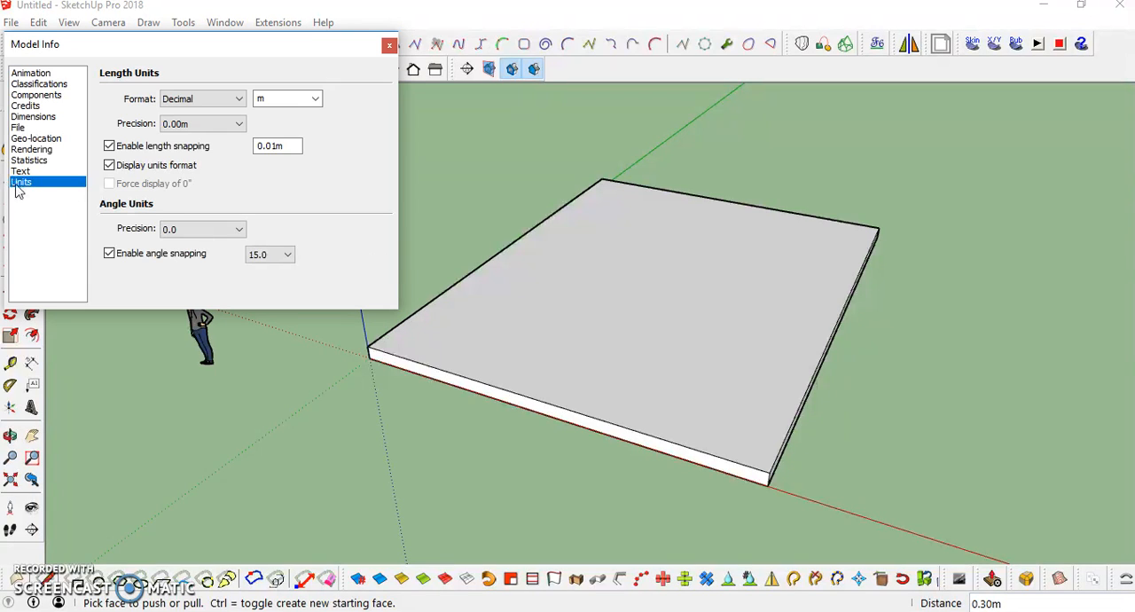
left_click(314, 98)
left_click(275, 146)
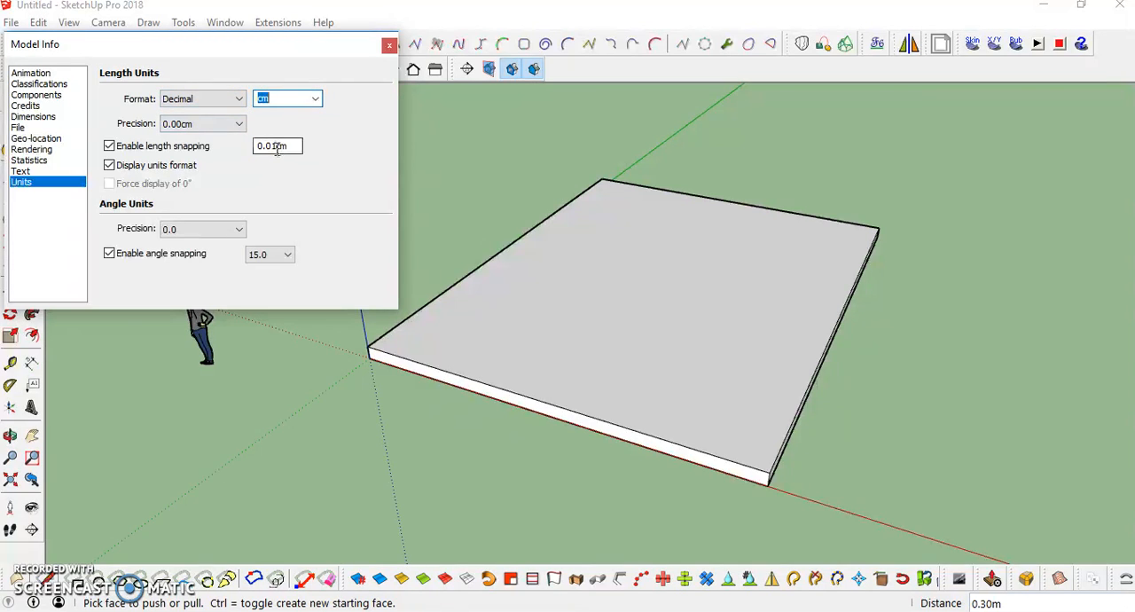
left_click(389, 45)
- Remove the existing slab and draw a new rectangle on the ground plane from the origin
middle_click_drag(613, 414, 648, 380)
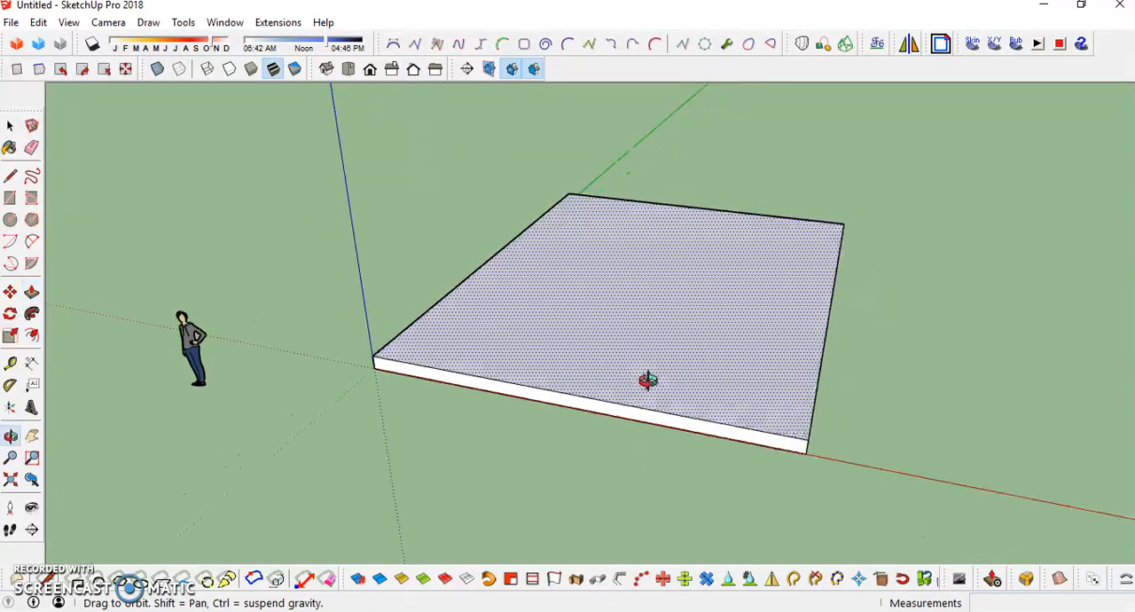
left_click_drag(663, 395, 461, 445)
key("r")
left_click(375, 367)
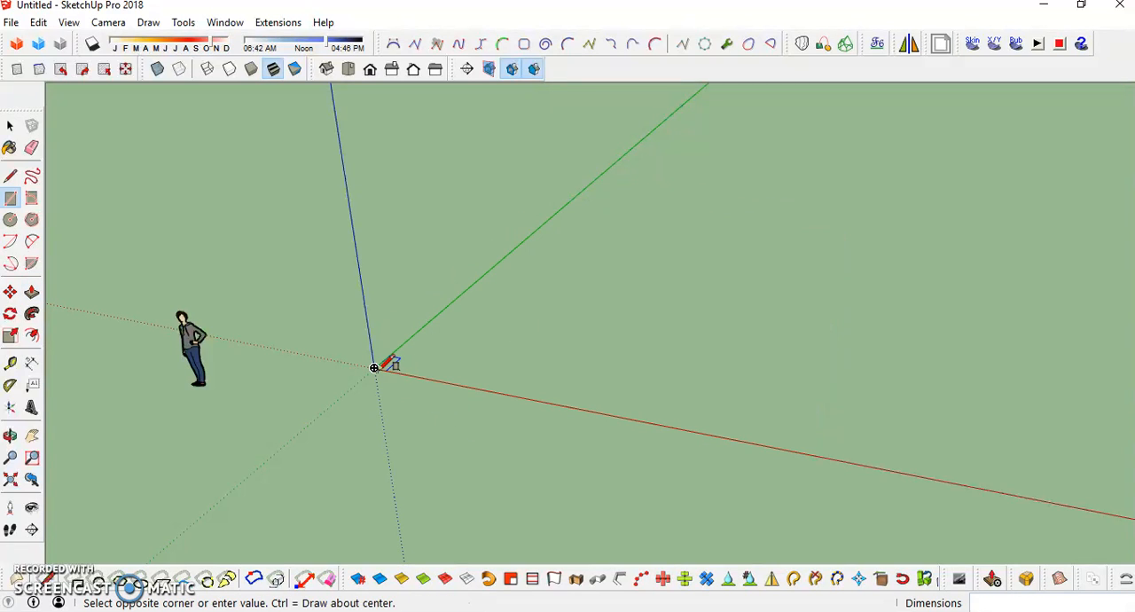
left_click(819, 253)
- Push/Pull the new rectangle upward into a thin slab
middle_click_drag(718, 309, 532, 381)
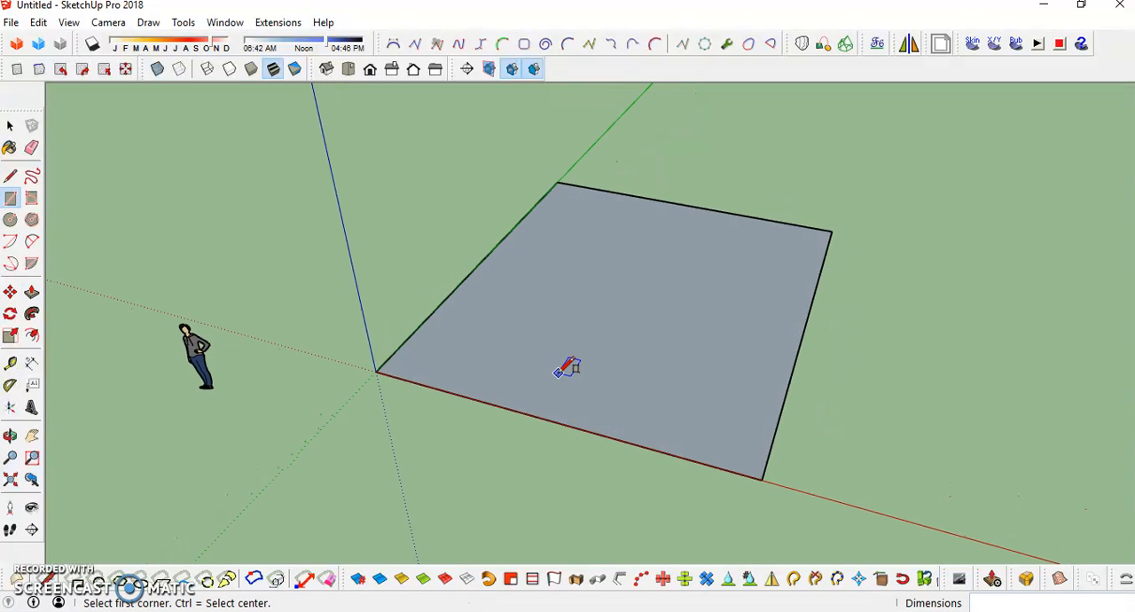
key("p")
left_click_drag(598, 396, 592, 380)
left_click(593, 380)
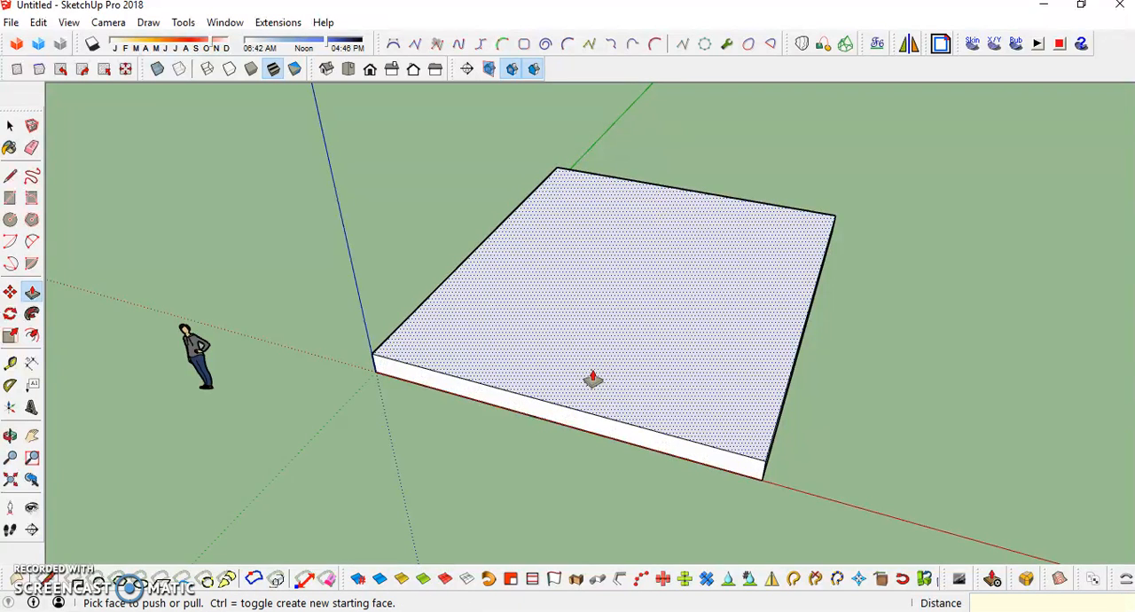
left_click(593, 380)
middle_click_drag(631, 400, 565, 361)
key("space")
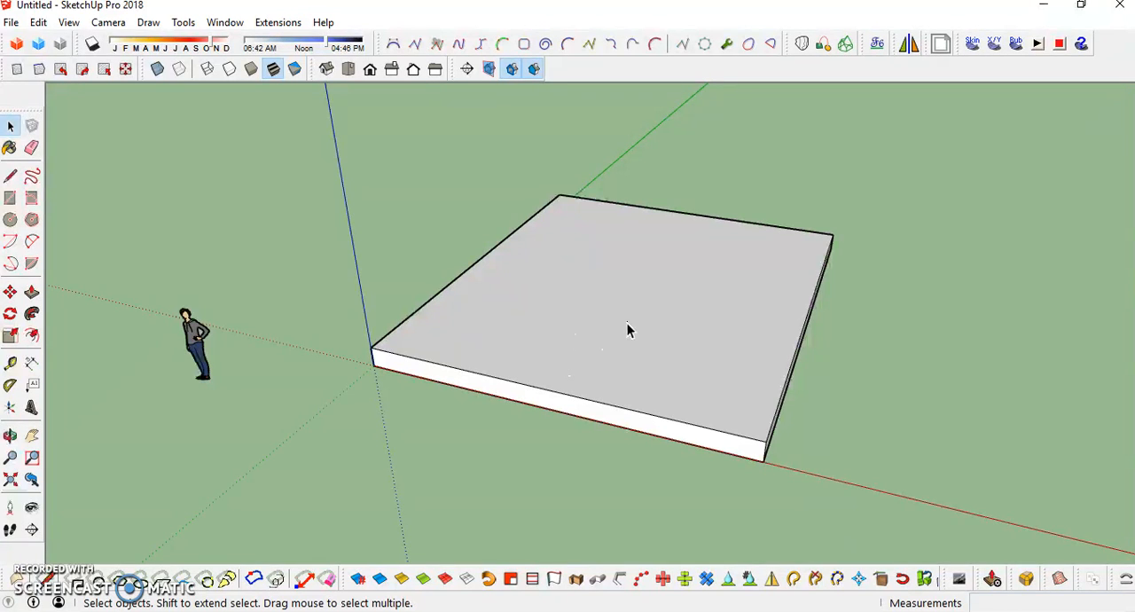
double_click(590, 359)
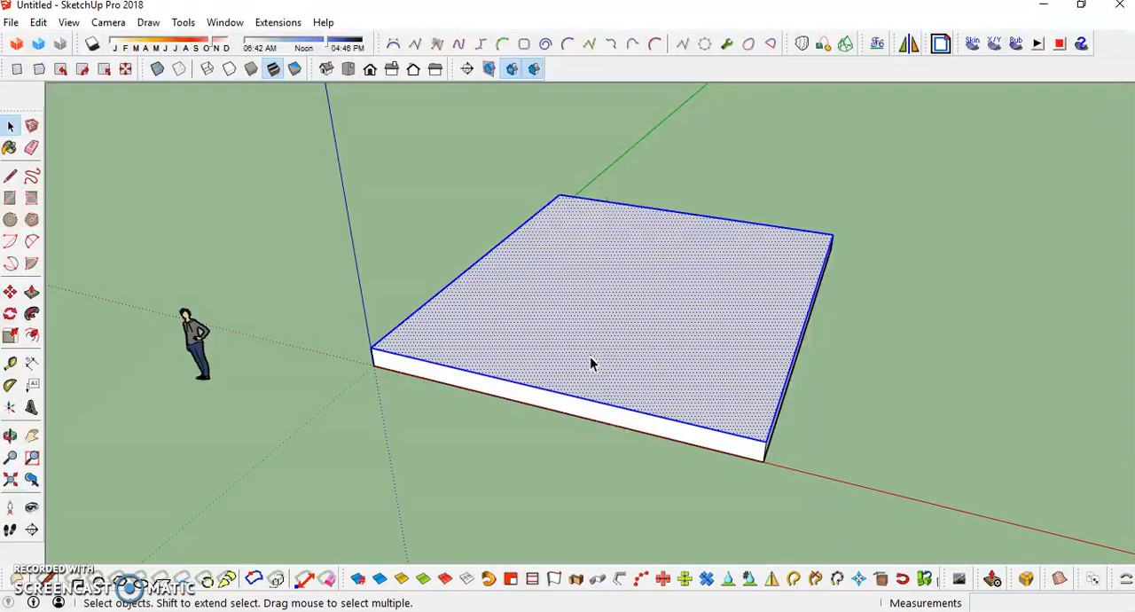
left_click(590, 358)
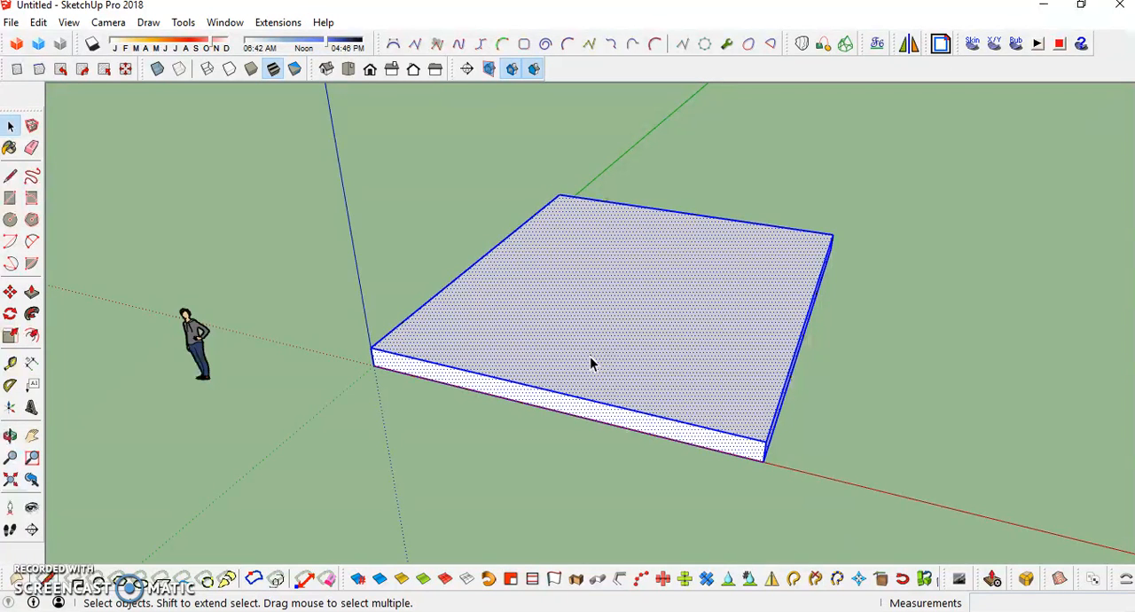
right_click(591, 363)
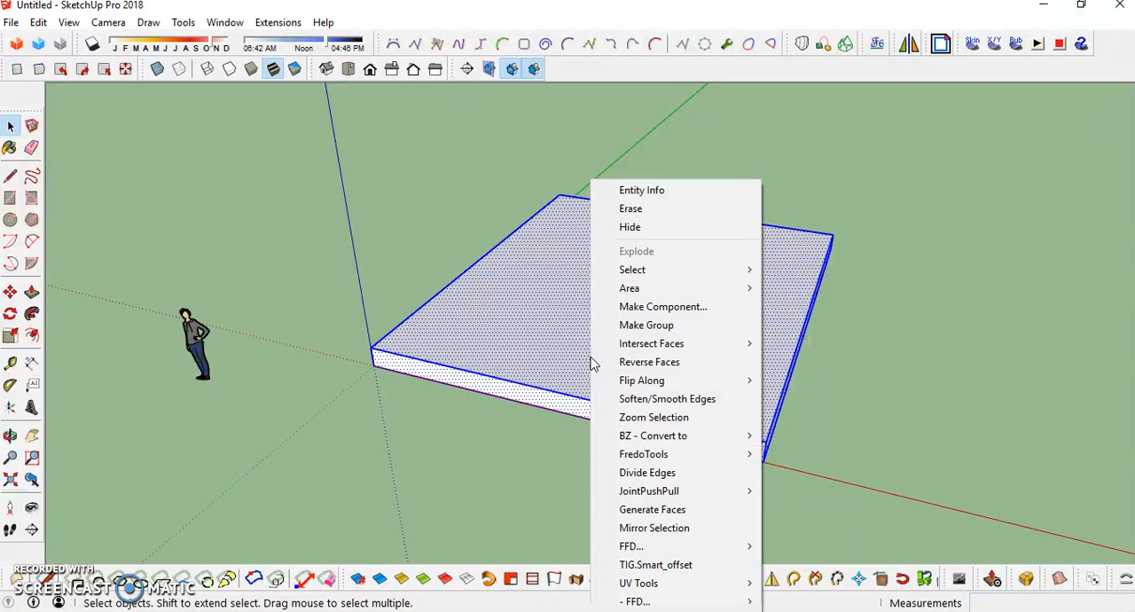
left_click(860, 369)
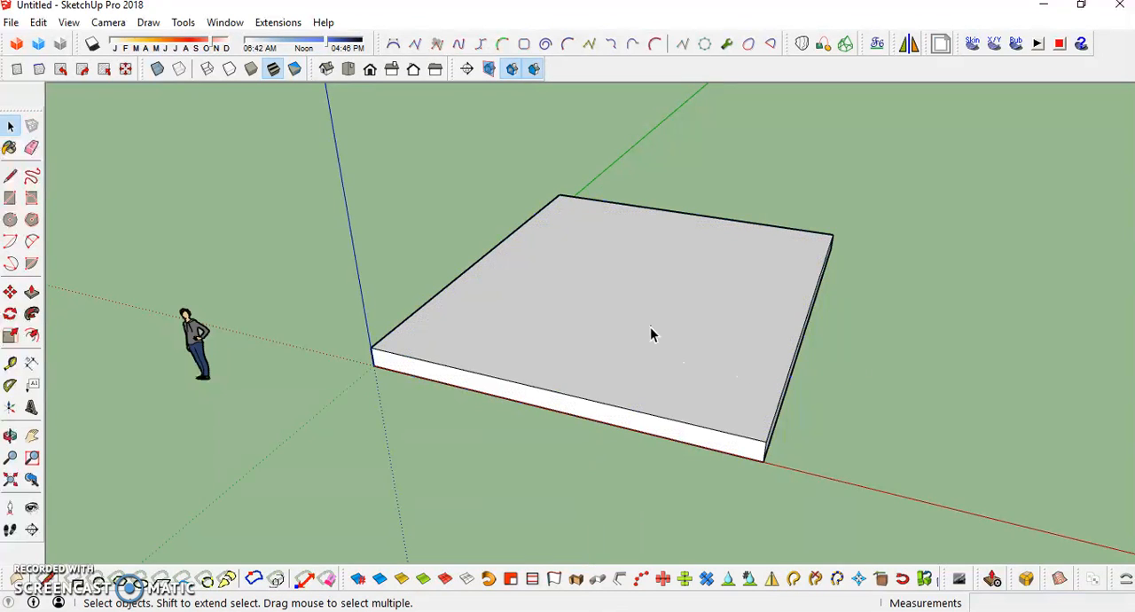
- Select all faces and edges of the slab and make them a group
left_click_drag(329, 164, 335, 177)
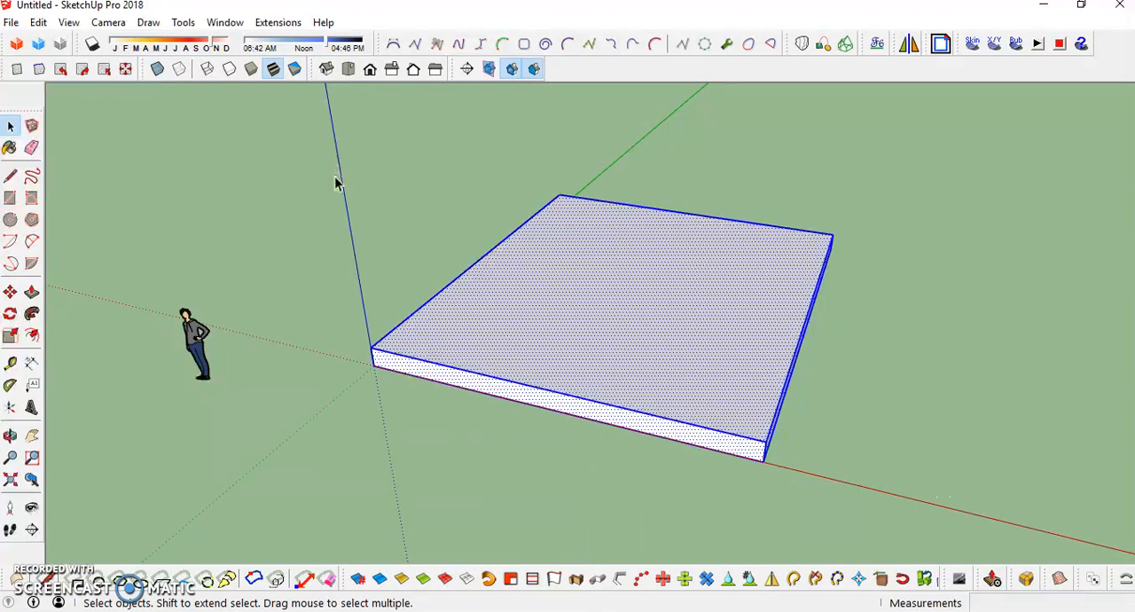
right_click(601, 274)
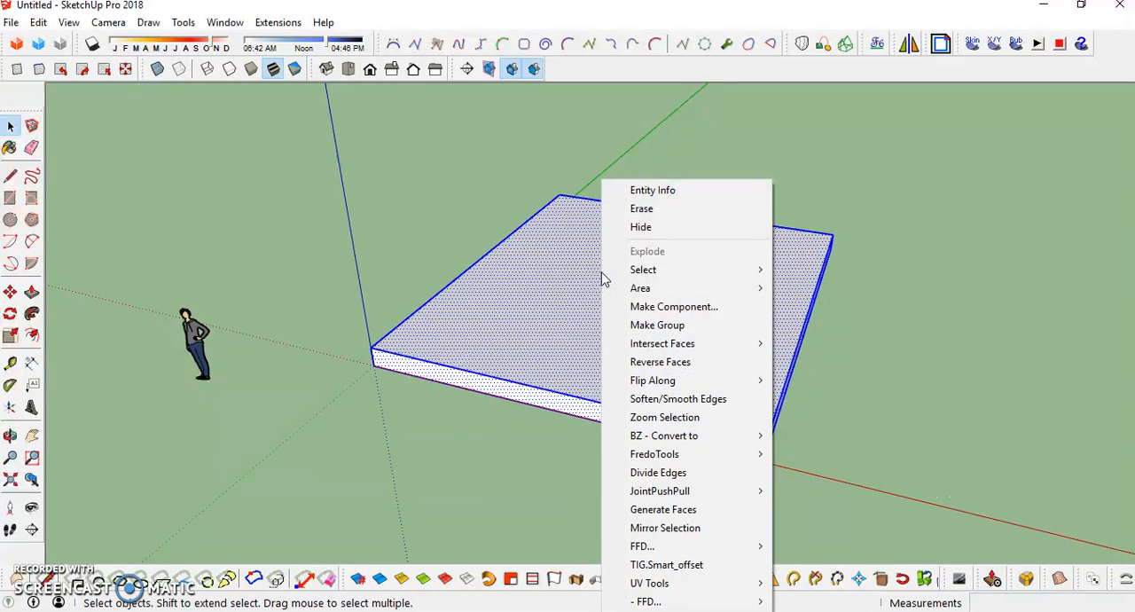
left_click(653, 328)
middle_click_drag(569, 377, 543, 359)
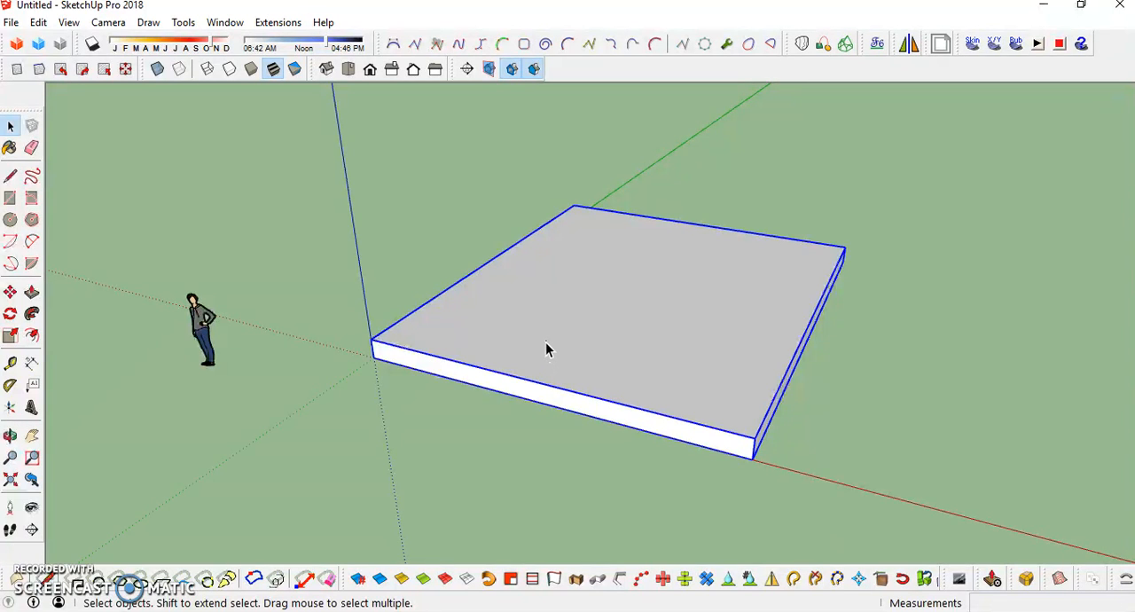
middle_click_drag(570, 289, 597, 362)
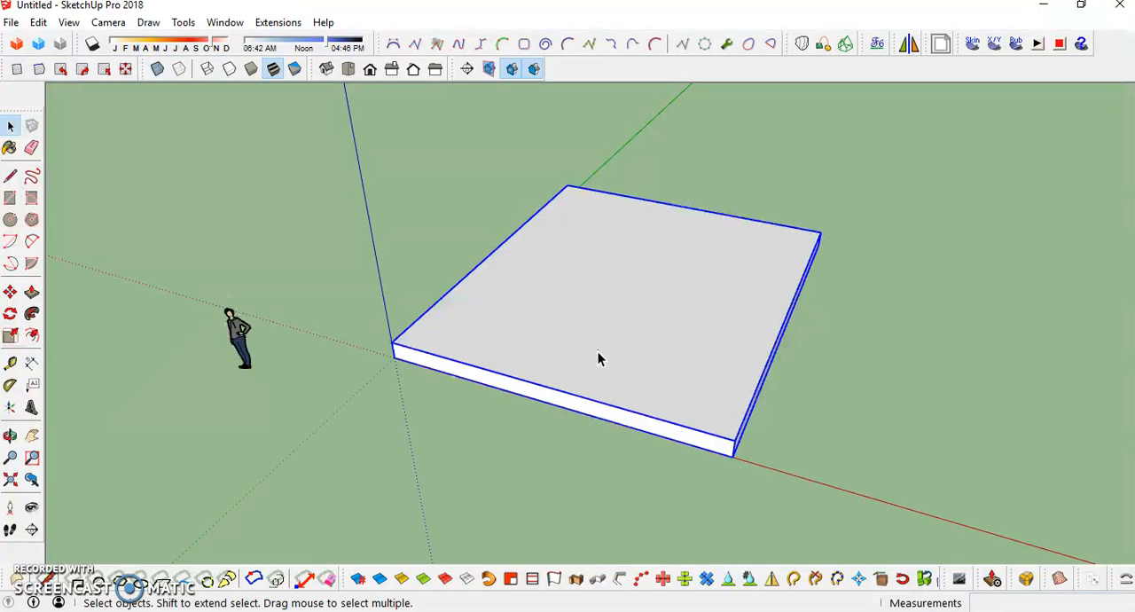
- Draw a rectangle over the grouped slab's top face, from the corner above the origin to the diagonally opposite corner
middle_click_drag(563, 310, 719, 464)
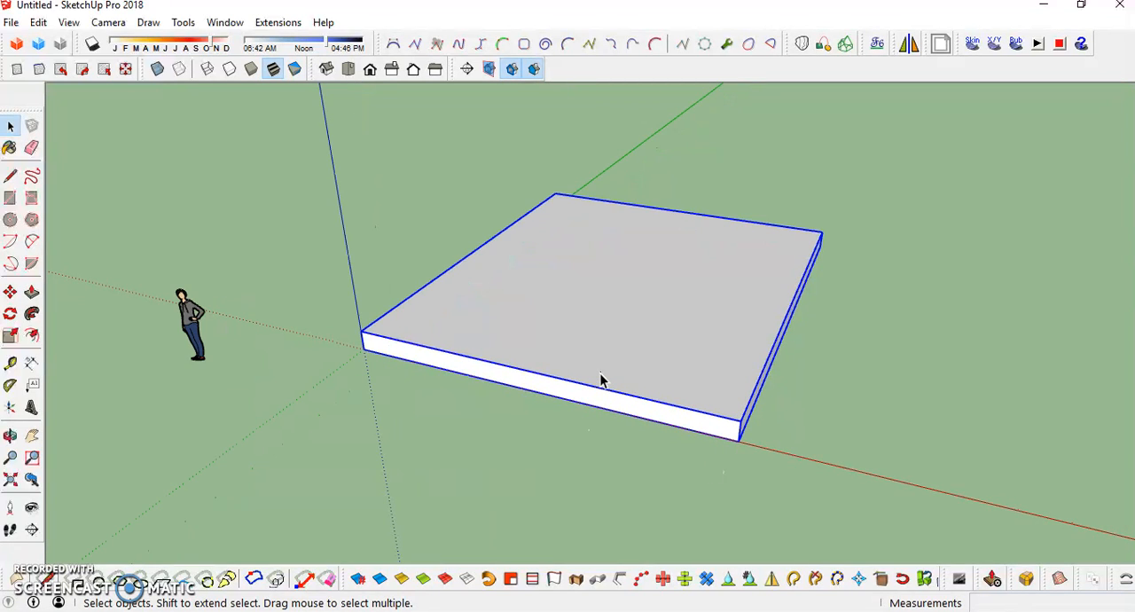
left_click(9, 197)
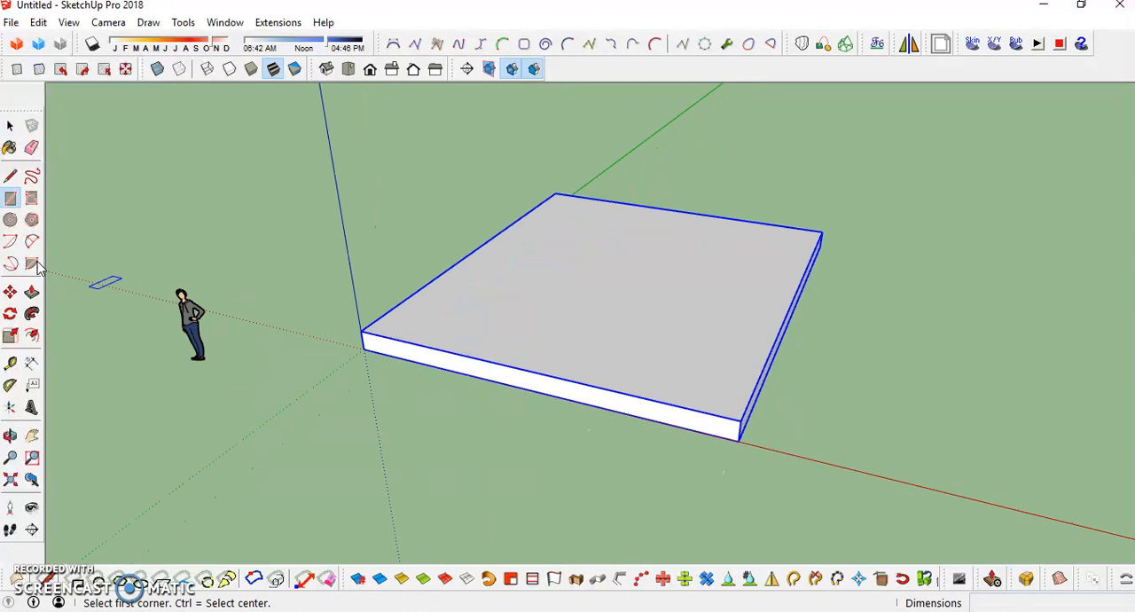
left_click(377, 334)
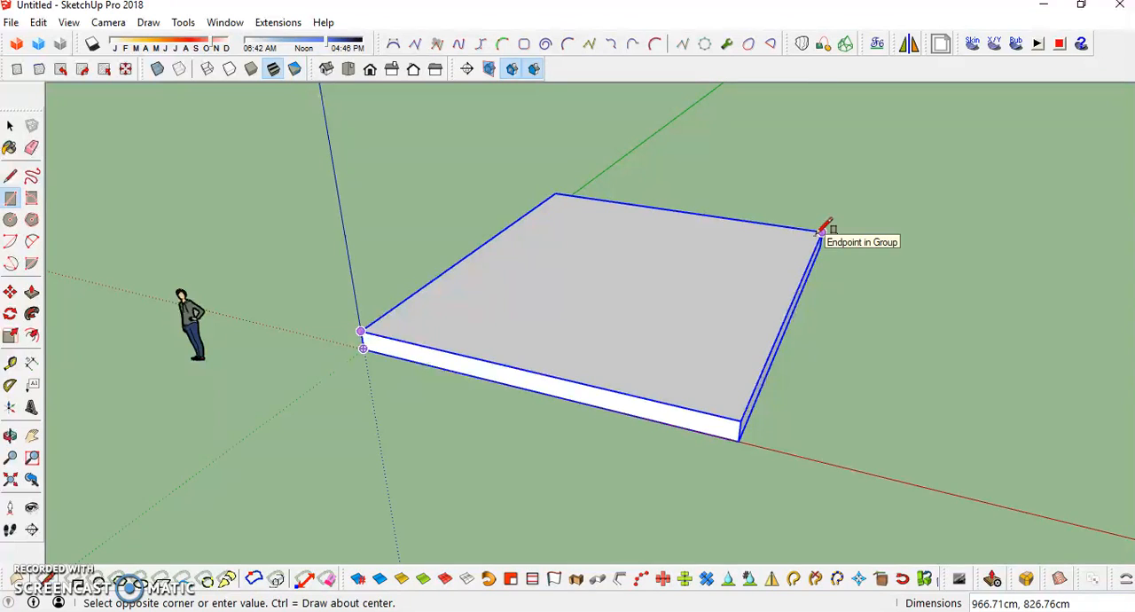
key("Escape")
mouse_move(621, 337)
middle_mouse_down()
mouse_move(552, 435)
mouse_move(388, 319)
mouse_move(680, 325)
mouse_move(697, 398)
mouse_move(542, 245)
mouse_move(405, 367)
middle_mouse_up()
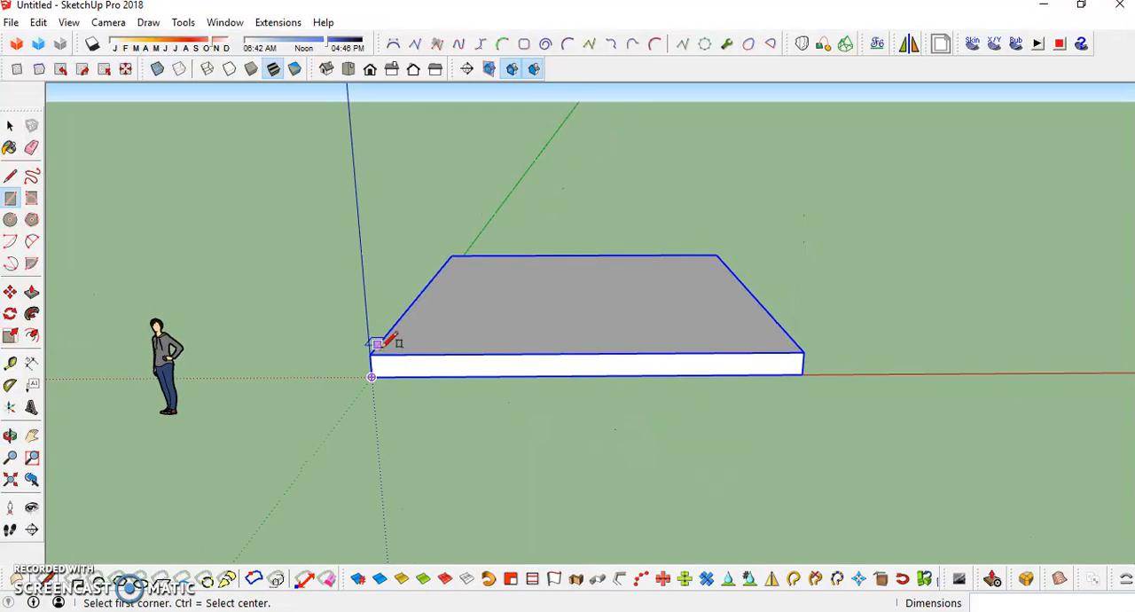
mouse_move(558, 330)
middle_mouse_down()
mouse_move(425, 358)
mouse_move(390, 316)
middle_mouse_up()
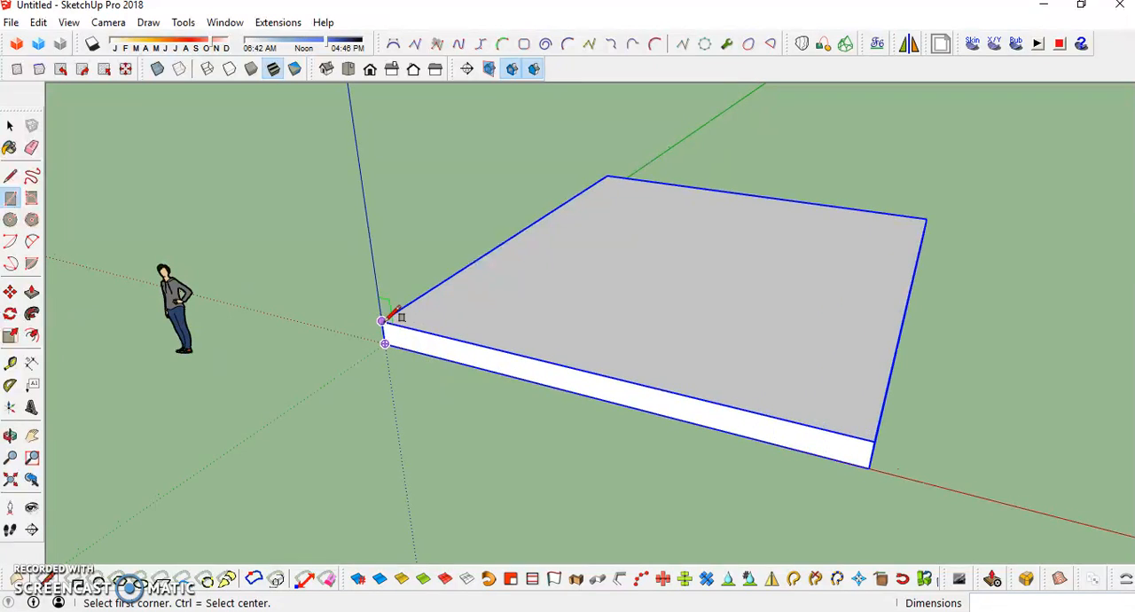
left_click(382, 321)
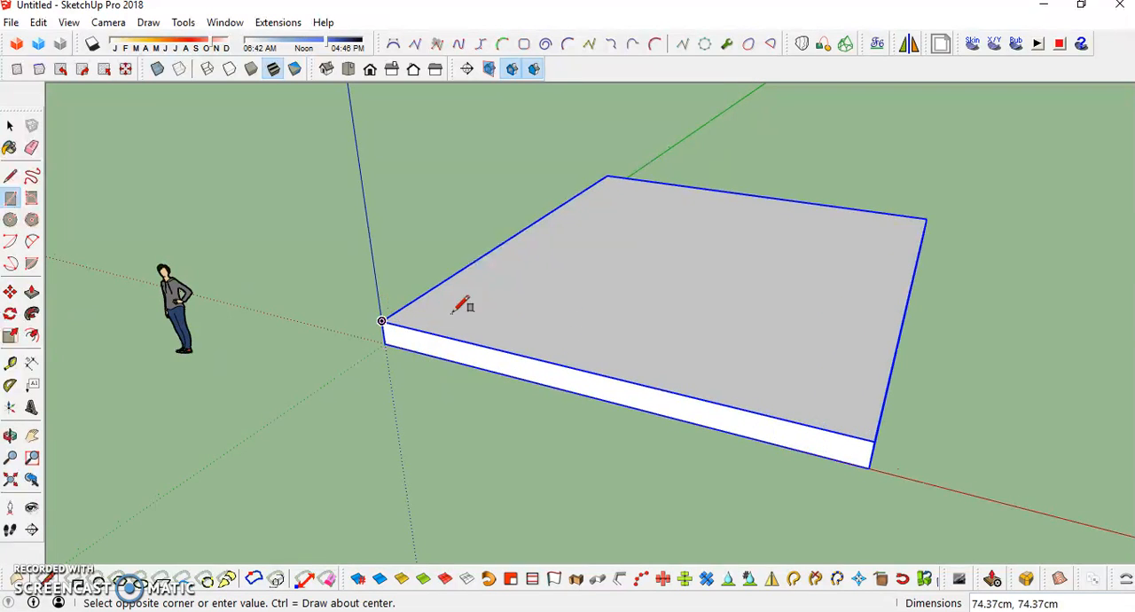
left_click(927, 217)
middle_click_drag(786, 277, 659, 304)
key("space")
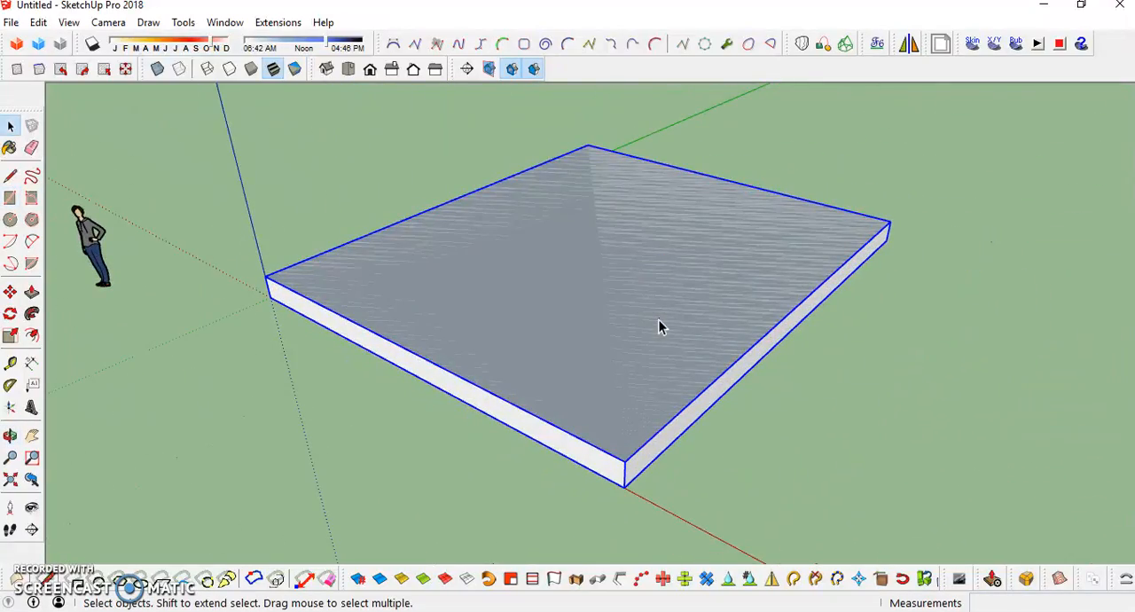
- Push/Pull the new rectangle on top of the slab upward 300 cm
key("p")
left_click(628, 325)
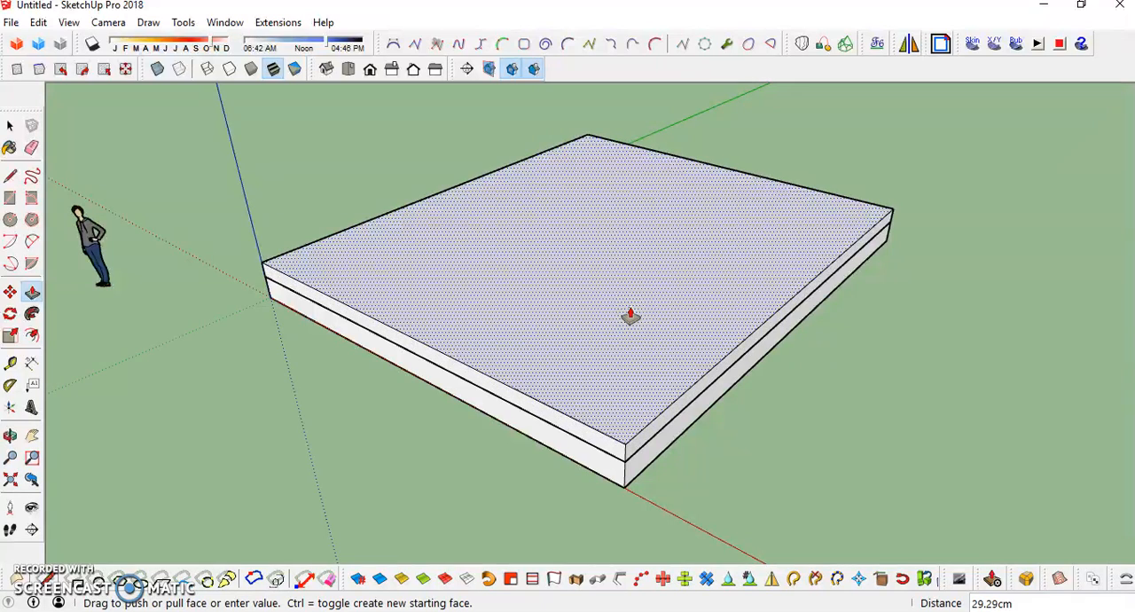
scroll(630, 288, "down", 3)
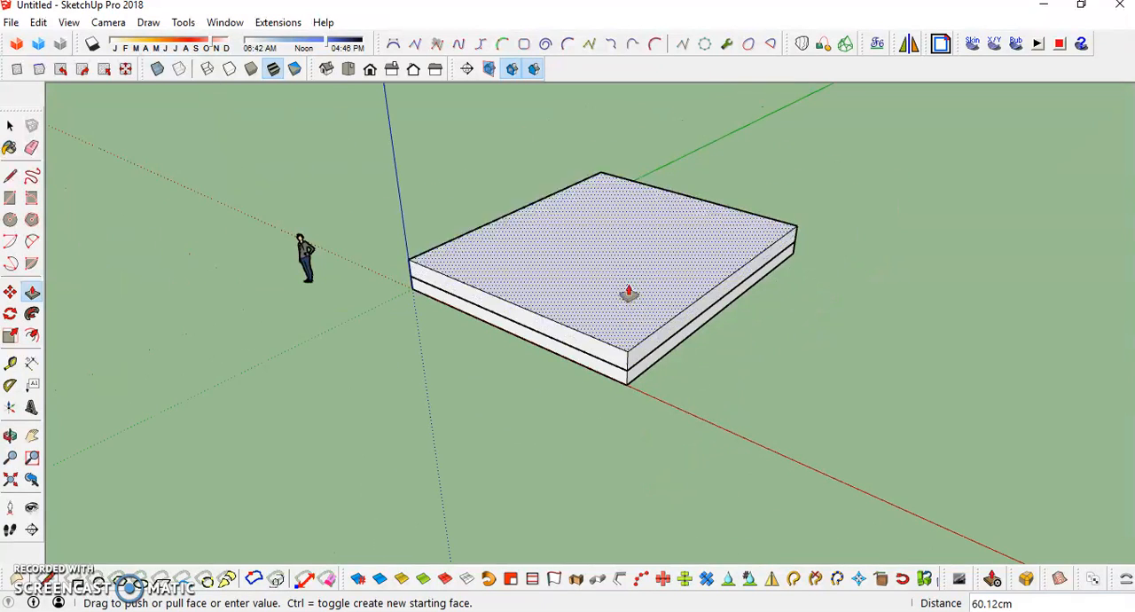
left_click(616, 200)
type("300")
key("Return")
- Select all connected faces and edges of the tall box and make them a group
middle_click_drag(504, 203, 589, 268)
key("space")
triple_click(646, 279)
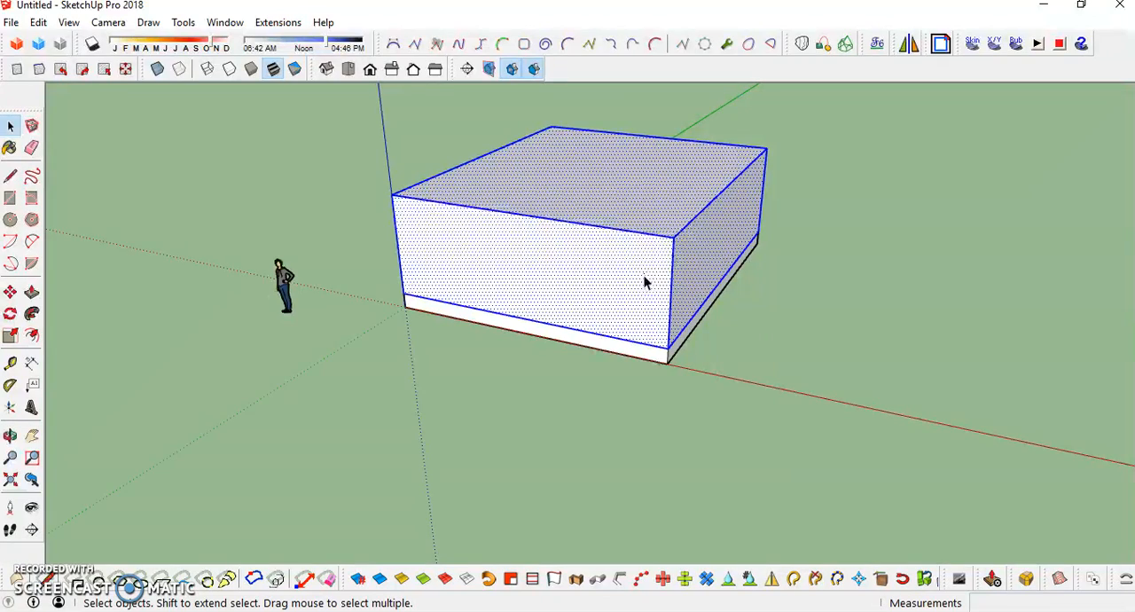
right_click(609, 254)
left_click(621, 322)
- Open the tall box group for editing and offset its top face's outline inward to define the wall thickness
middle_click_drag(509, 334, 859, 326)
middle_click_drag(739, 342, 702, 279, "shift")
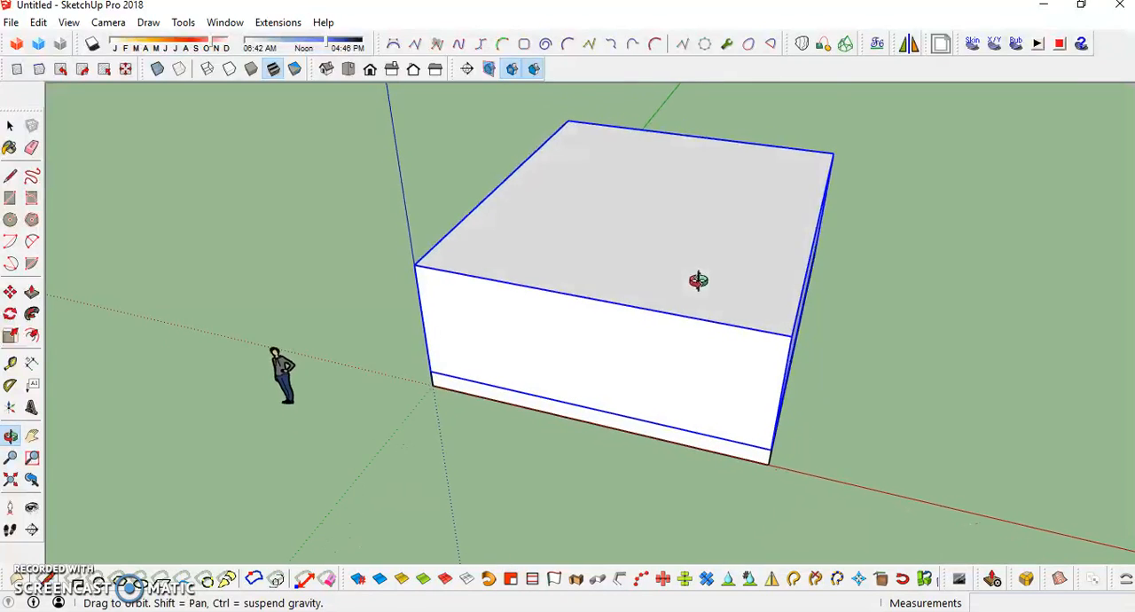
left_click(621, 235)
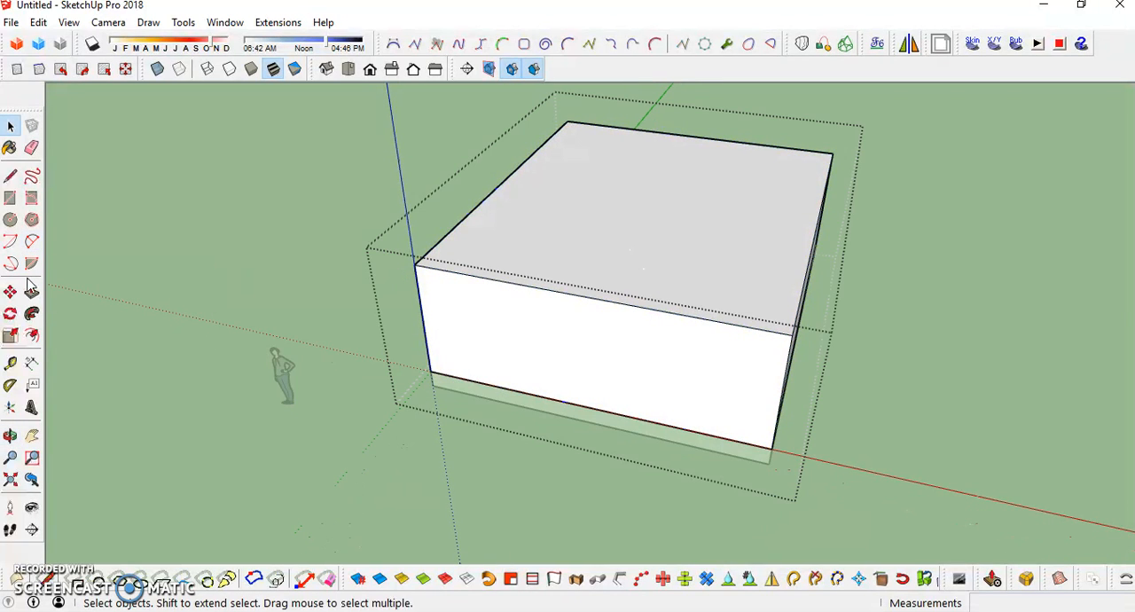
left_click(31, 337)
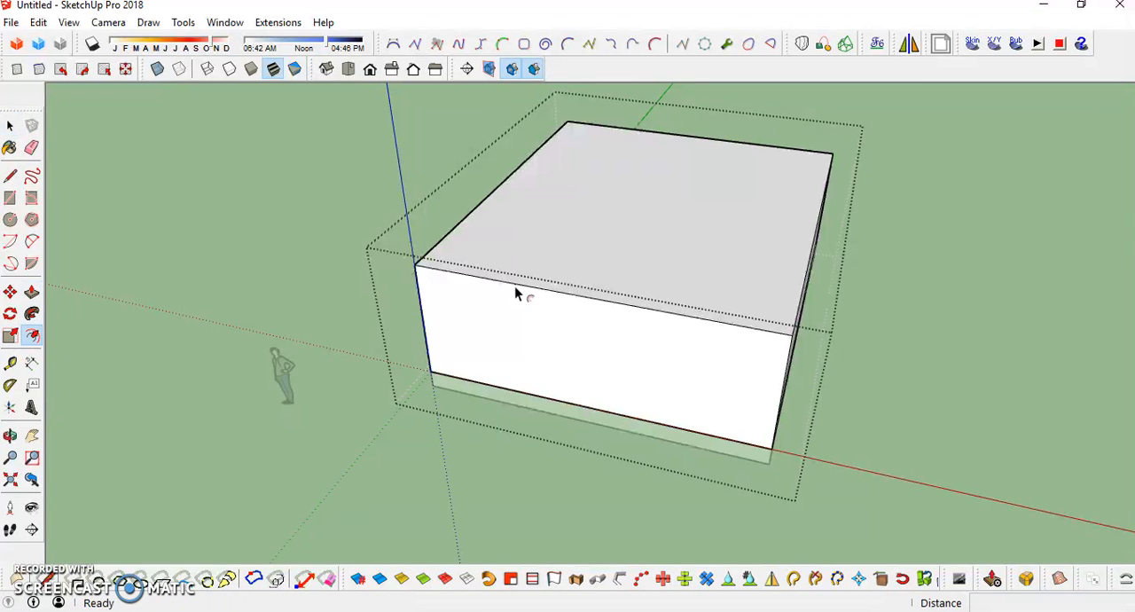
left_click(667, 236)
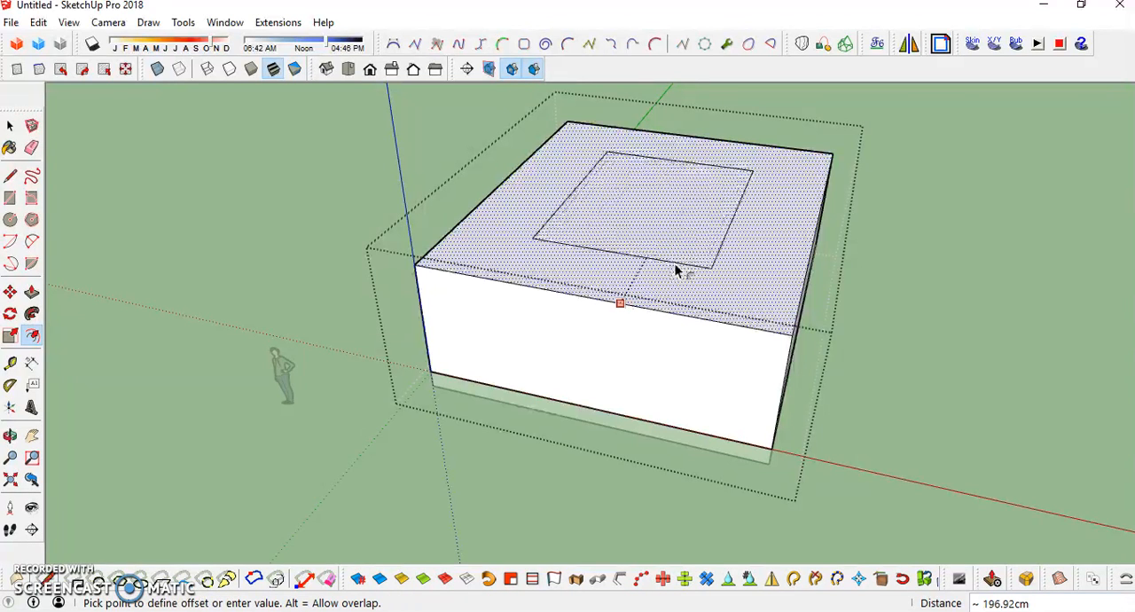
left_click(722, 319)
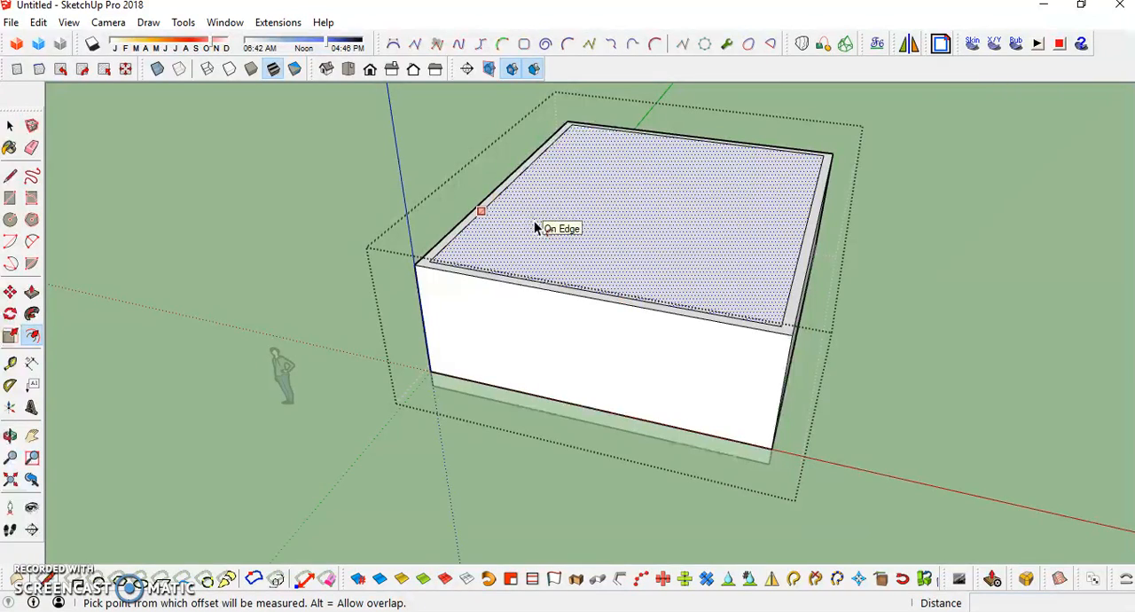
- Push the inner top face down 300 cm to hollow the box into walls, and close the group
mouse_move(537, 203)
middle_mouse_down()
mouse_move(719, 233)
mouse_move(616, 257)
mouse_move(680, 172)
mouse_move(527, 210)
mouse_move(555, 216)
middle_mouse_up()
key("space")
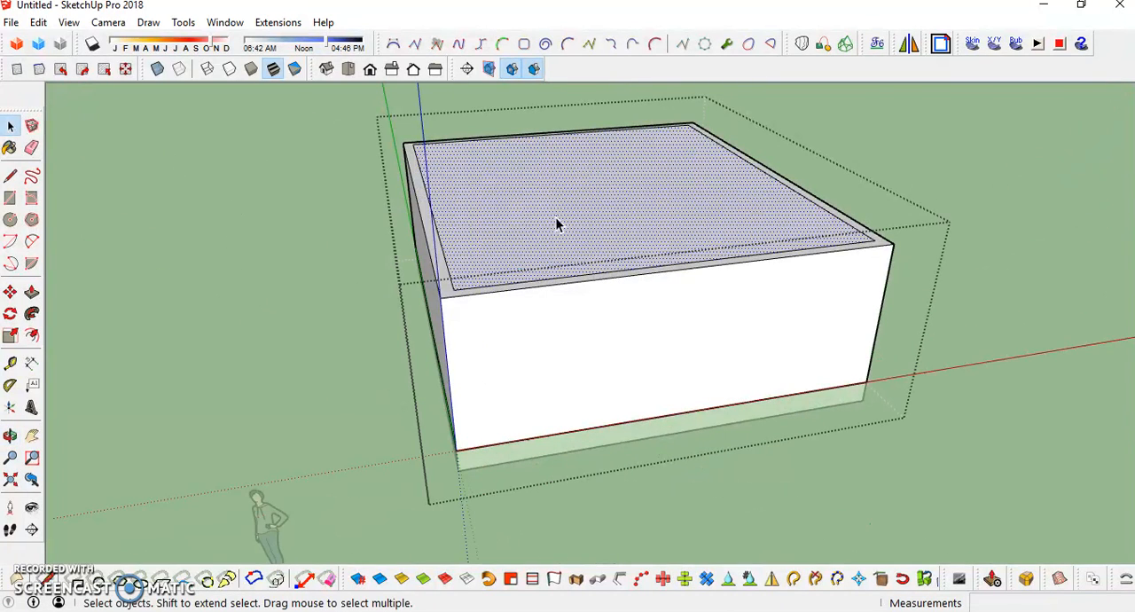
key("p")
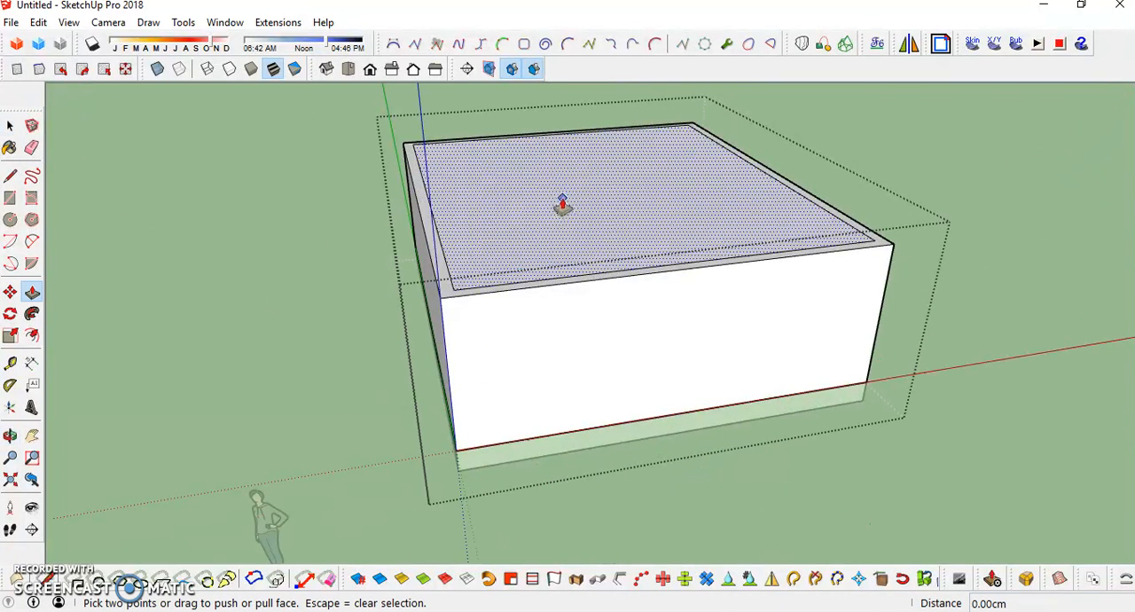
left_click(32, 294)
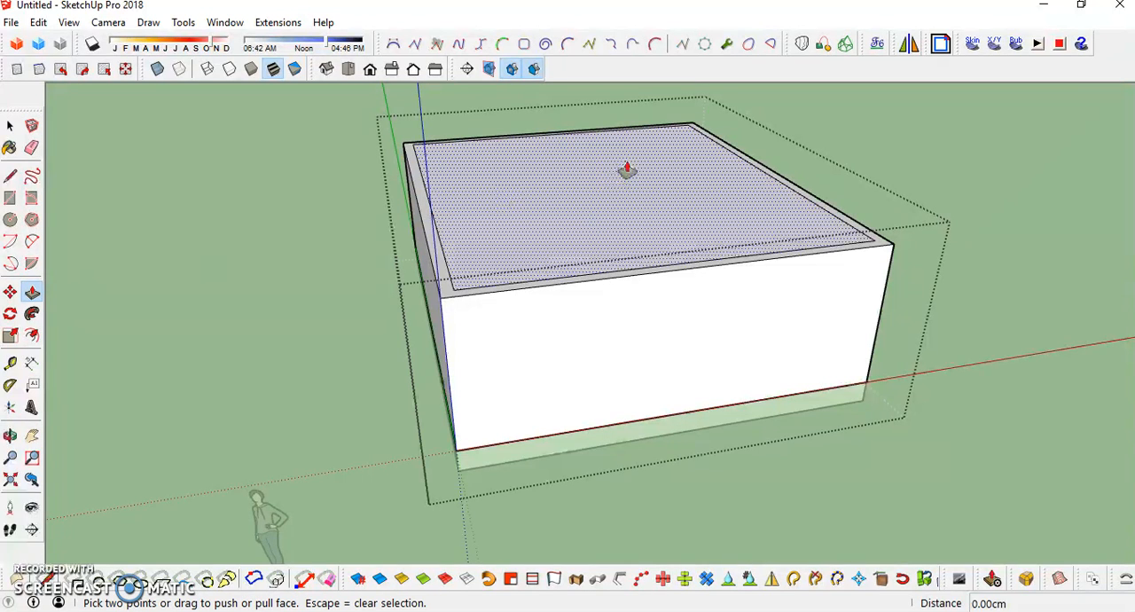
left_click(613, 193)
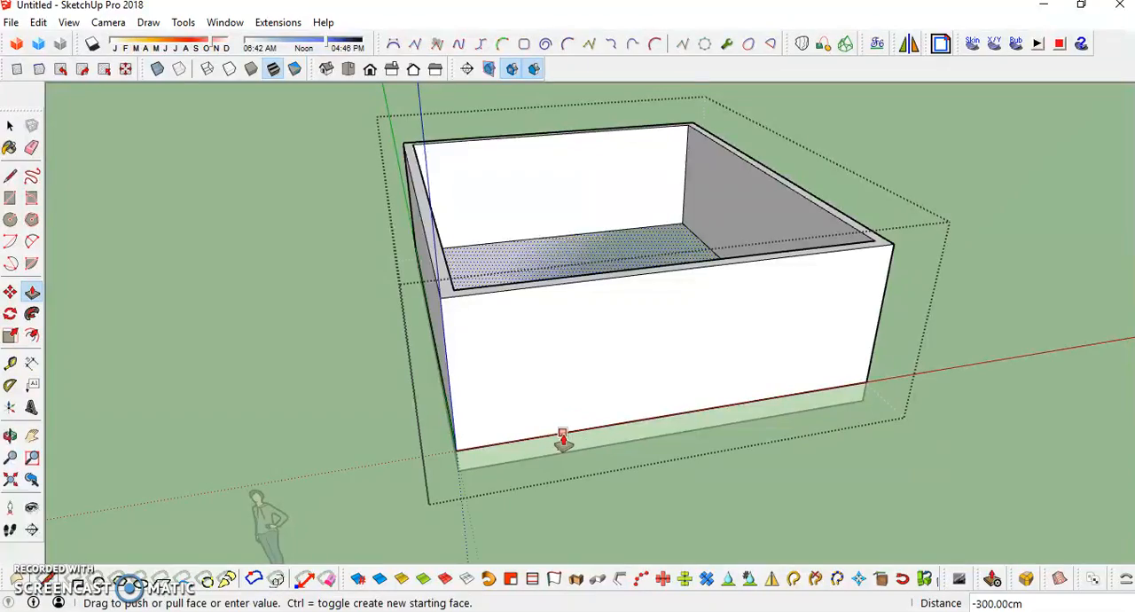
left_click(563, 439)
middle_click_drag(684, 372, 626, 254)
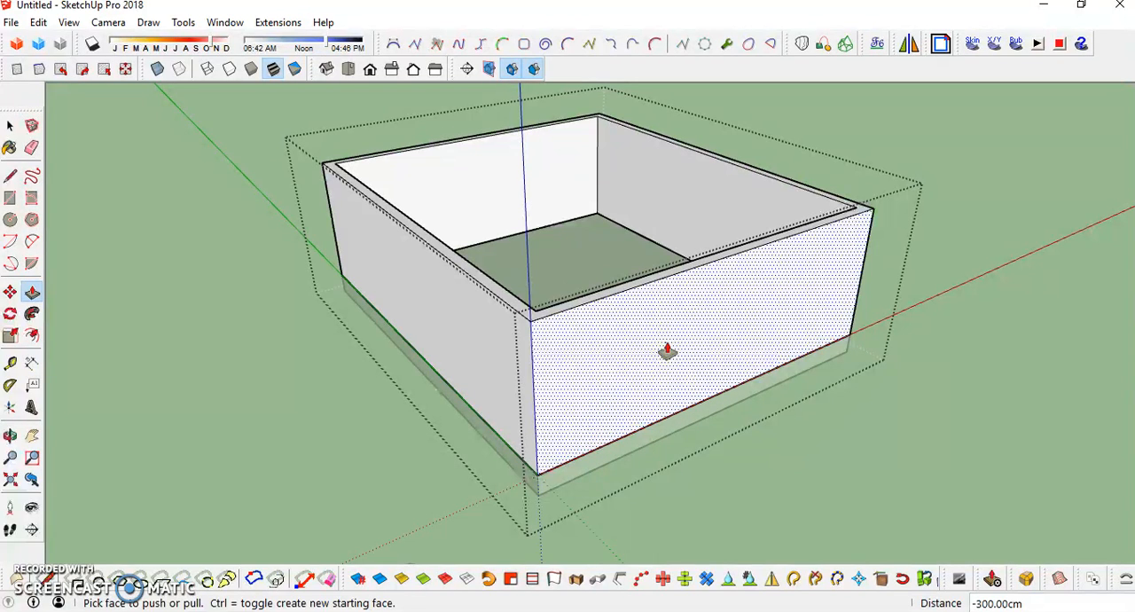
key("space")
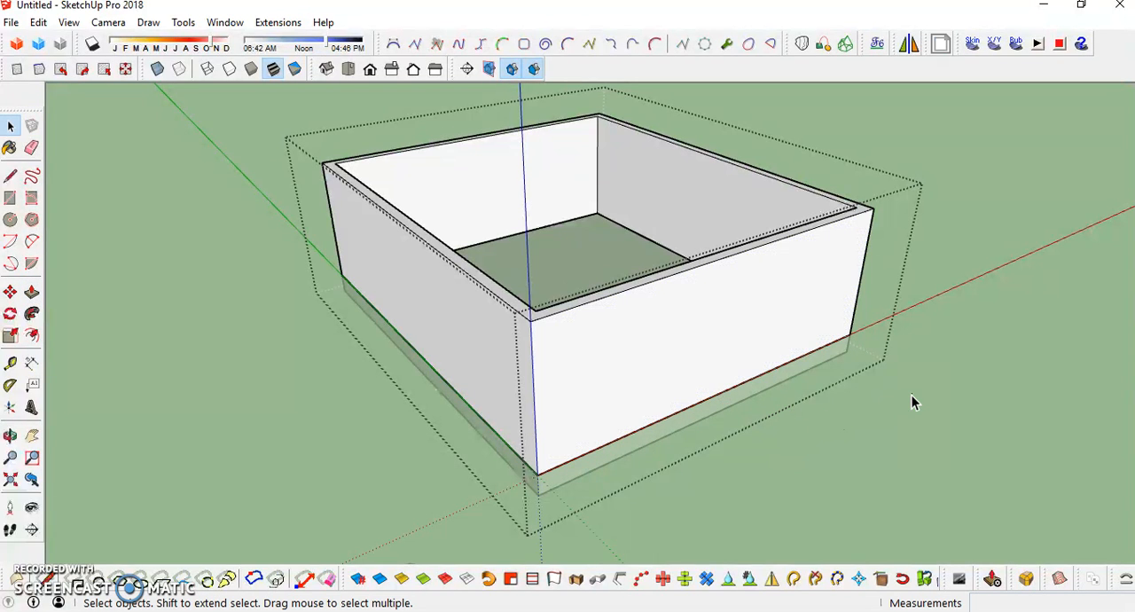
left_click(1001, 325)
middle_click_drag(1068, 301, 452, 231)
scroll(732, 392, "up", 2)
middle_click_drag(731, 392, 525, 347)
middle_click_drag(697, 355, 519, 364)
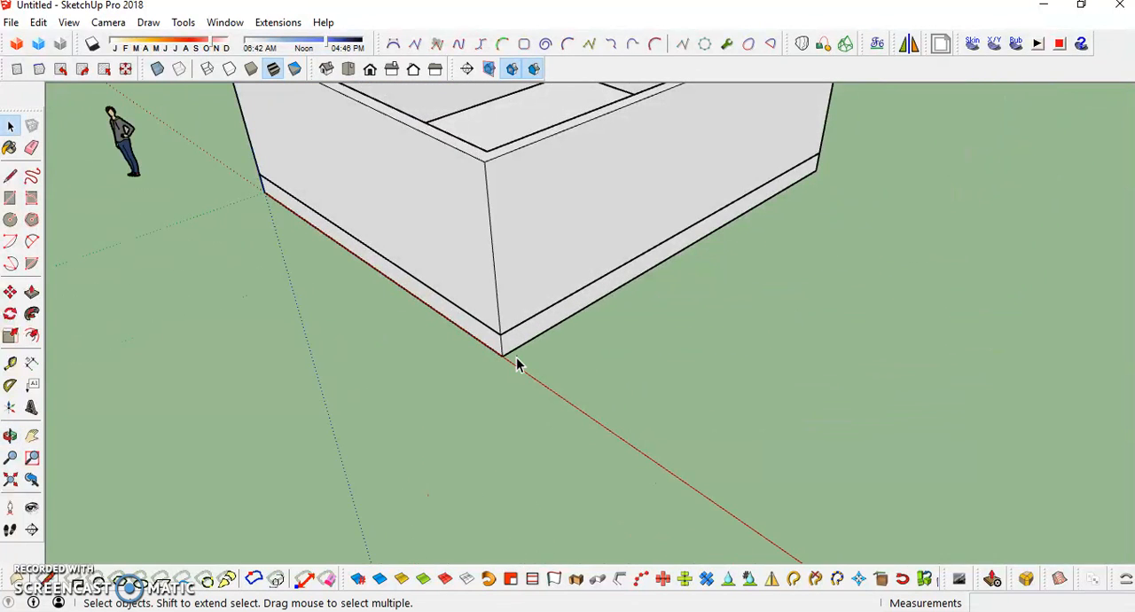
key("r")
left_click(503, 355)
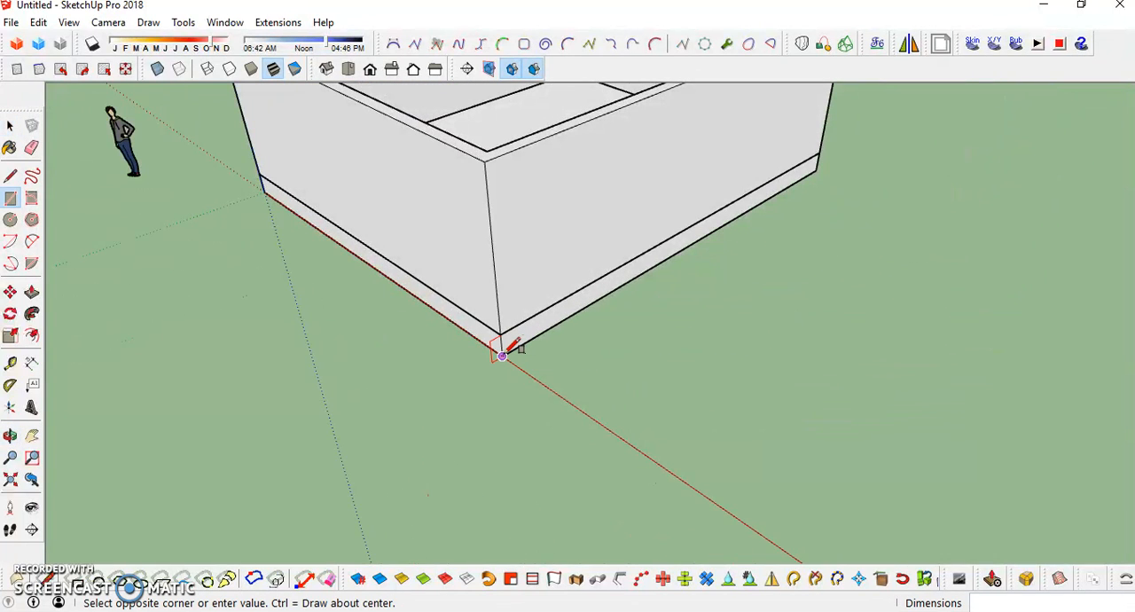
key("Escape")
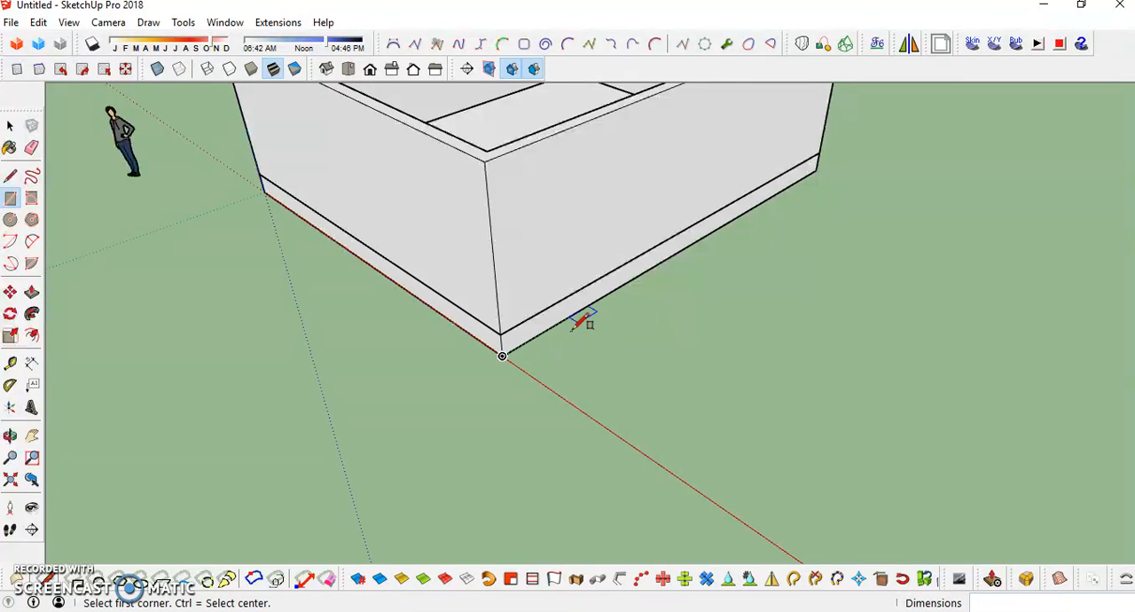
- Draw a closed rectangular outline on the ground from the slab's corner on the red axis, extending 300 cm parallel to the green axis
key("l")
left_click(502, 355)
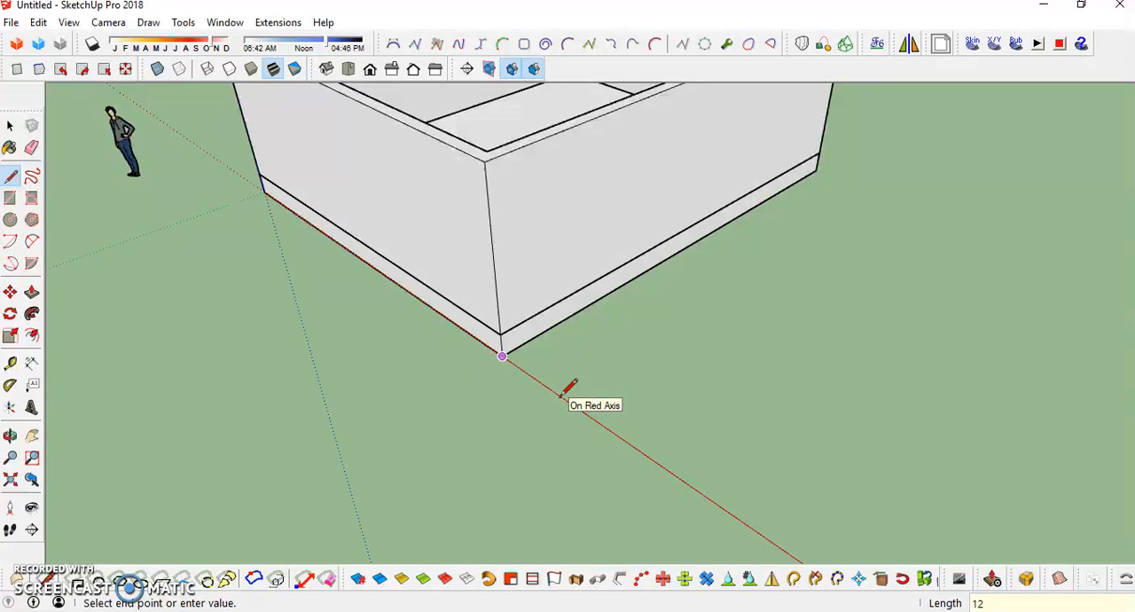
key("Return")
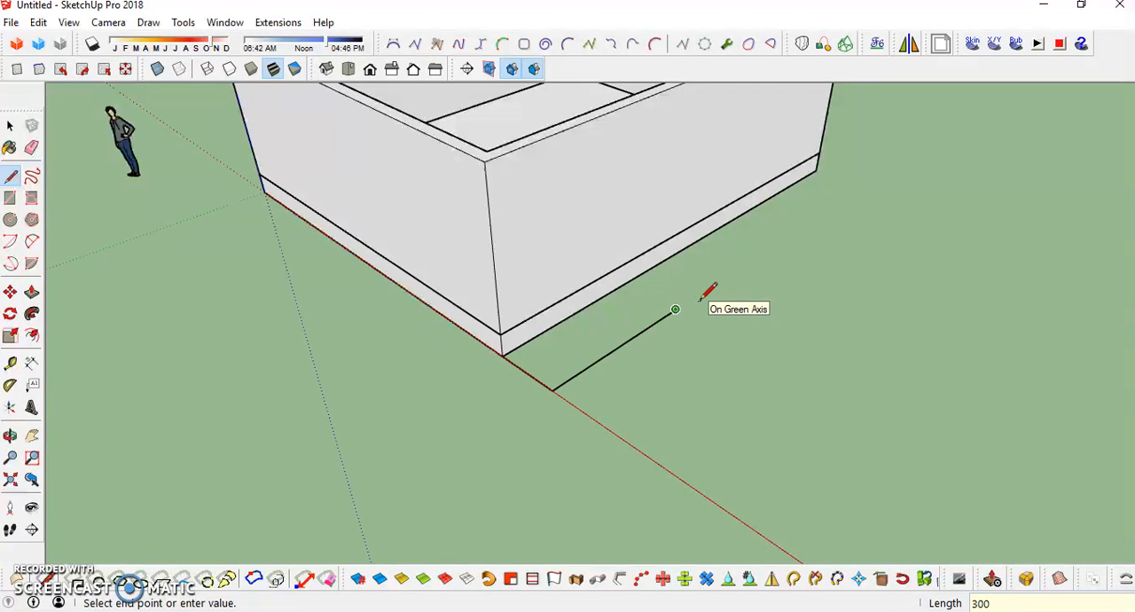
type("300")
key("Return")
left_click(630, 276)
left_click(503, 354)
mouse_move(505, 353)
middle_mouse_down()
mouse_move(616, 337)
mouse_move(355, 186)
mouse_move(690, 248)
mouse_move(476, 342)
mouse_move(601, 325)
mouse_move(590, 263)
mouse_move(499, 246)
mouse_move(666, 270)
mouse_move(538, 394)
middle_mouse_up()
scroll(539, 408, "up", 3)
middle_click_drag(542, 436, 611, 405)
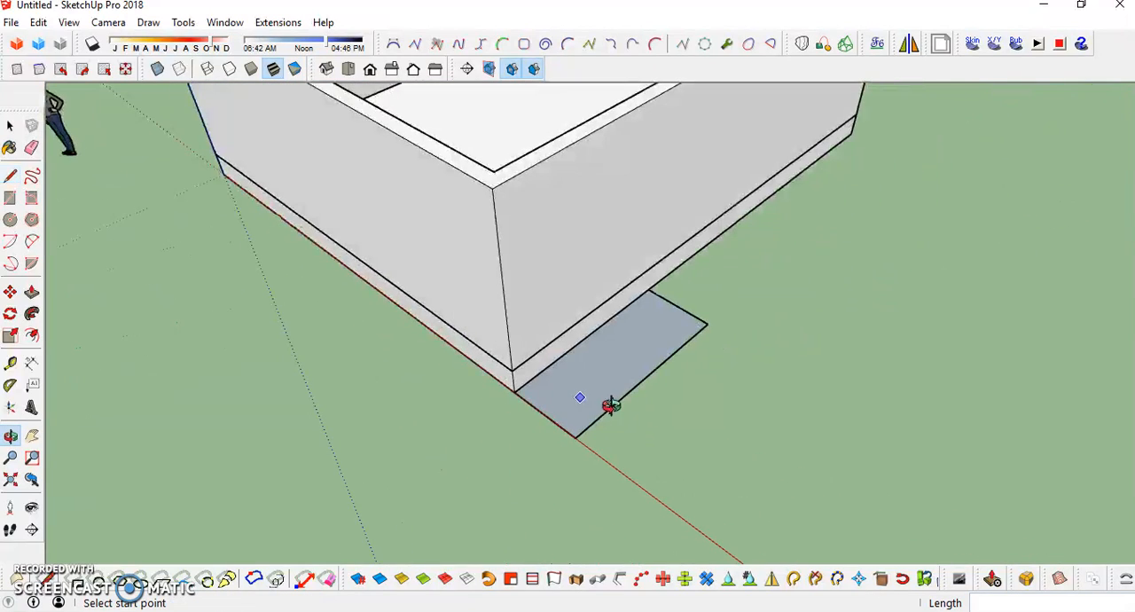
left_click(575, 437)
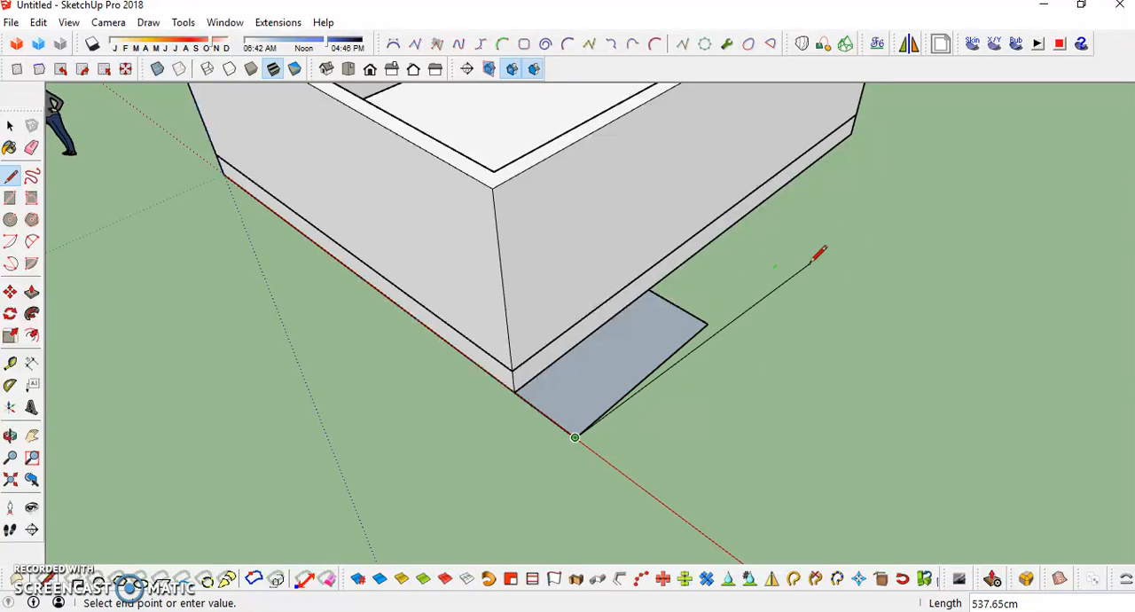
mouse_move(623, 365)
middle_mouse_down()
mouse_move(631, 302)
mouse_move(752, 80)
middle_mouse_up()
mouse_move(637, 408)
middle_mouse_down()
mouse_move(405, 578)
mouse_move(384, 573)
middle_mouse_up()
scroll(482, 360, "up", 4)
key("Escape")
- Push/Pull the ground rectangle beside the slab upward 15 cm to form a step
mouse_move(461, 397)
middle_mouse_down()
mouse_move(499, 495)
mouse_move(679, 260)
mouse_move(646, 287)
middle_mouse_up()
key("p")
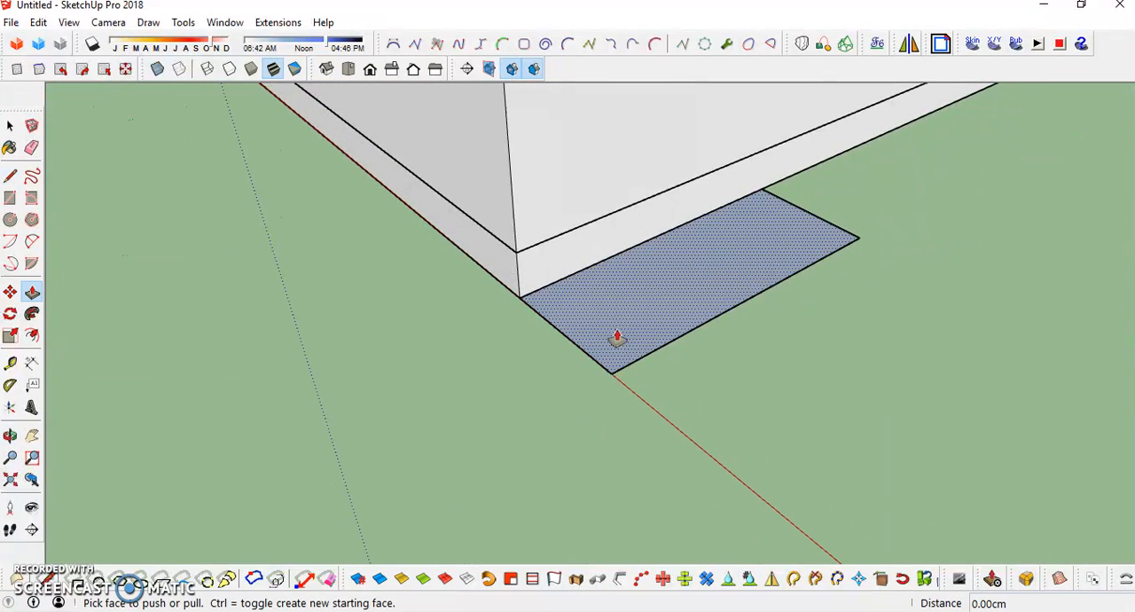
left_click(603, 343)
left_click(607, 330)
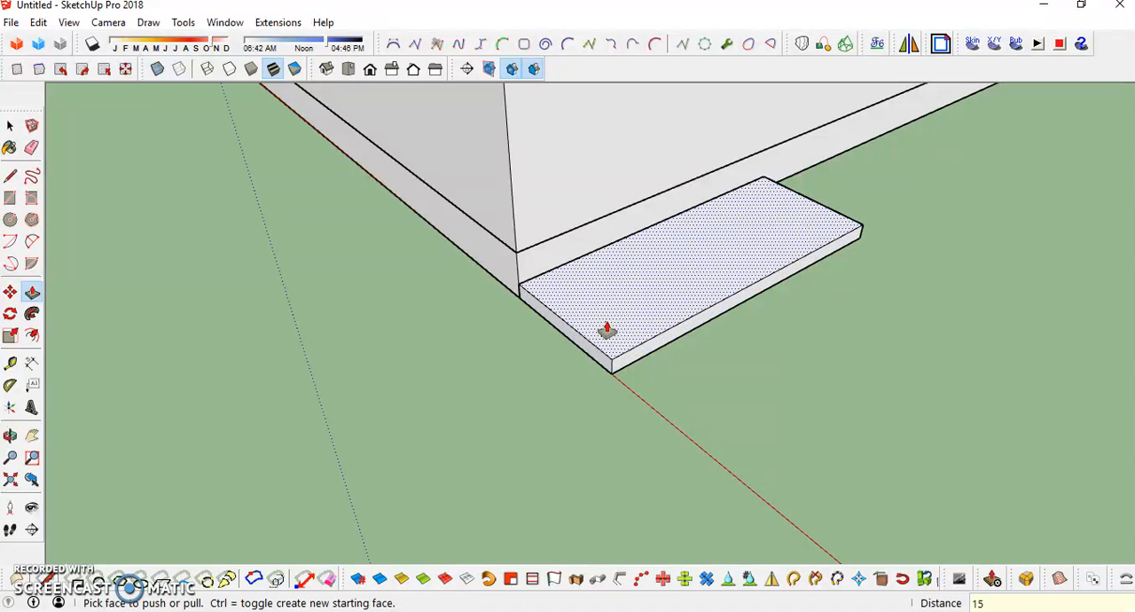
key("Return")
- Select all faces and edges of the step and make them a group
middle_click_drag(608, 330, 633, 327)
key("space")
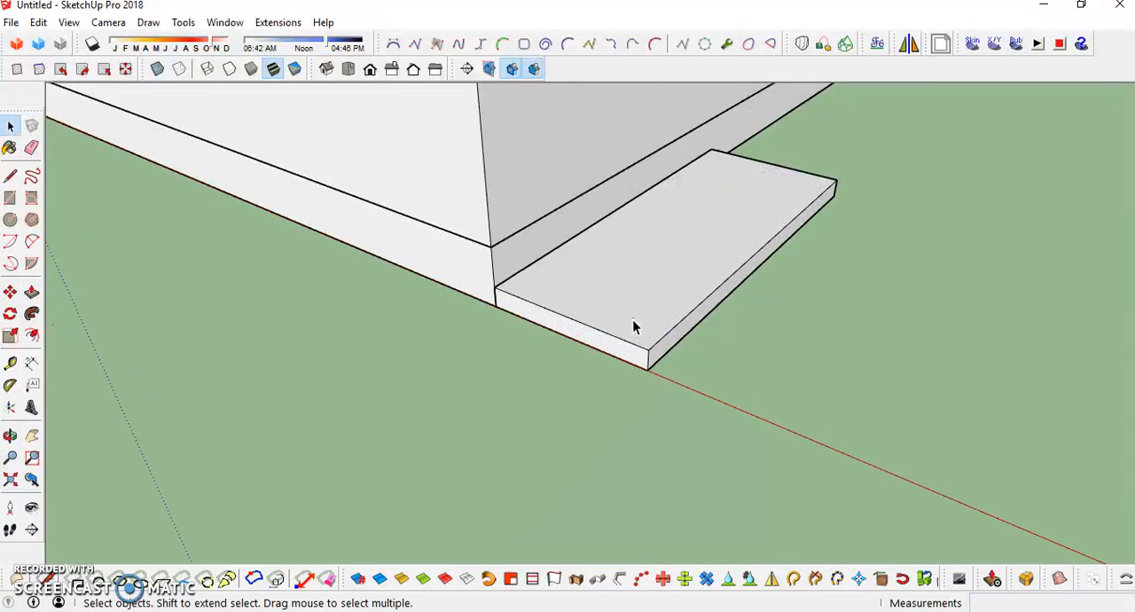
triple_click(634, 330)
right_click(634, 330)
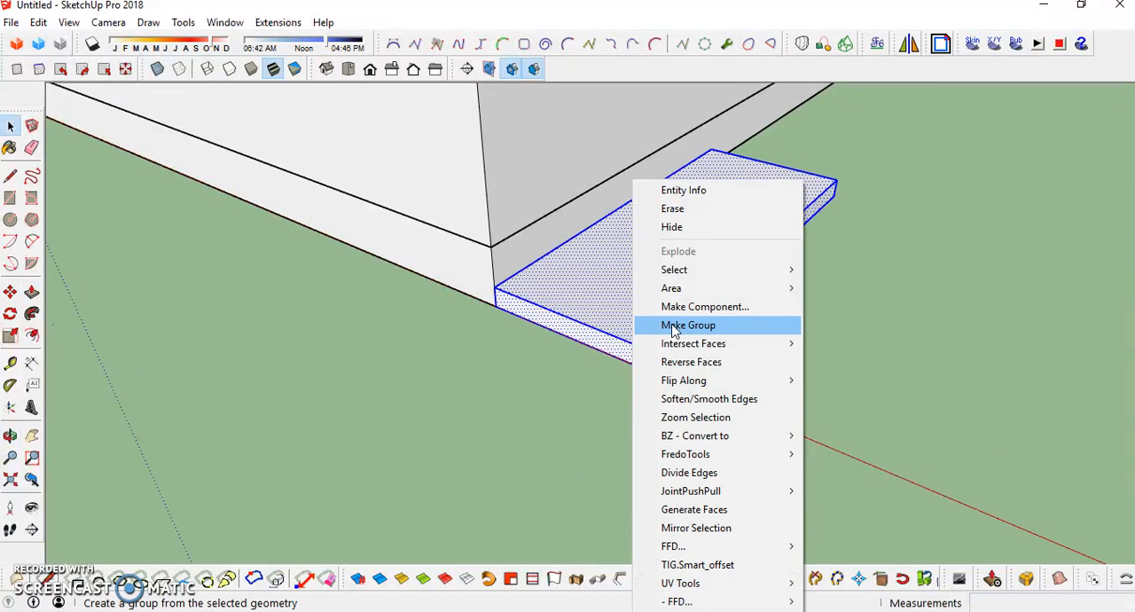
left_click(701, 326)
- Copy the step group straight up from its bottom corner to its top corner, stacking the copy on the original
middle_click_drag(594, 314, 631, 325)
key("m")
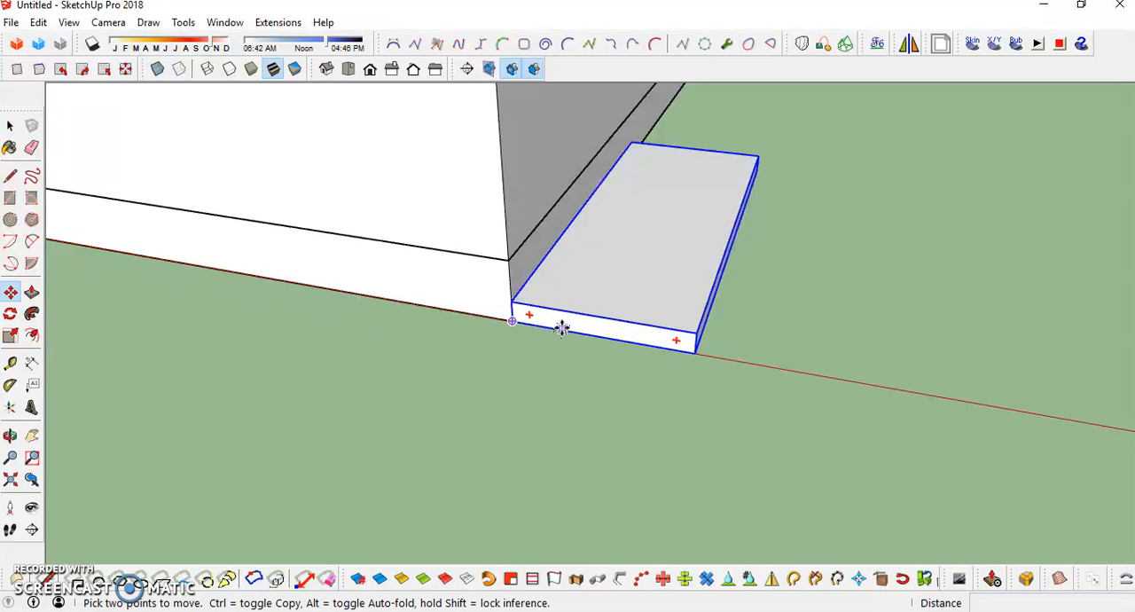
left_click(513, 321)
left_click(512, 304)
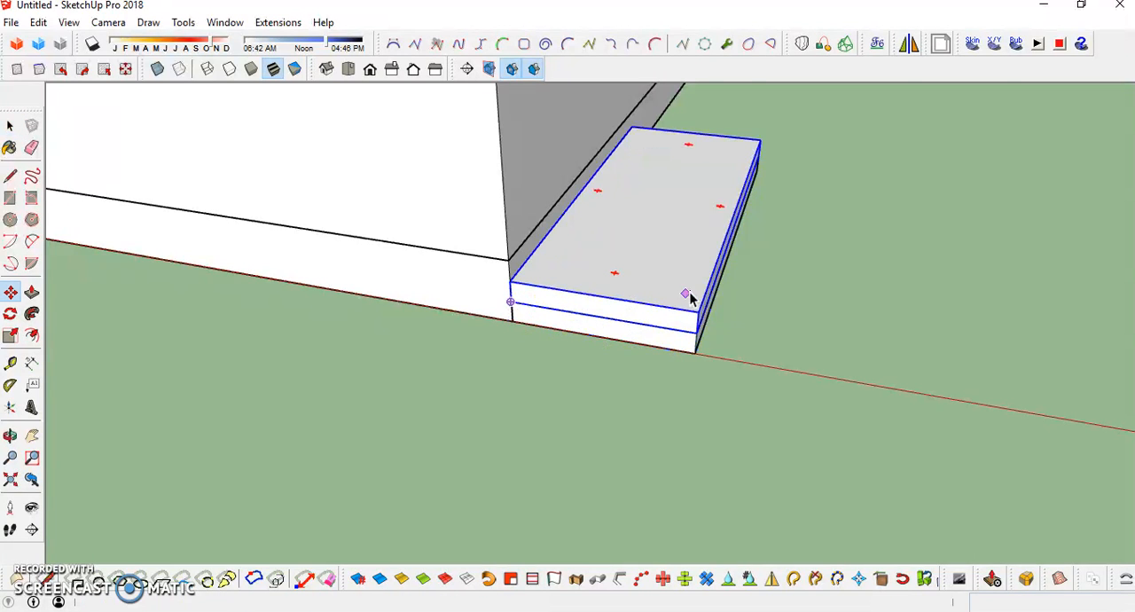
middle_click_drag(689, 296, 510, 269)
key("space")
scroll(647, 270, "up", 2)
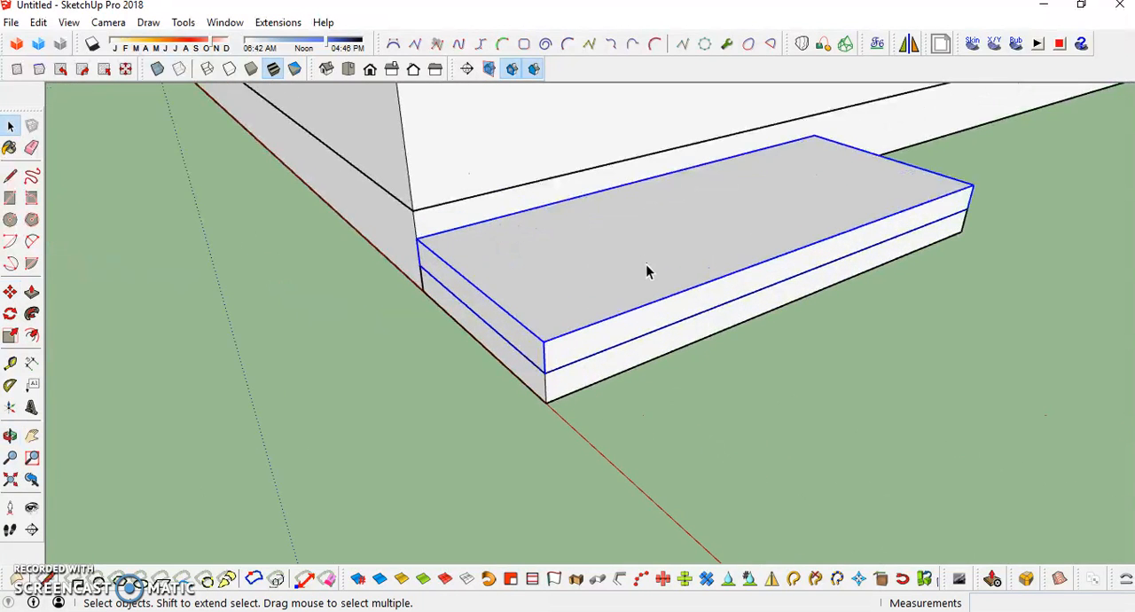
- Push/Pull the front face of the upper step group inward 30 cm to expose the lower tread
double_click(710, 304)
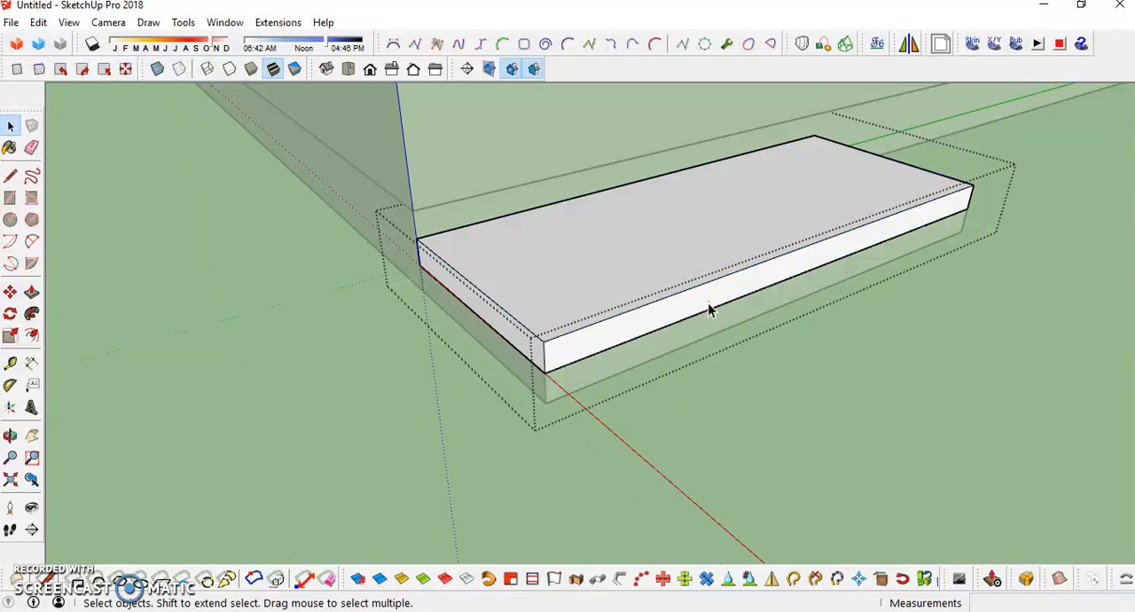
key("p")
left_click(710, 304)
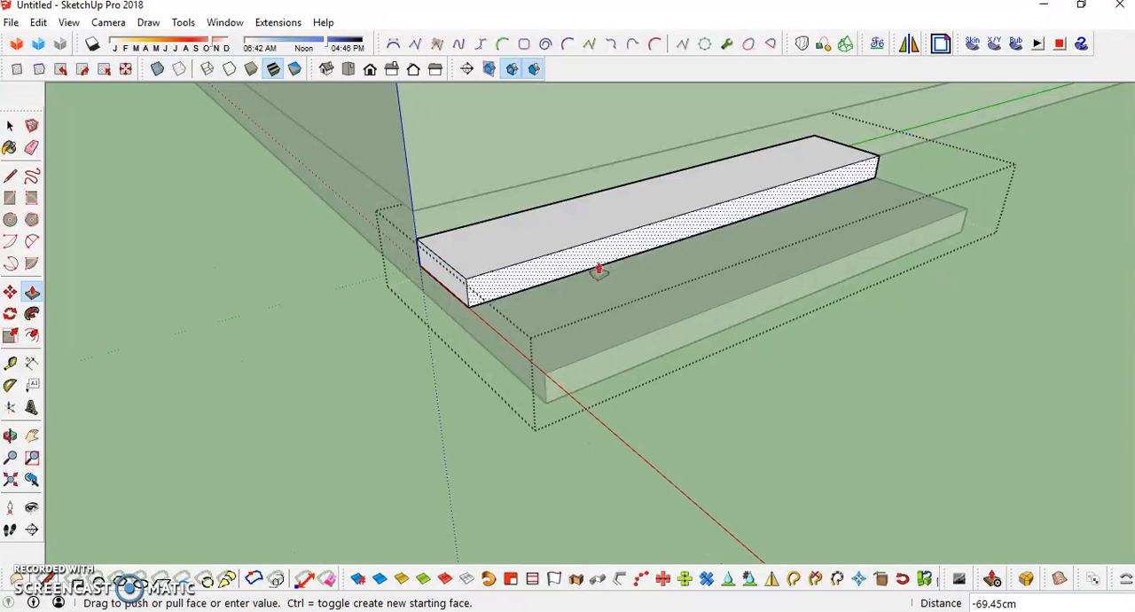
left_click(654, 315)
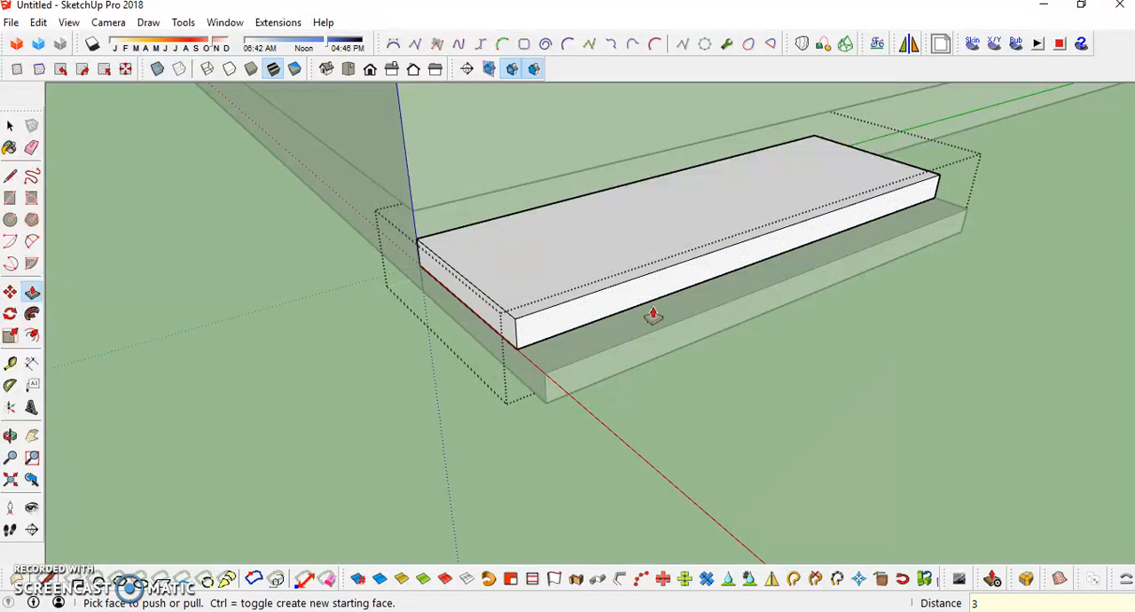
key("Return")
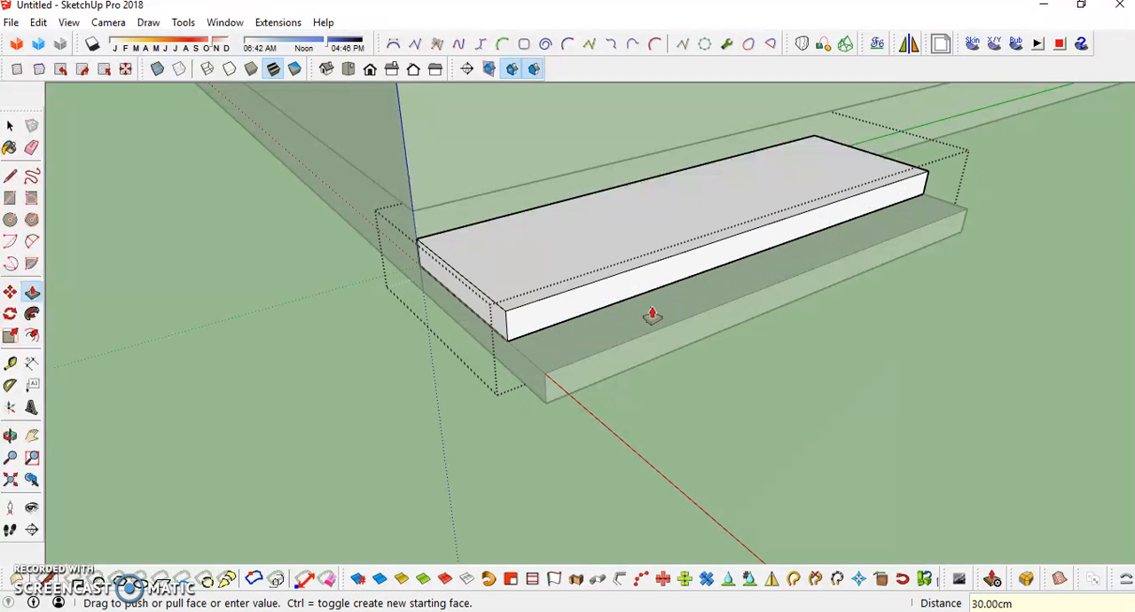
middle_click_drag(507, 278, 563, 306)
key("space")
key("Escape")
- Copy the upper step group straight up from its bottom corner to its top corner to add a third step
left_click(562, 303)
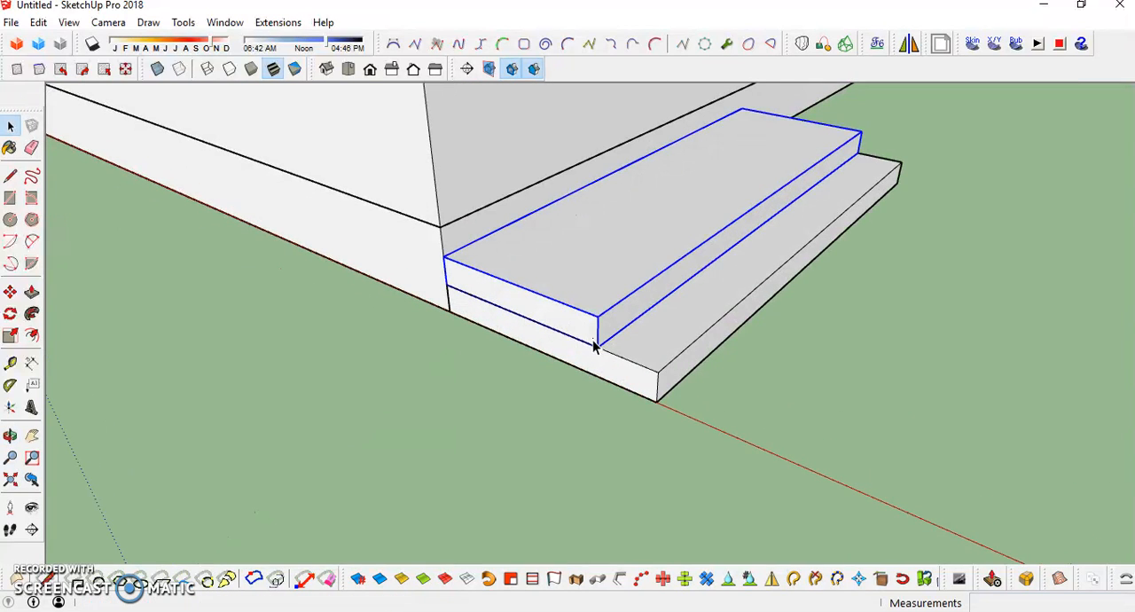
key("m")
key("ctrl")
left_click(448, 285)
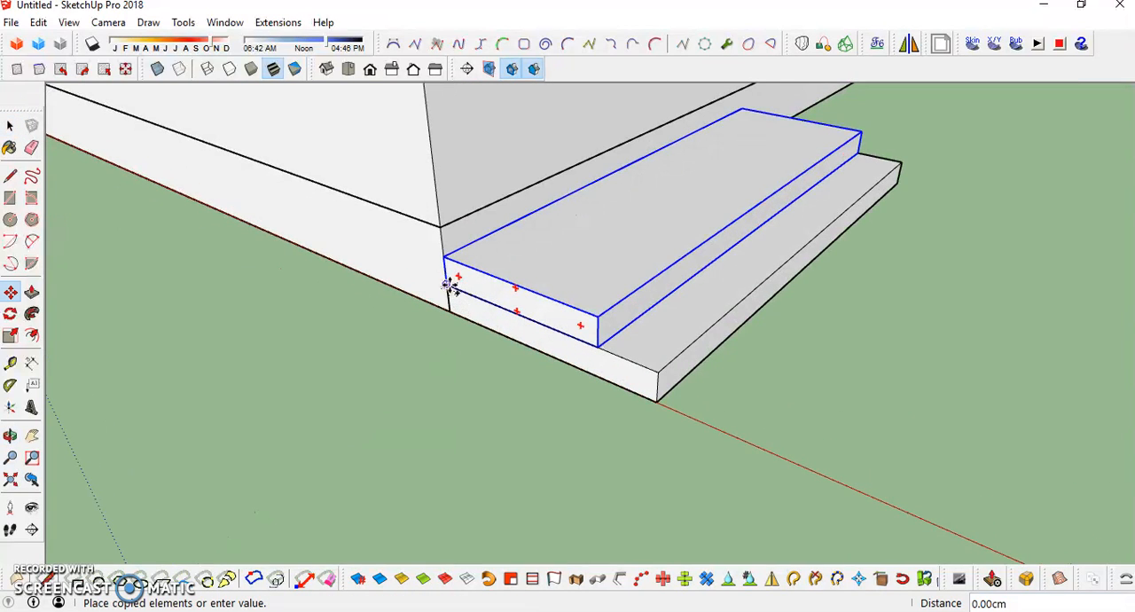
left_click(447, 255)
key("space")
mouse_move(612, 305)
middle_mouse_down()
mouse_move(598, 271)
mouse_move(606, 299)
middle_mouse_up()
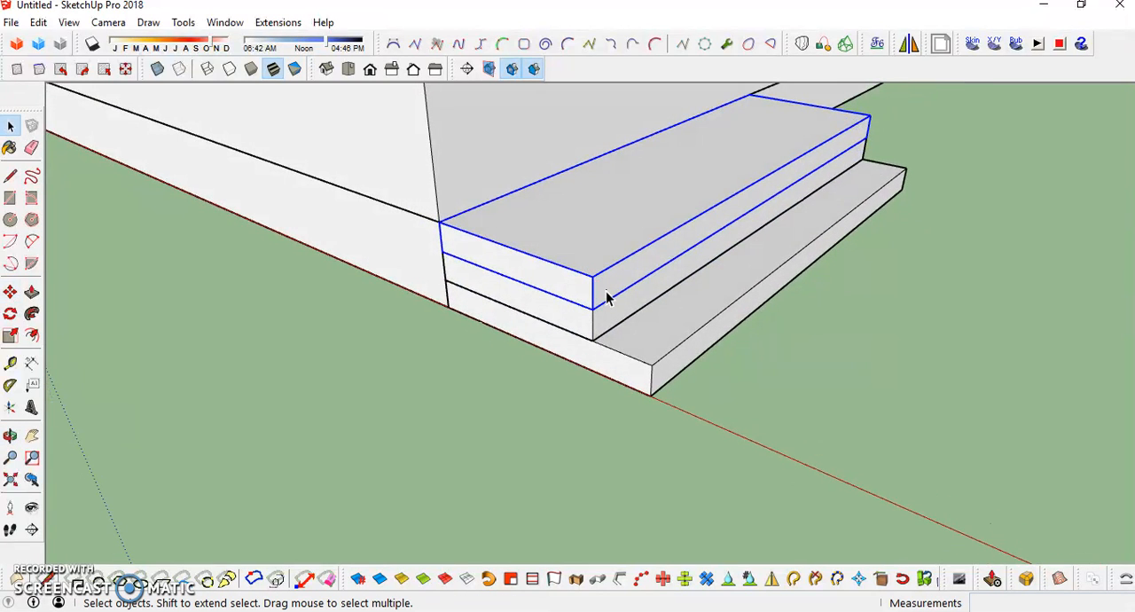
- Push/Pull the front face of the top step group inward to match the tread depth of the step below
middle_click_drag(662, 253, 625, 263)
double_click(637, 277)
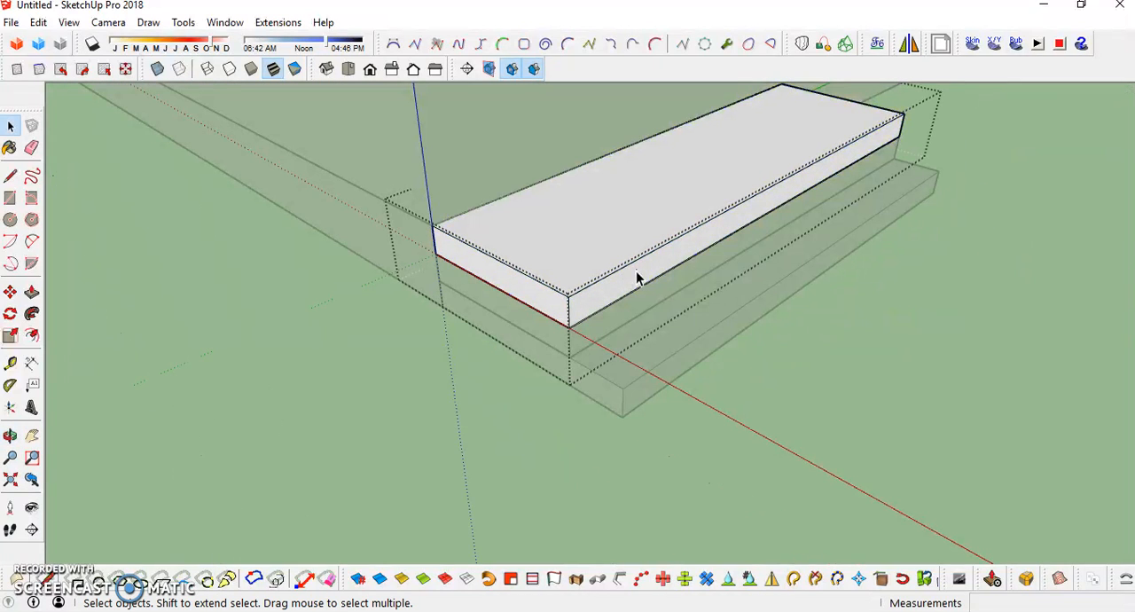
key("p")
left_click_drag(629, 279, 589, 264)
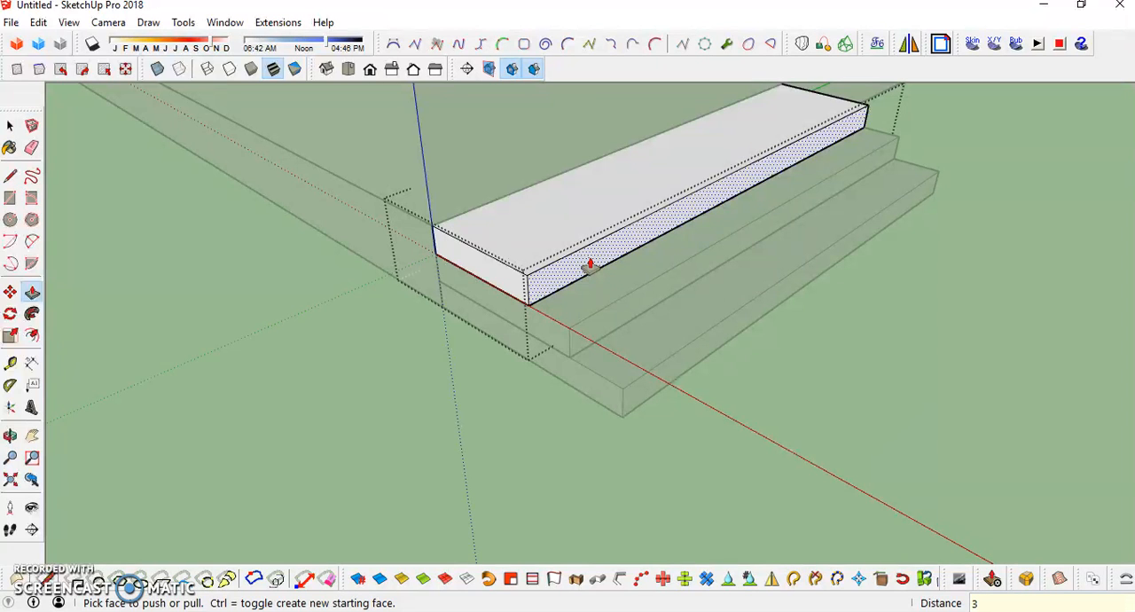
key("Return")
mouse_move(680, 281)
middle_mouse_down()
mouse_move(520, 307)
mouse_move(697, 293)
middle_mouse_up()
key("space")
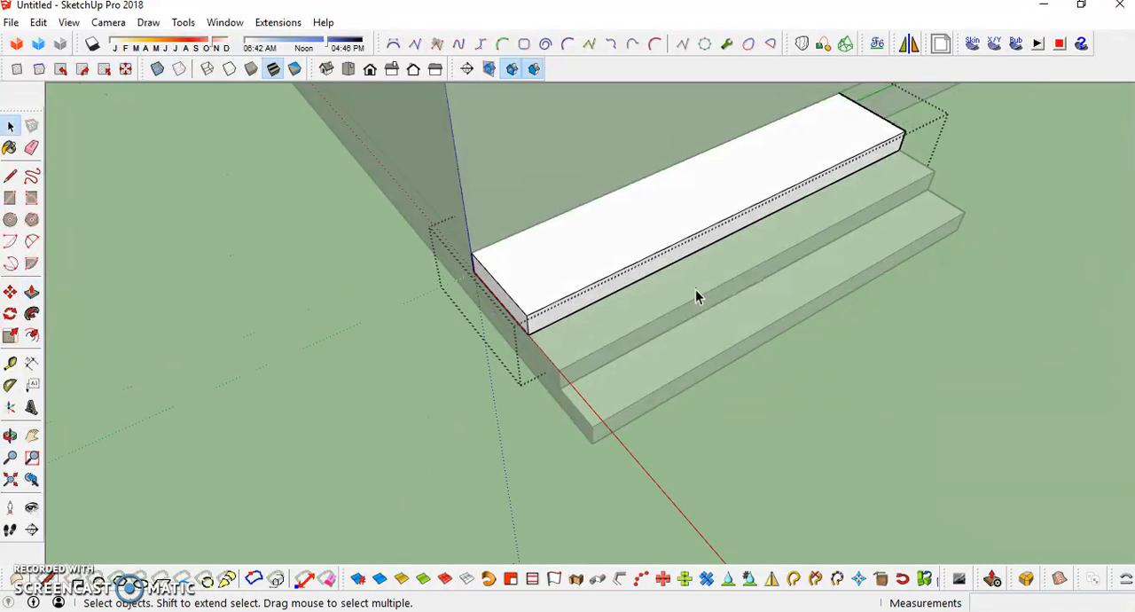
key("Escape")
- Draw a reference line from the wall's inner top corner across the wall top and 300 cm down the front face to the steps
scroll(648, 282, "down", 2)
middle_click_drag(768, 230, 587, 310)
middle_click_drag(601, 193, 515, 366)
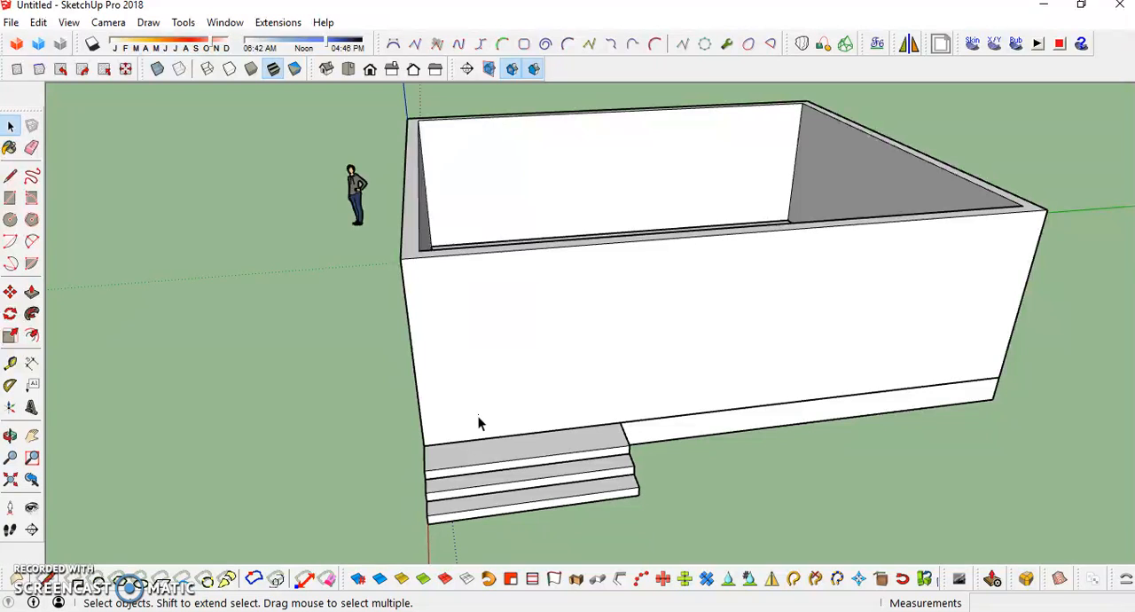
key("l")
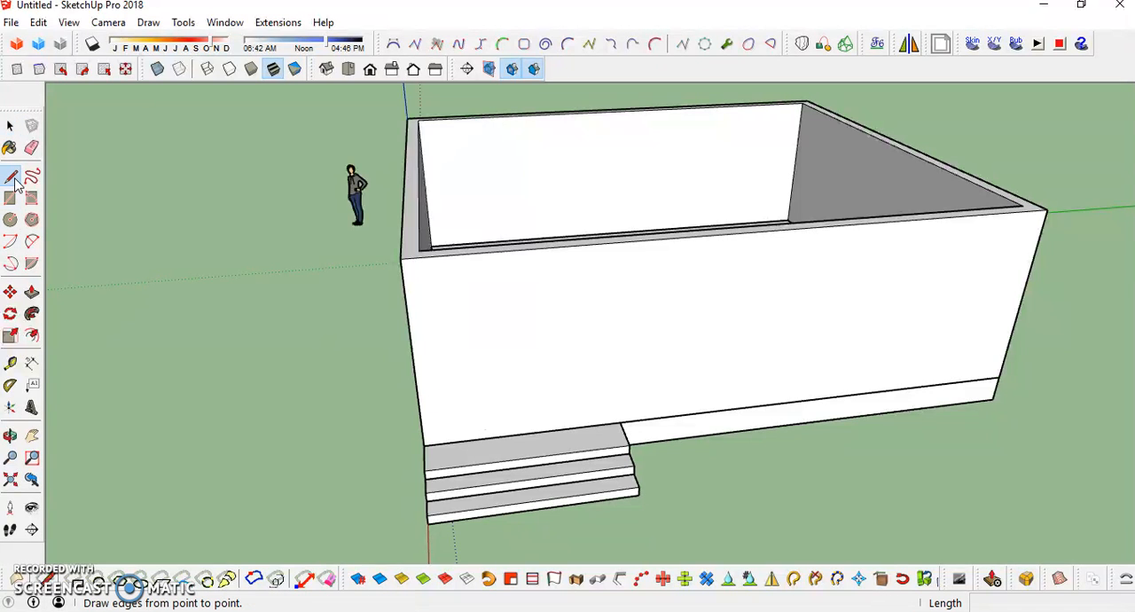
middle_click_drag(599, 383, 690, 384)
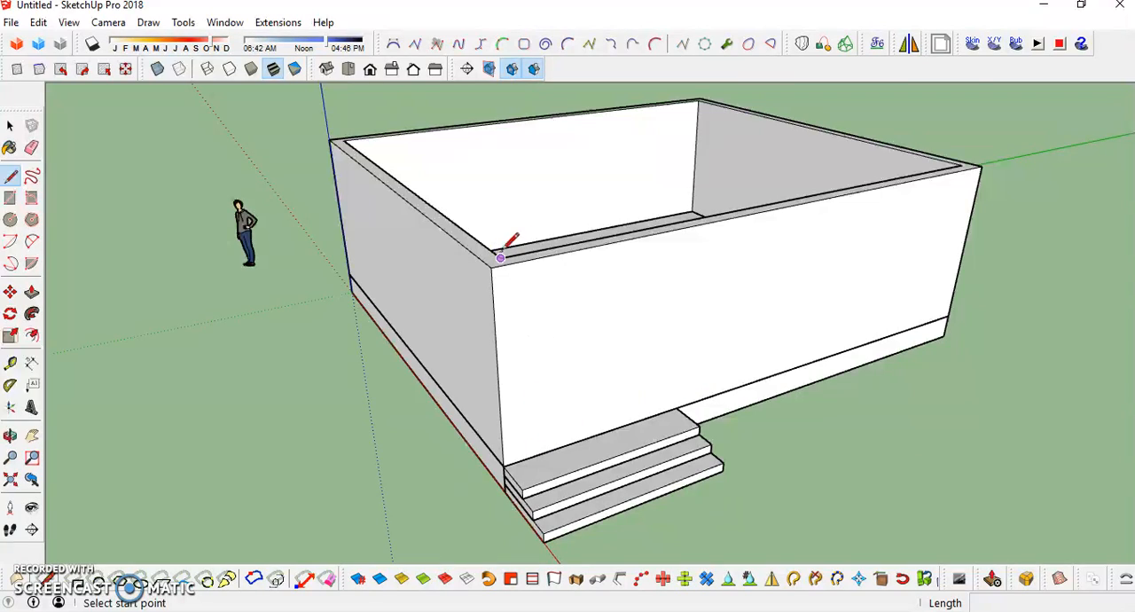
middle_click_drag(501, 257, 523, 483)
scroll(600, 409, "up", 3)
left_click(599, 409)
scroll(628, 411, "down", 3)
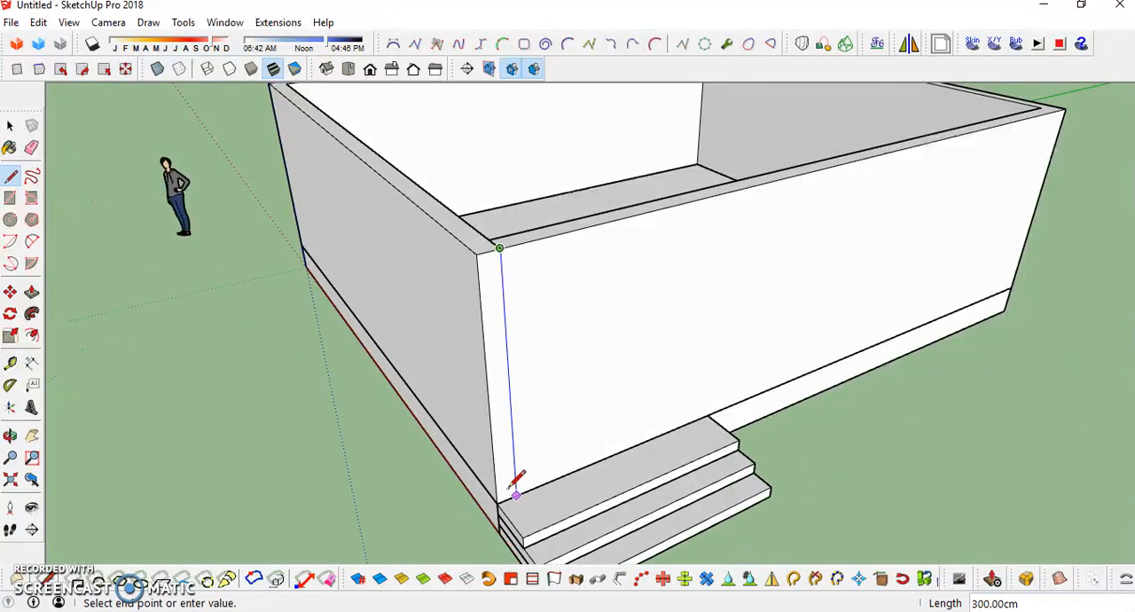
left_click(511, 490)
key("space")
- Open the wall group for editing
scroll(543, 296, "down", 3)
middle_click_drag(636, 292, 562, 332)
scroll(492, 376, "up", 3)
left_click(571, 318)
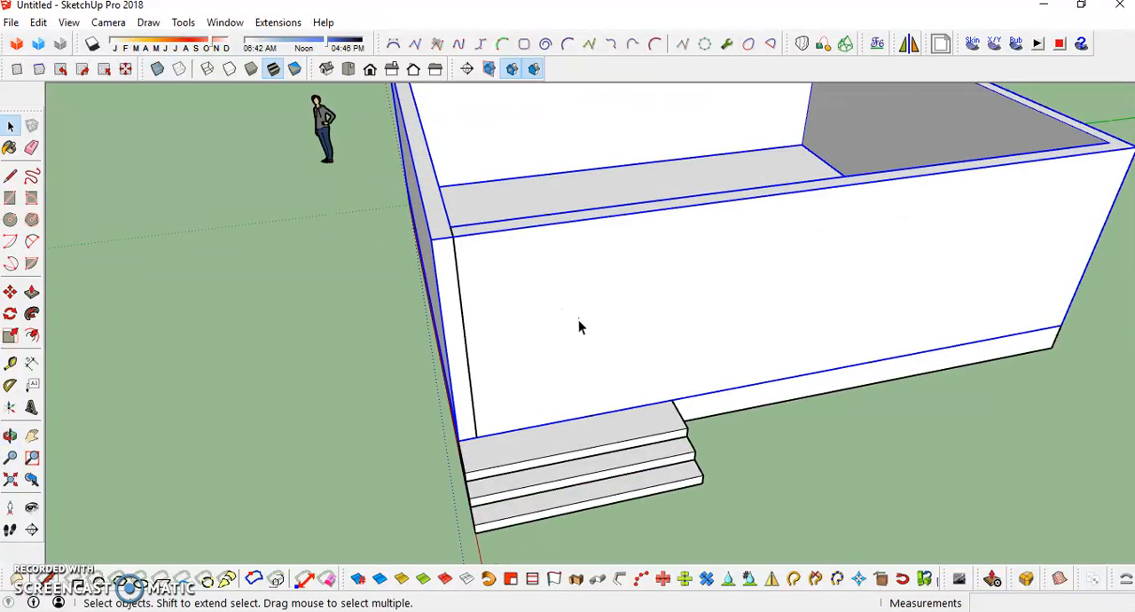
double_click(520, 327)
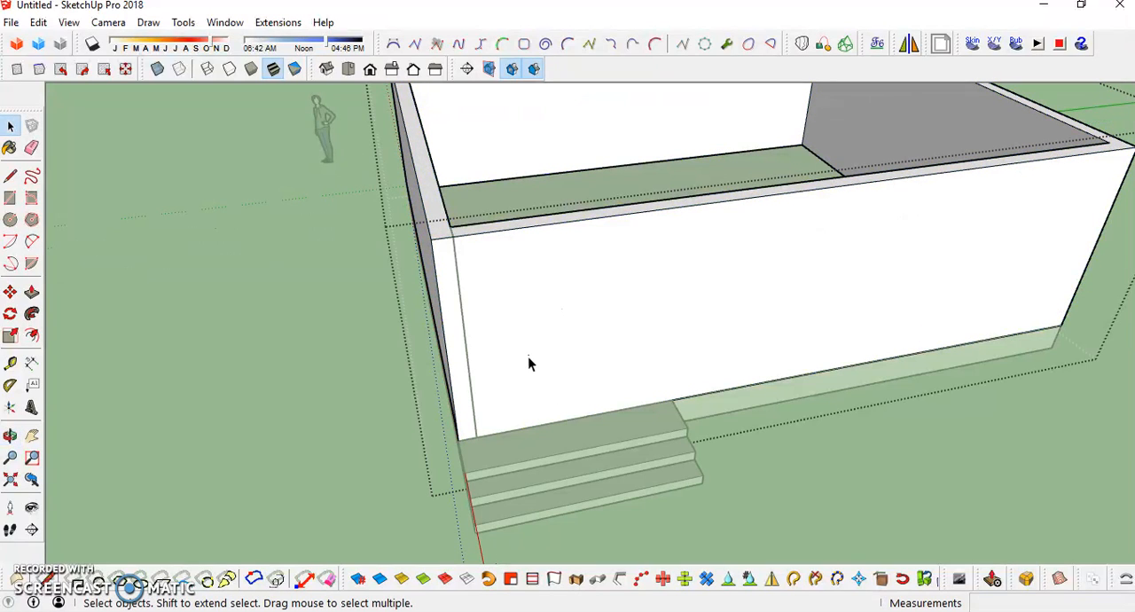
middle_click_drag(531, 329, 513, 289)
- Draw a 120 cm wide door outline on the front wall, rising along the vertical reference line and returning down to the base
key("l")
left_click(471, 429)
key("Escape")
scroll(455, 453, "up", 2)
left_click(477, 421)
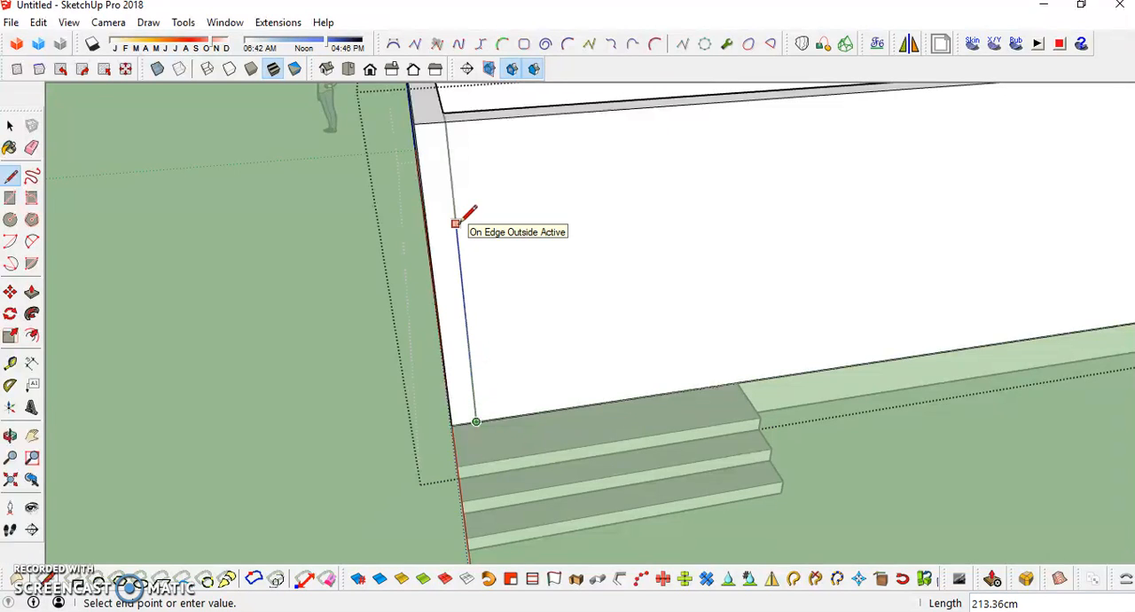
key("Return")
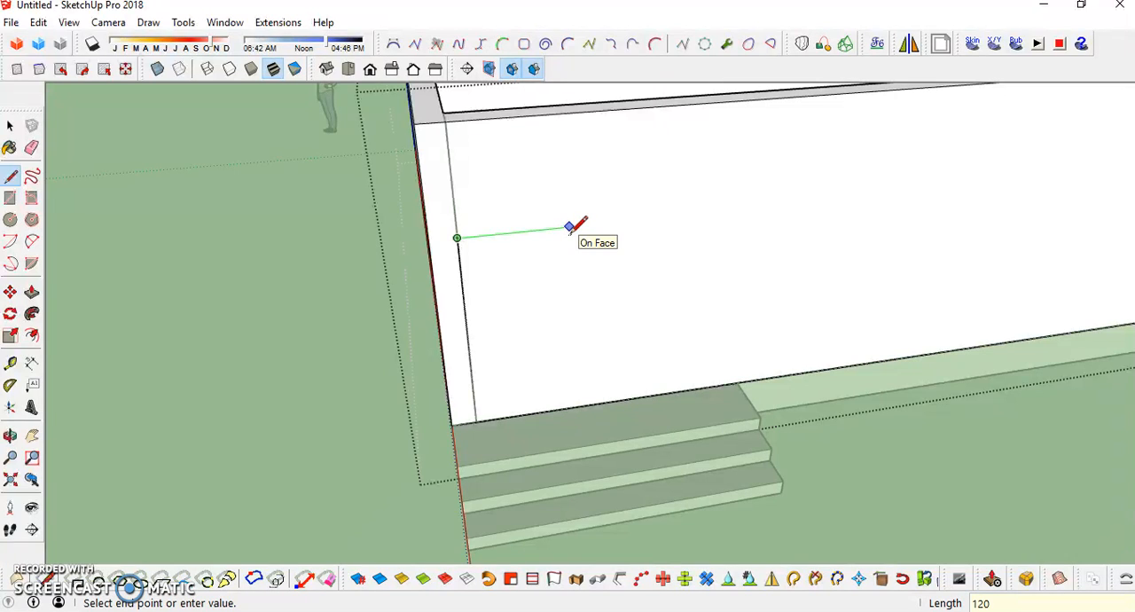
key("Return")
left_click(594, 403)
key("space")
scroll(522, 314, "down", 3)
mouse_move(538, 295)
middle_mouse_down()
mouse_move(699, 223)
mouse_move(733, 304)
mouse_move(601, 278)
mouse_move(675, 276)
mouse_move(625, 305)
middle_mouse_up()
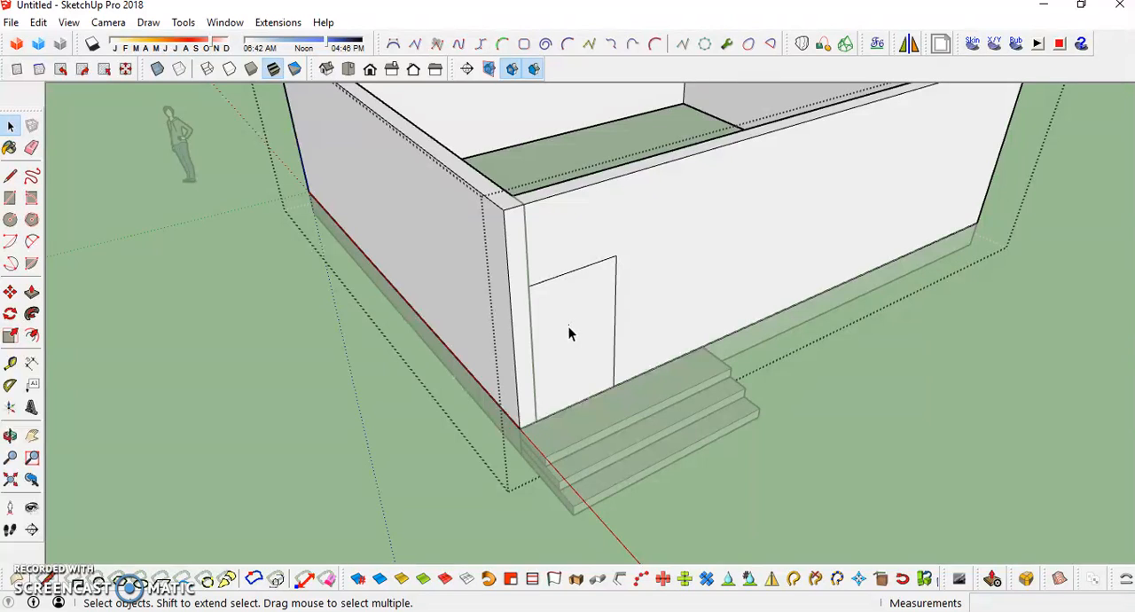
- Select the door face on the front wall above the steps
middle_click_drag(570, 326, 592, 299)
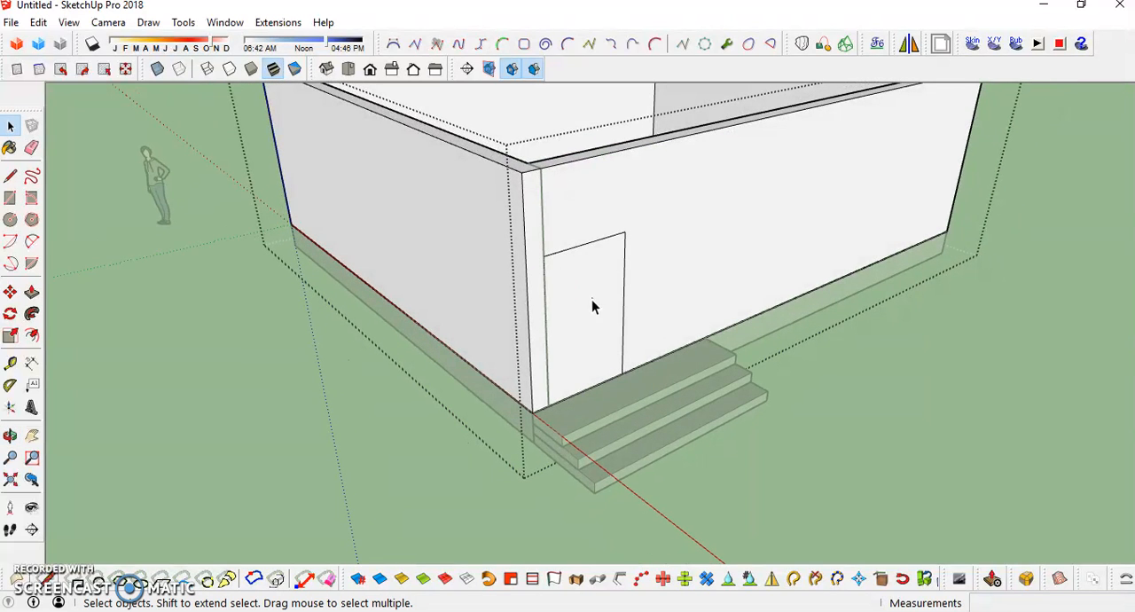
left_click(586, 311)
left_click(629, 269)
left_click(603, 283)
left_click(684, 240)
left_click(559, 287)
left_click(666, 196)
left_click(574, 294)
left_click(460, 260)
left_click(594, 293)
middle_click_drag(594, 293, 666, 220)
scroll(532, 327, "up", 5)
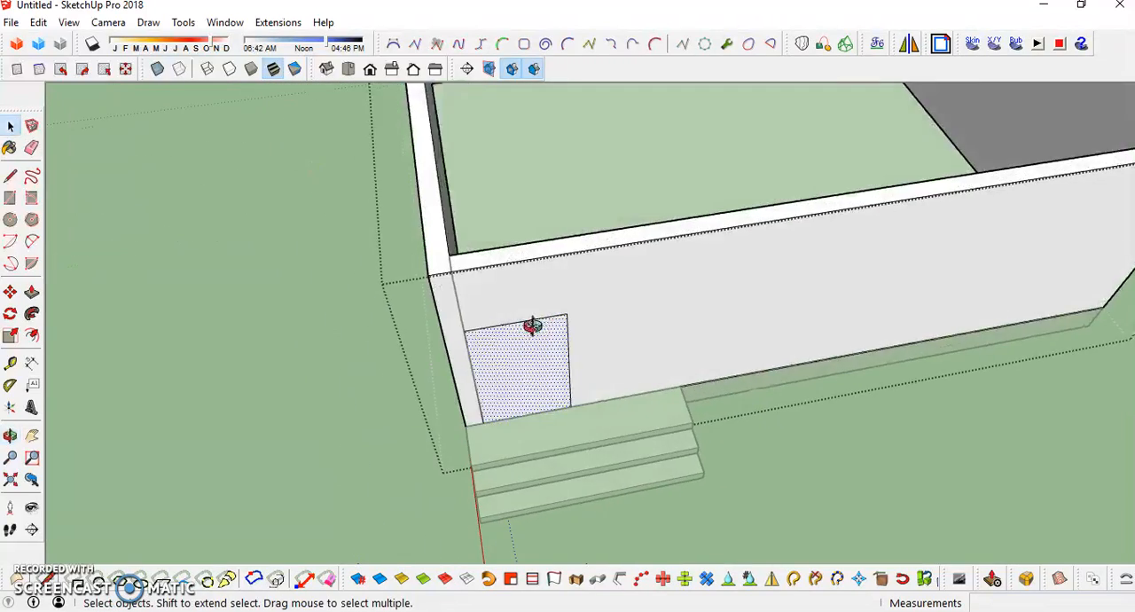
middle_click_drag(521, 358, 617, 309)
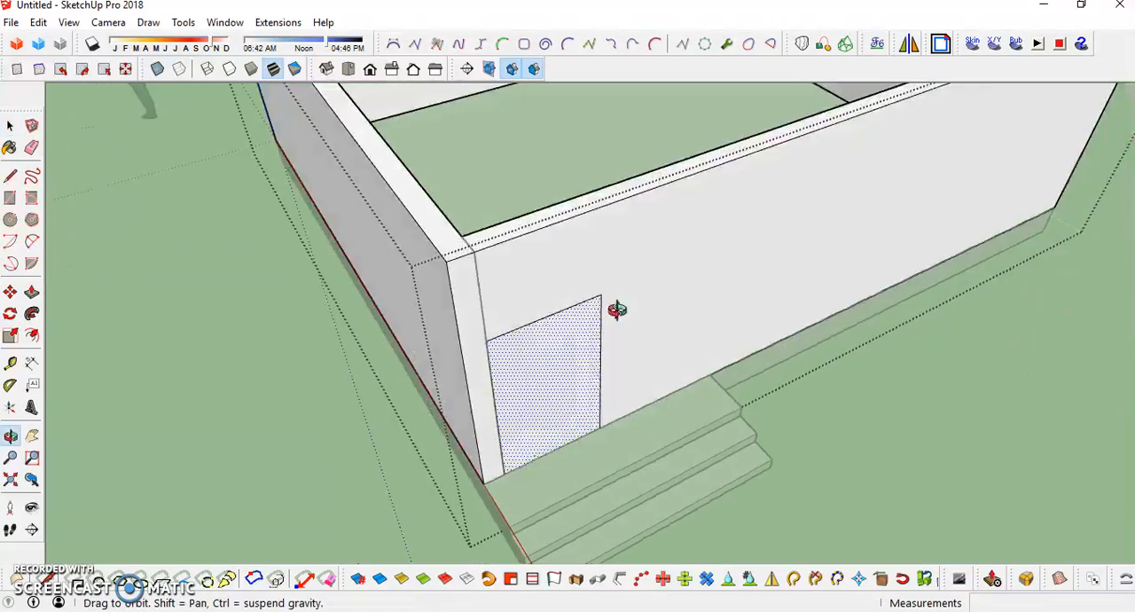
key("p")
left_click(550, 384)
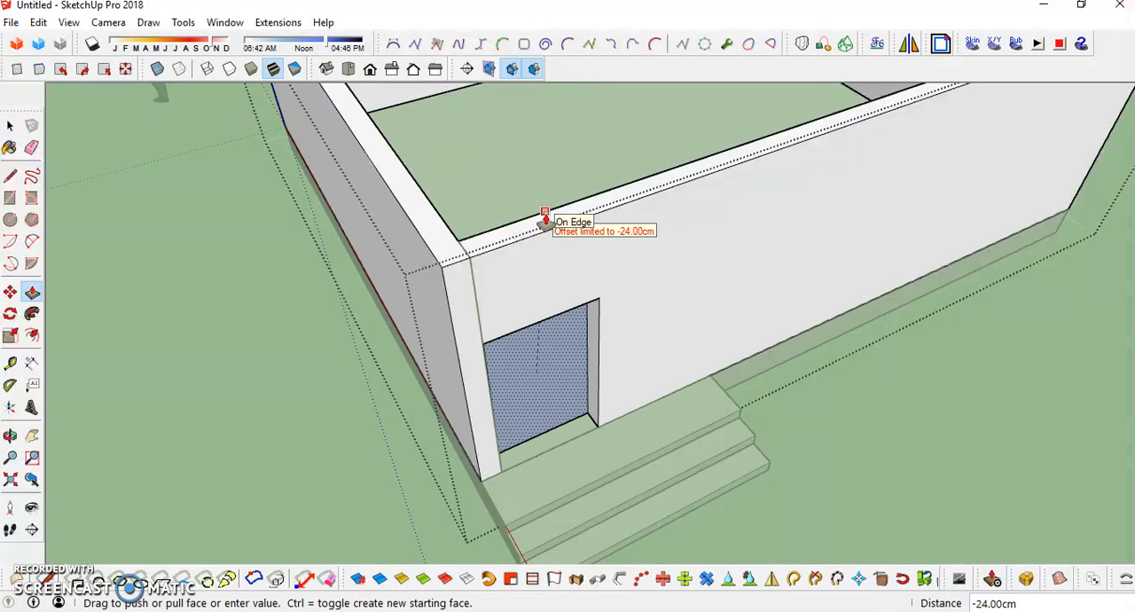
left_click(544, 217)
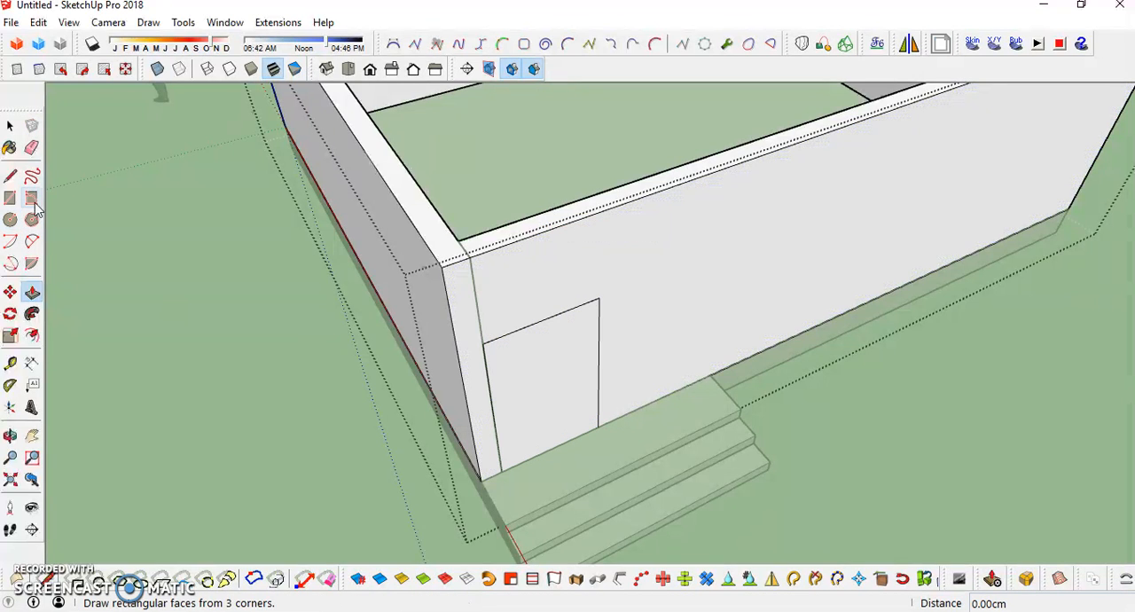
left_click(32, 294)
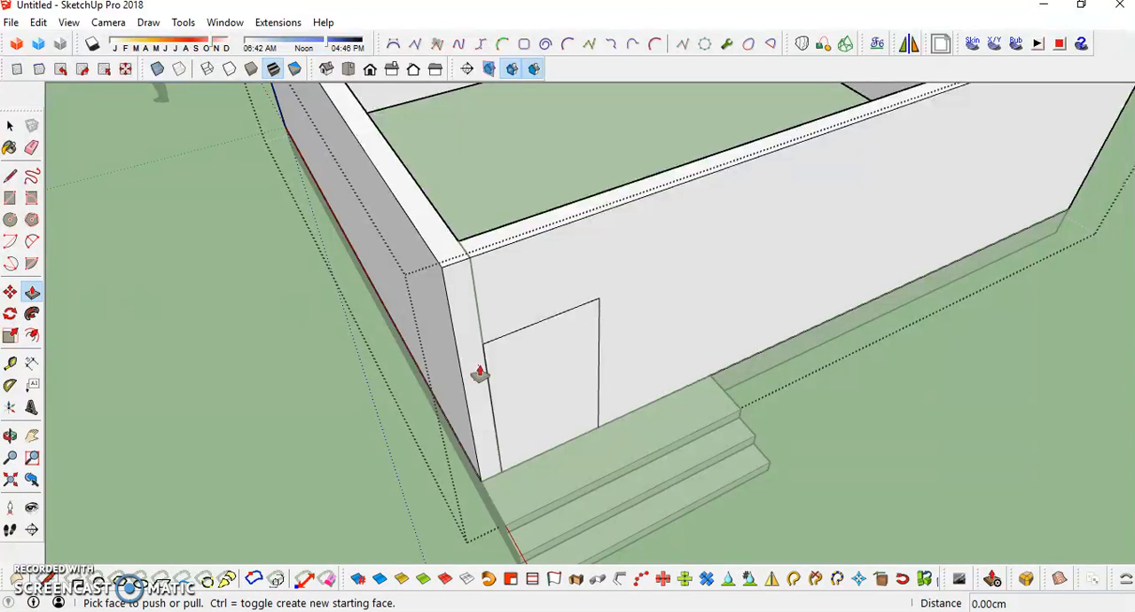
left_click(575, 398)
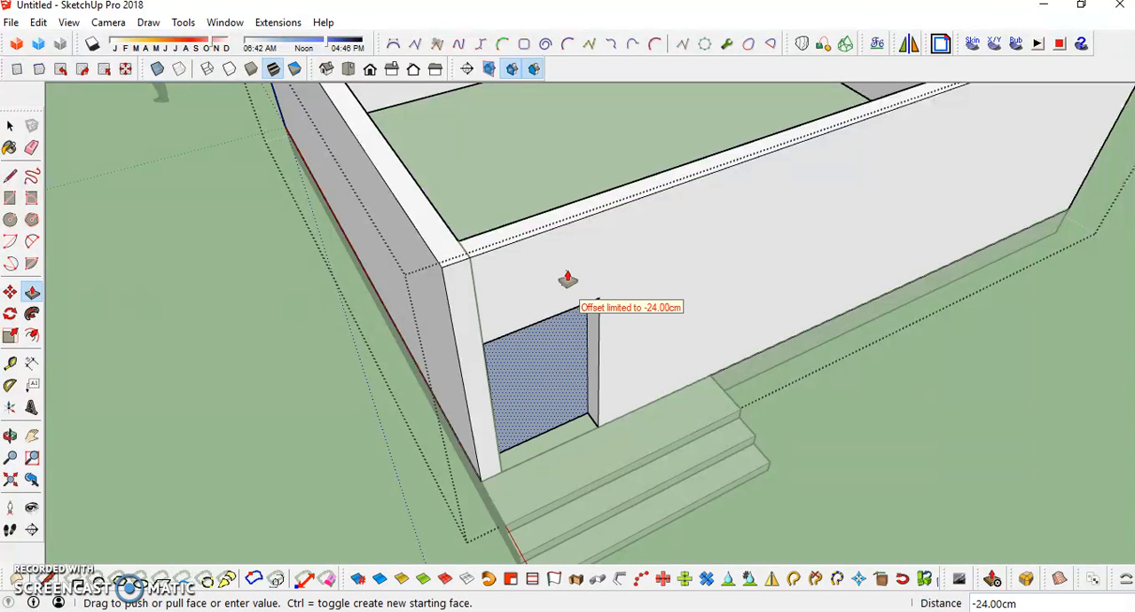
left_click(548, 222)
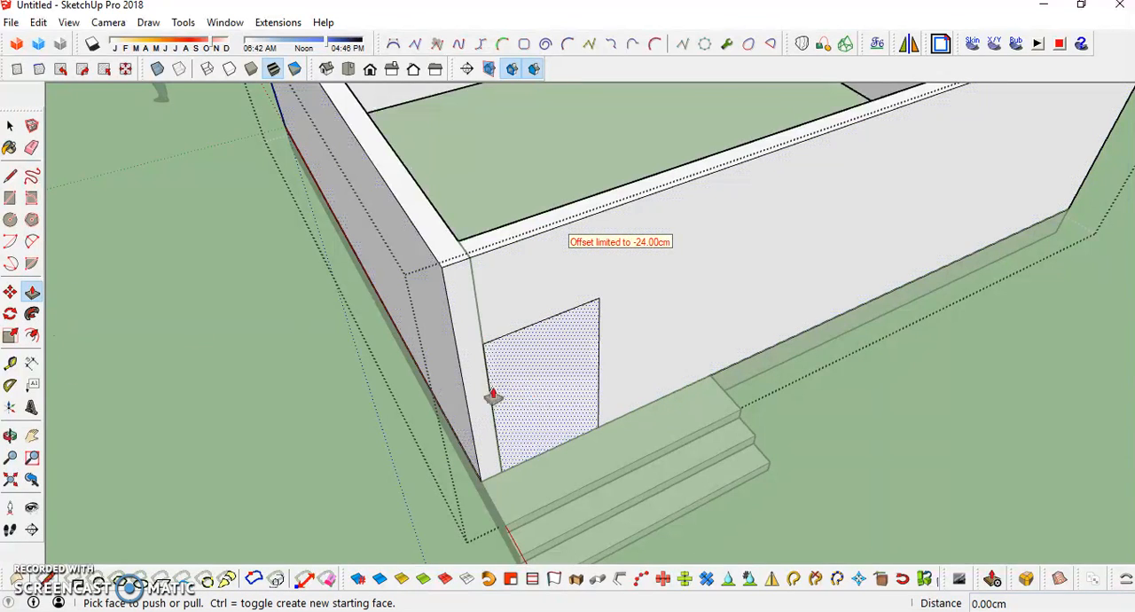
- Push/Pull the door face 24 cm inward through the wall to cut the doorway, and leave the wall group
left_click(554, 404)
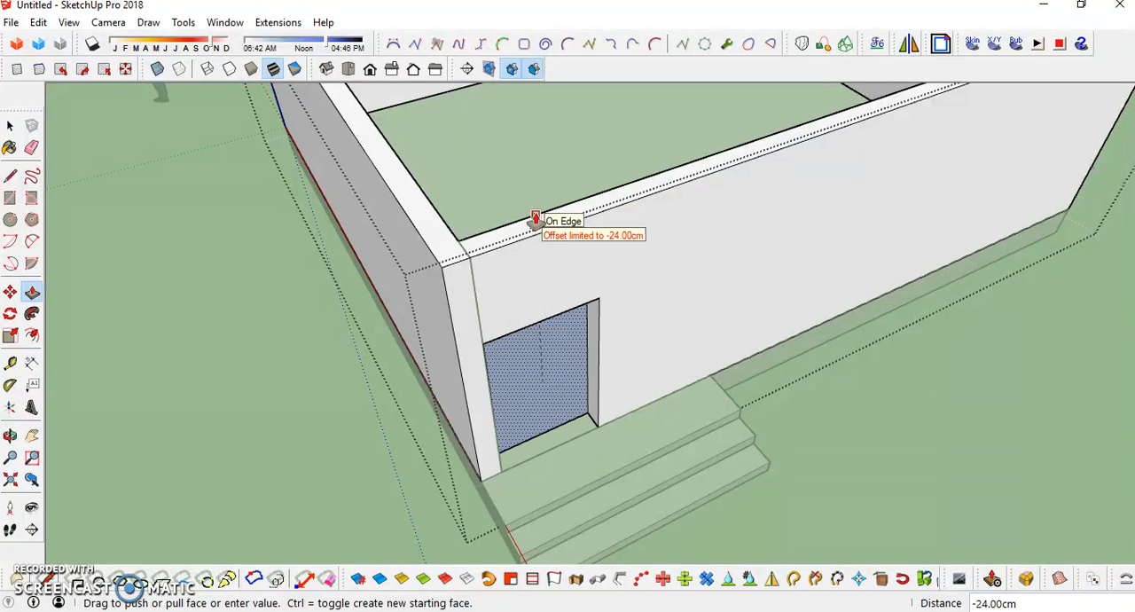
left_click(535, 219)
middle_click_drag(550, 489, 563, 381)
key("space")
scroll(560, 376, "down", 3)
key("Escape")
middle_click_drag(486, 355, 591, 375)
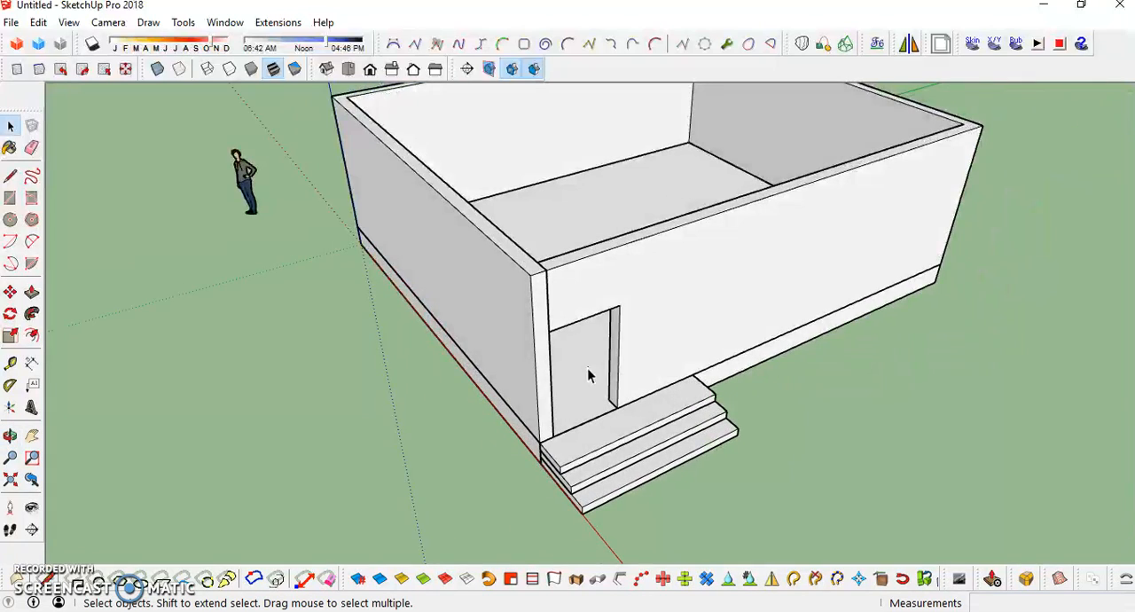
- Delete the leftover reference lines on the wall face and wall top near the doorway
scroll(544, 312, "up", 1)
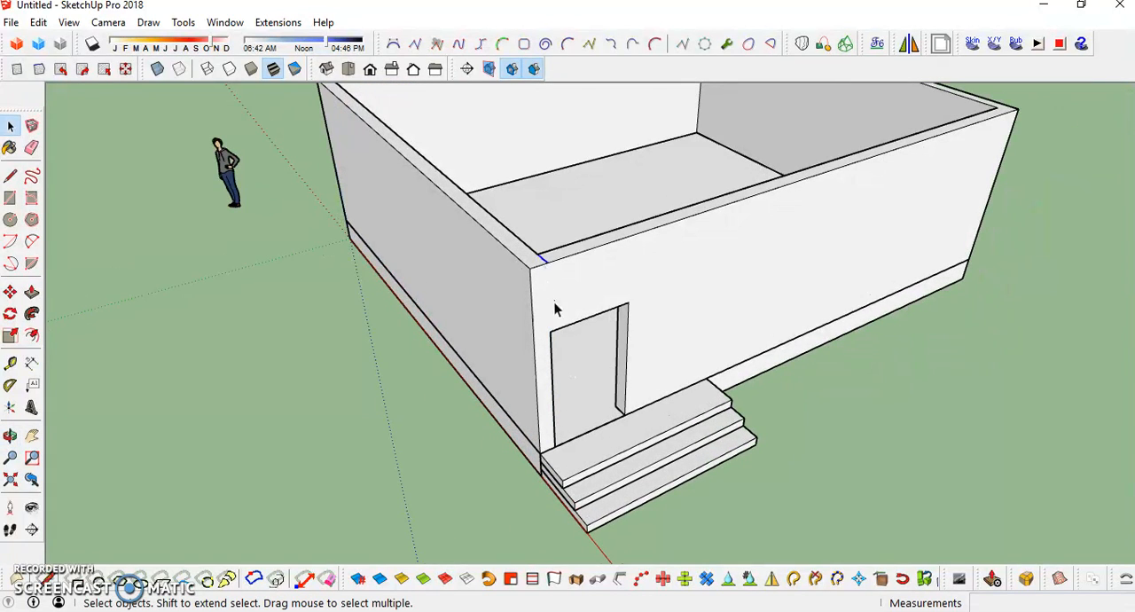
scroll(554, 308, "down", 3)
middle_click_drag(555, 308, 434, 413)
scroll(750, 353, "up", 2)
middle_click_drag(750, 353, 629, 317)
- Draw a horizontal line across the front wall from the doorway's upper corner to the wall's far edge
left_click(579, 375)
mouse_move(578, 374)
middle_mouse_down()
mouse_move(530, 350)
mouse_move(537, 356)
middle_mouse_up()
key("l")
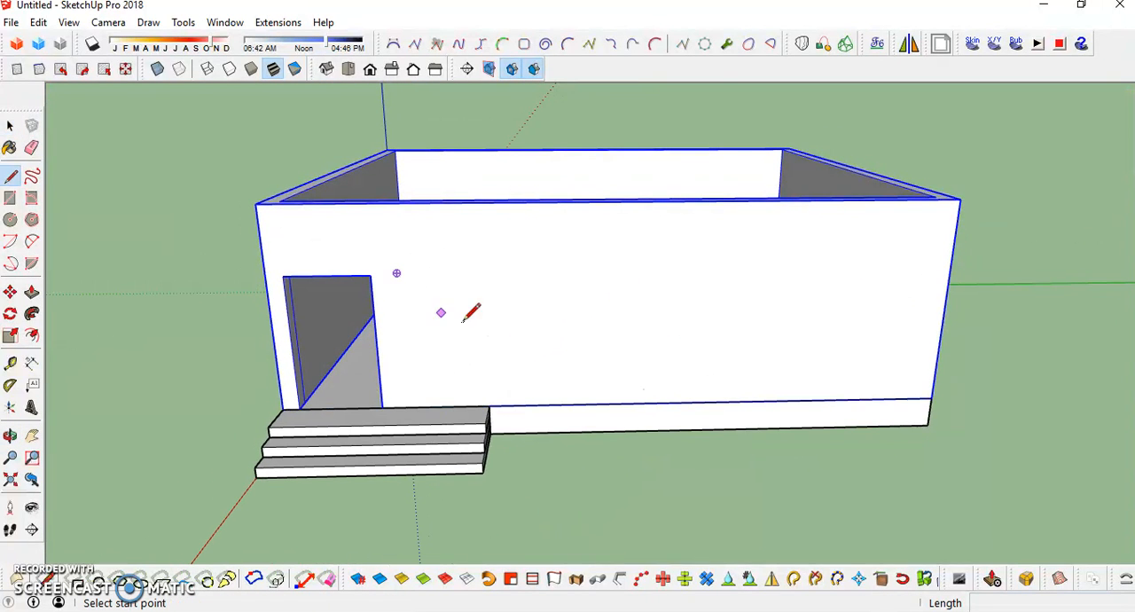
left_click(370, 275)
left_click(950, 268)
middle_click_drag(568, 301, 578, 329)
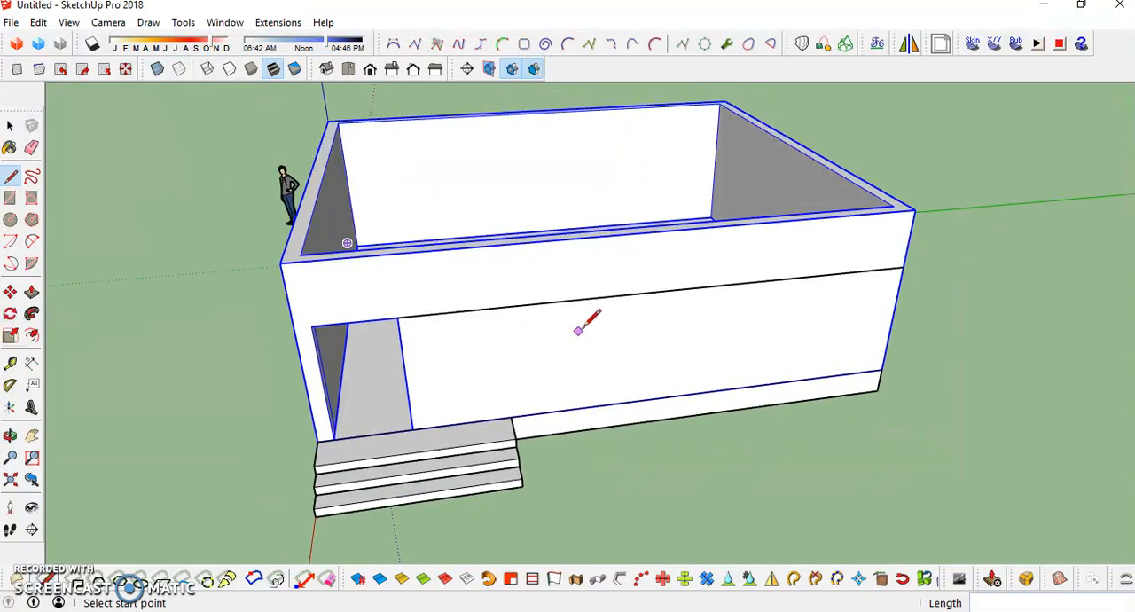
- Draw a vertical line from the end of the steps up to the horizontal line at door-head height
left_click(512, 415)
left_click(512, 302)
mouse_move(826, 296)
middle_mouse_down()
mouse_move(713, 301)
mouse_move(726, 278)
middle_mouse_up()
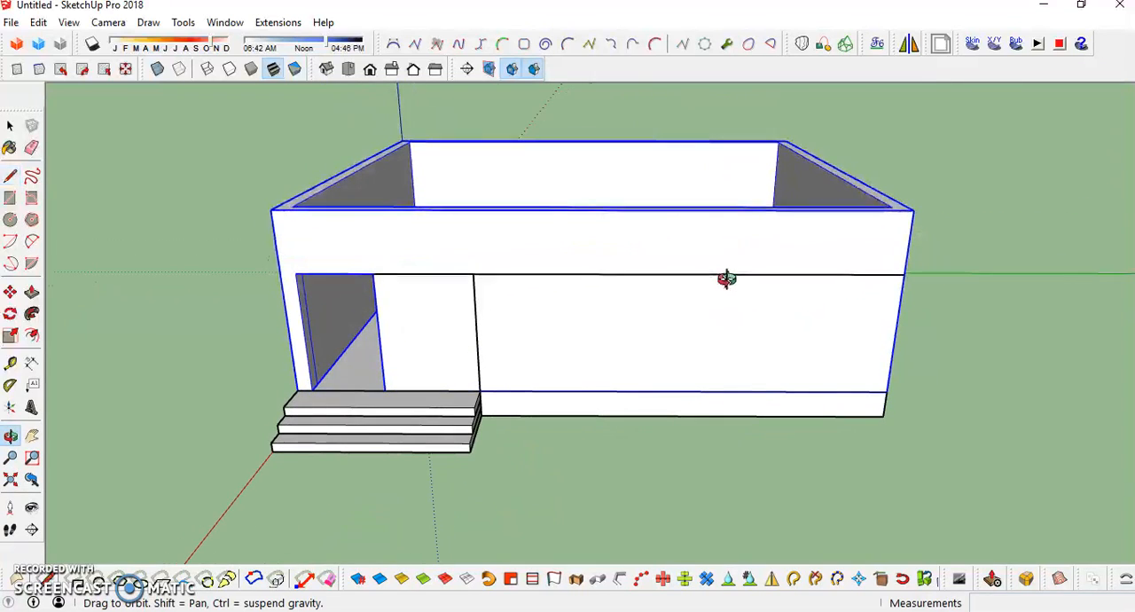
- Draw a window sill line across the front wall from the vertical line above the steps' end to the wall's far edge
left_click(479, 391)
key("Return")
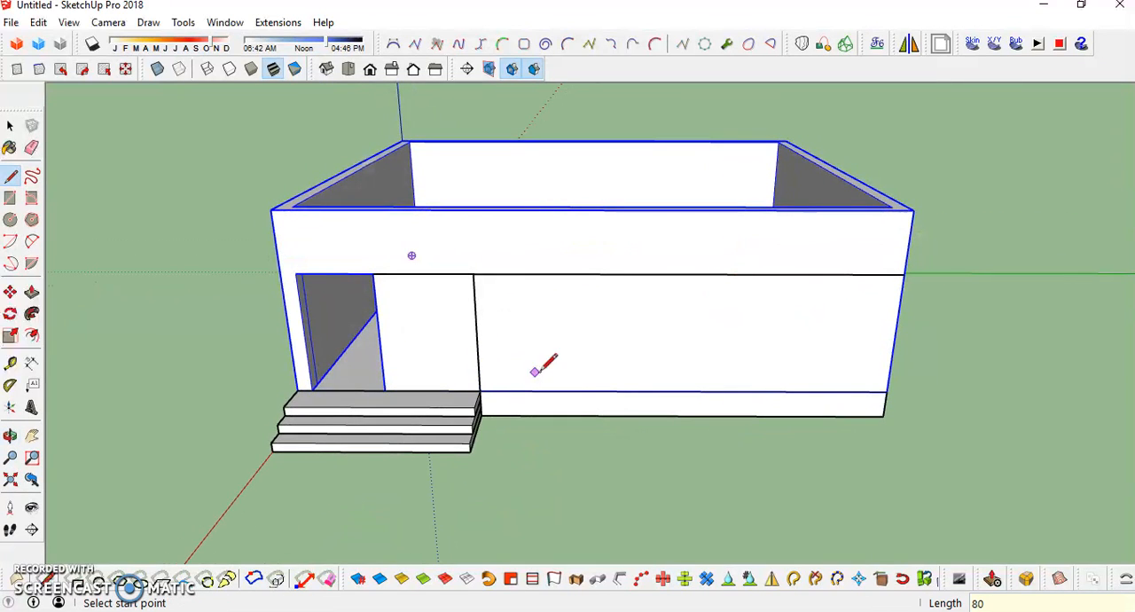
left_click(477, 346)
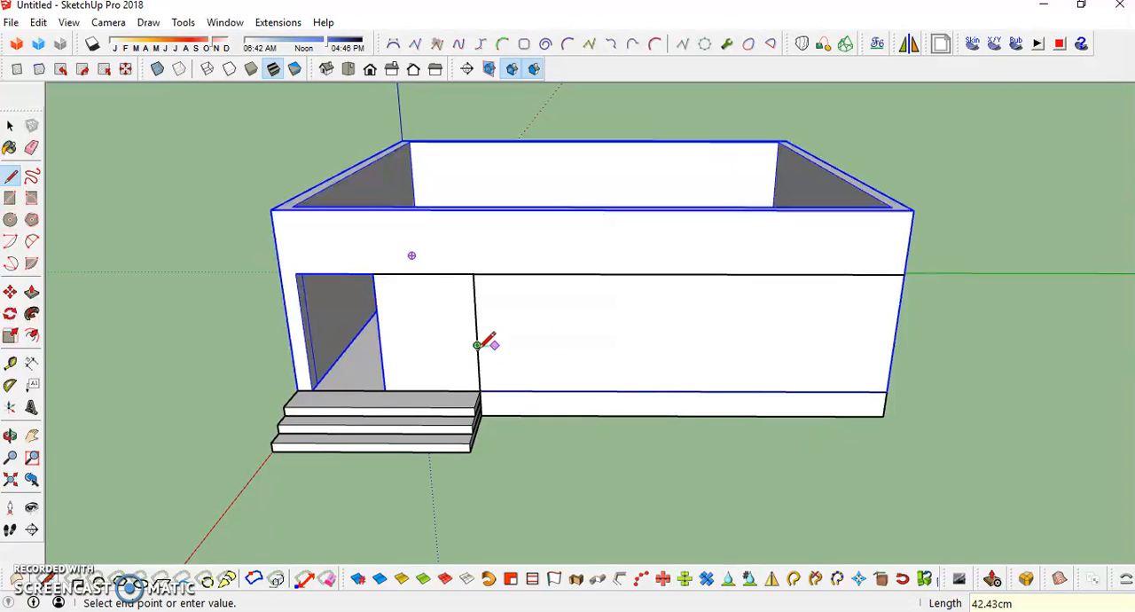
left_click(893, 345)
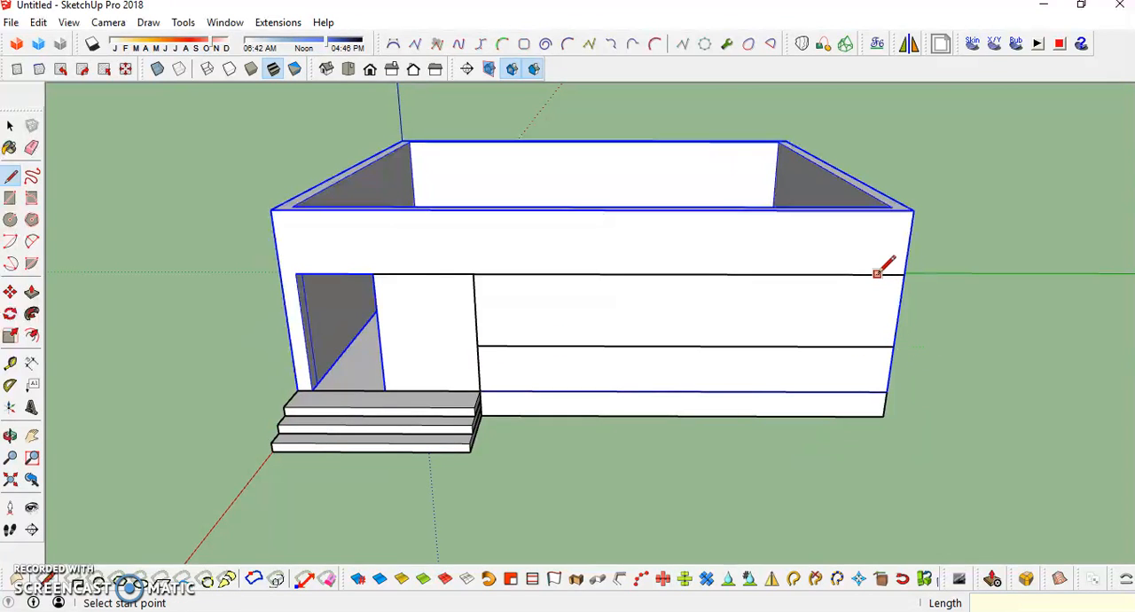
- Draw a 120 cm vertical line closing the window outline near the front wall's far end and erase the surplus layout lines around it
left_click(837, 273)
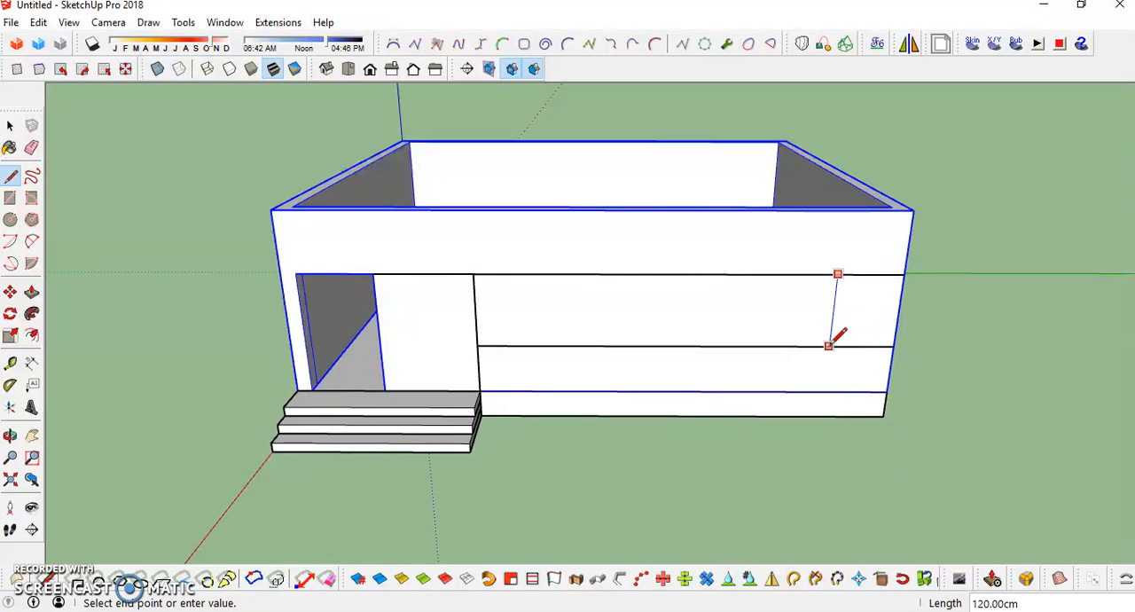
left_click(828, 345)
key("e")
left_click(869, 278)
left_click(857, 346)
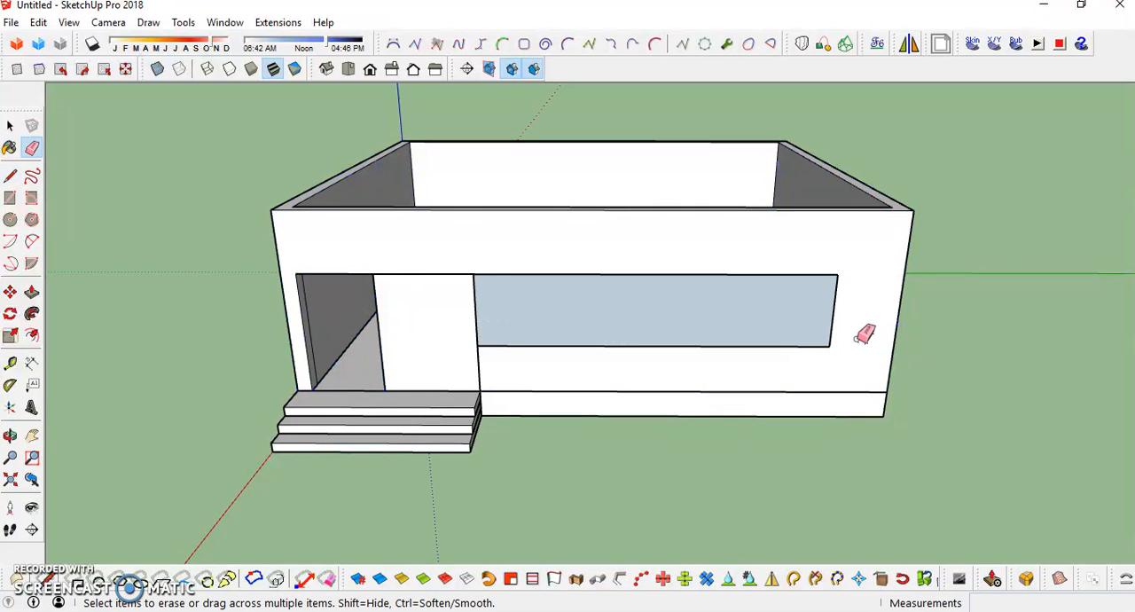
left_click(456, 274)
mouse_move(667, 310)
middle_mouse_down()
mouse_move(755, 299)
mouse_move(672, 335)
middle_mouse_up()
- Open the wall group and draw a rectangle of about 564 × 120 cm on the front wall face over the window outline
key("space")
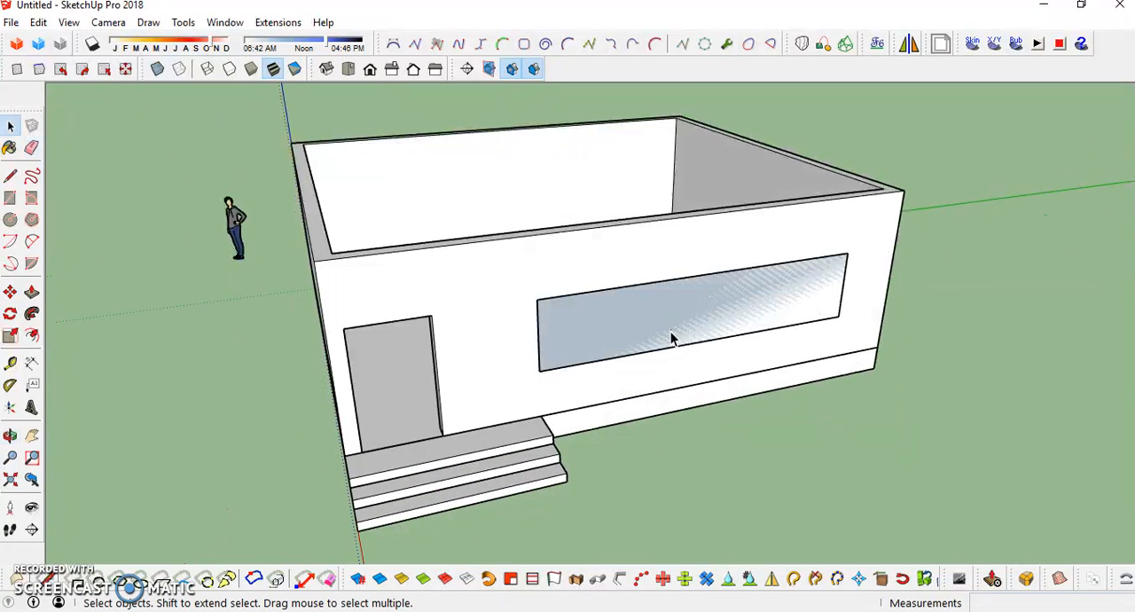
left_click(675, 312)
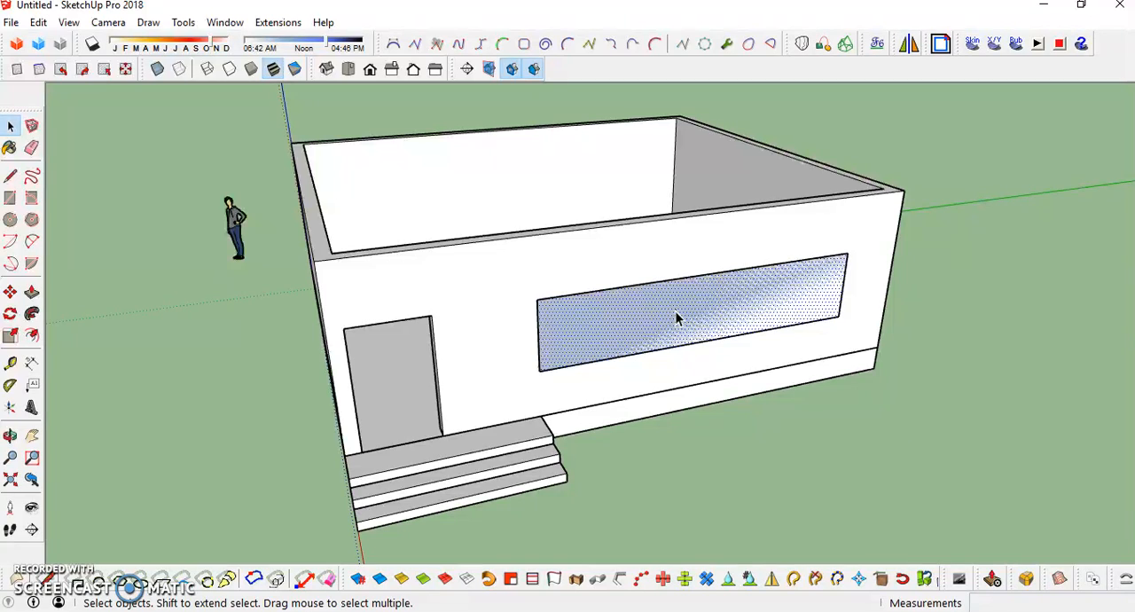
key("ctrl+t")
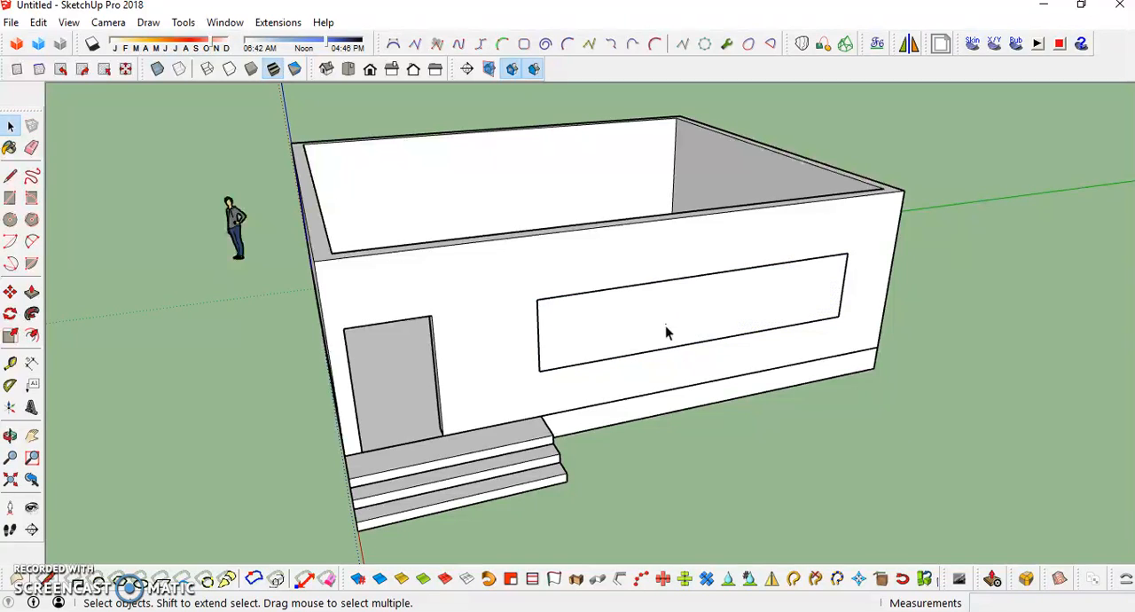
triple_click(562, 253)
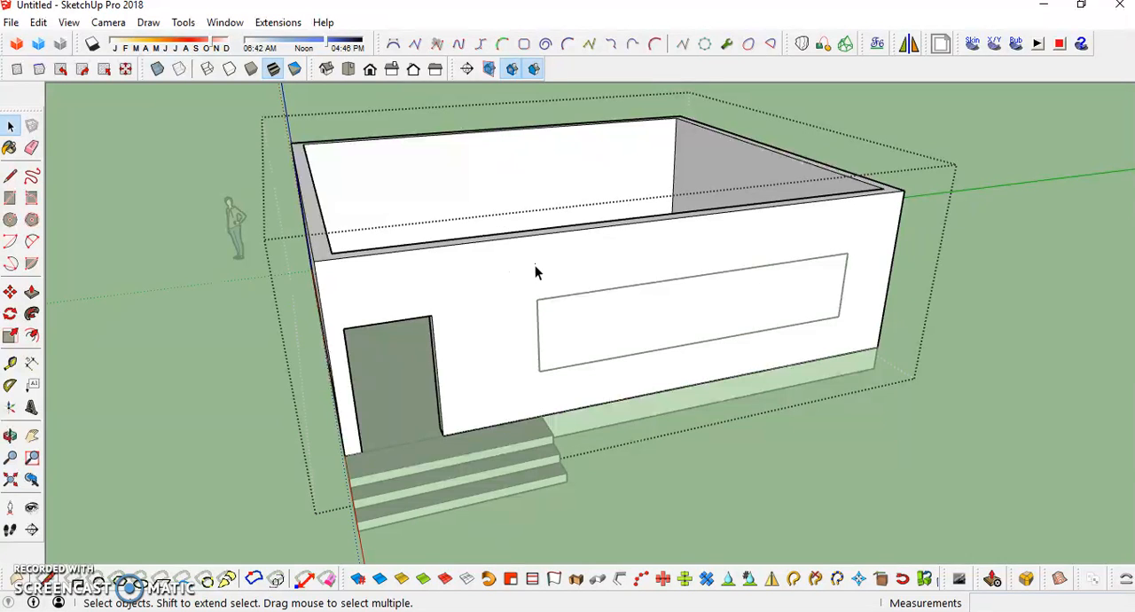
left_click(535, 266)
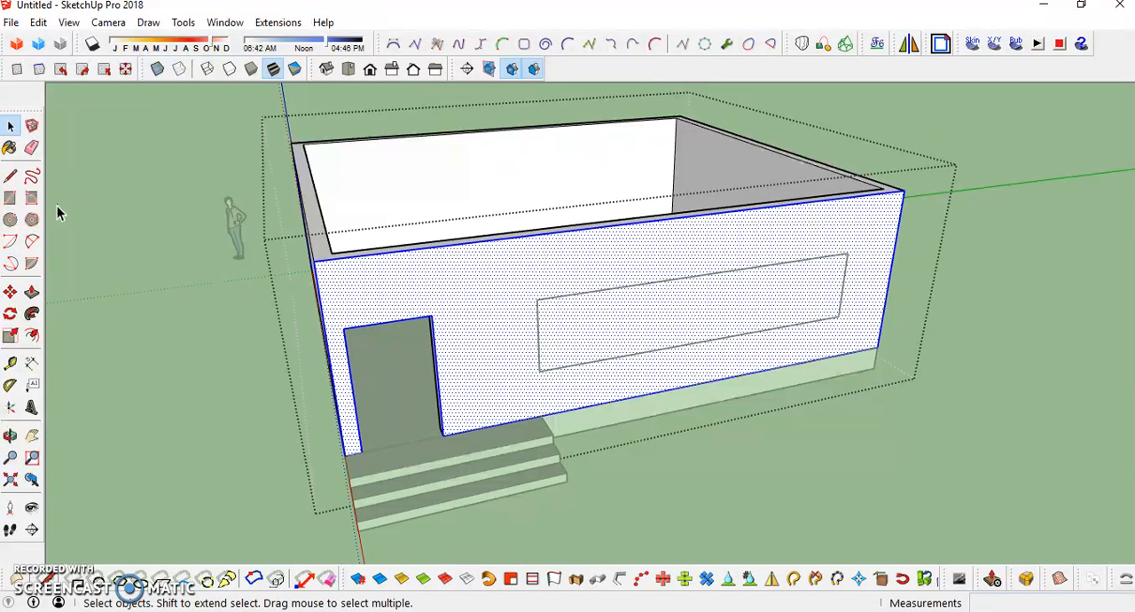
left_click(9, 197)
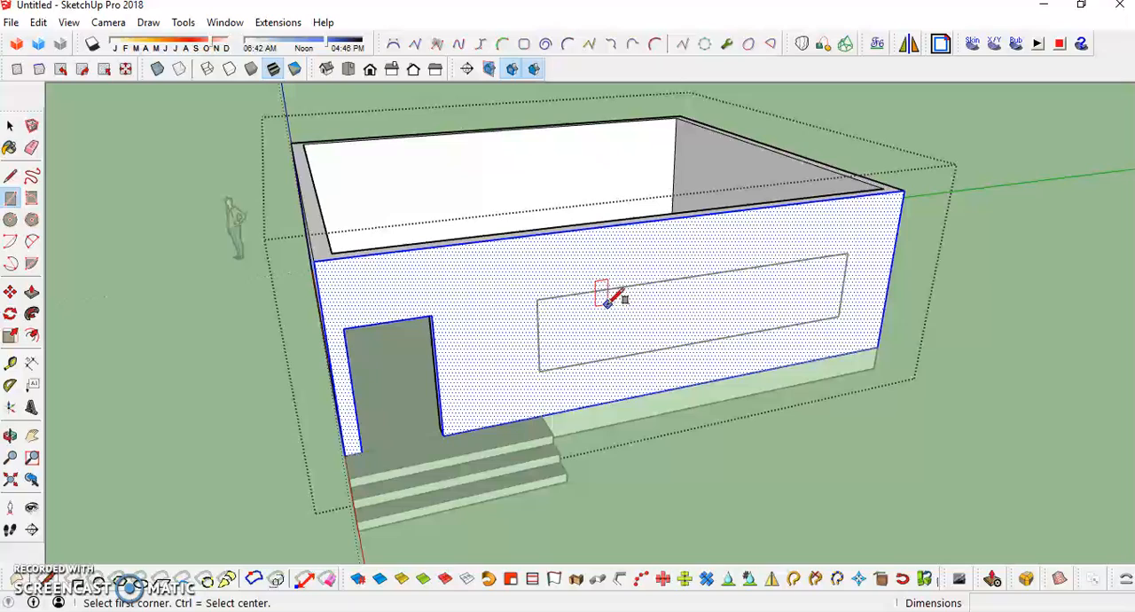
left_click(535, 299)
left_click(839, 315)
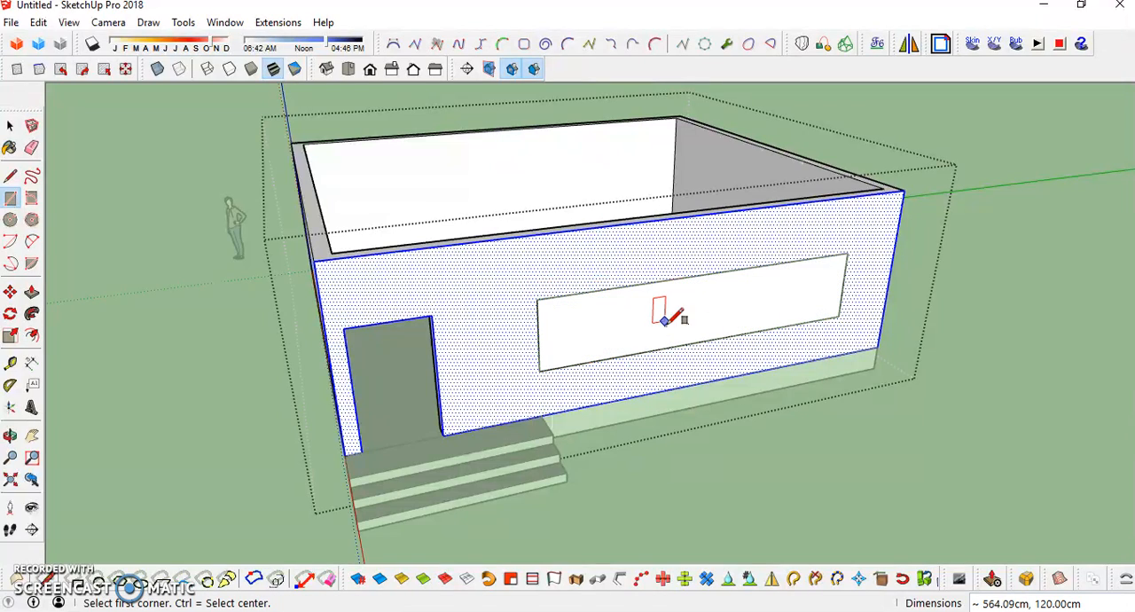
- Leave the wall group and delete the loose window face and outline lying over the wall
key("space")
left_click(578, 333)
middle_click_drag(578, 333, 603, 336)
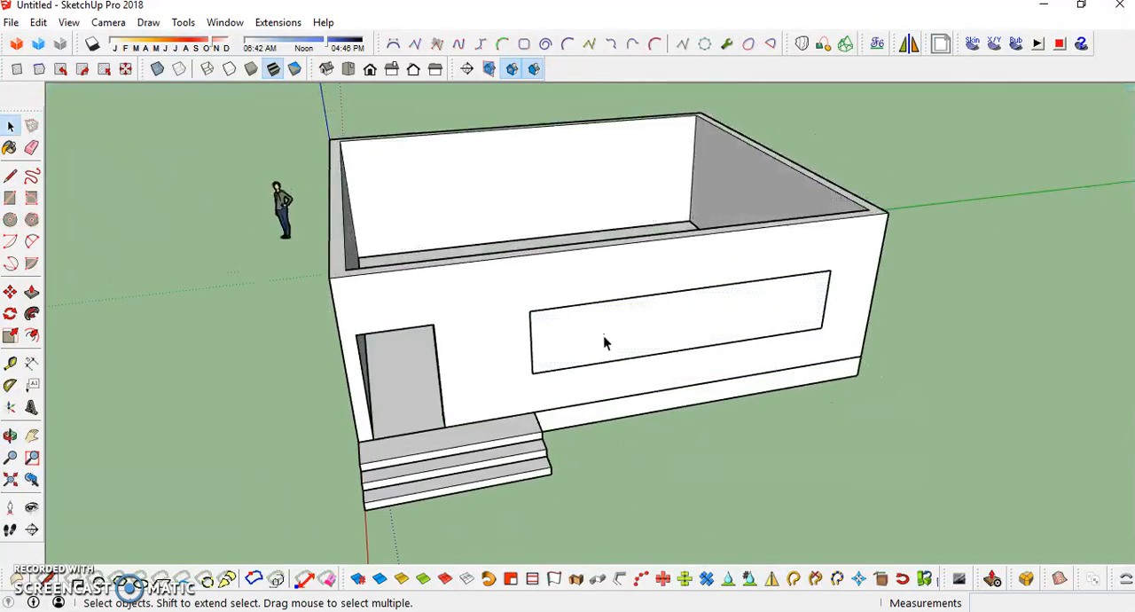
left_click(567, 307)
triple_click(568, 307)
key("Delete")
- Reopen the wall group and split the window face in half with a vertical line between its edge midpoints
middle_click_drag(567, 306, 608, 343)
double_click(631, 330)
left_click(639, 333)
double_click(626, 336)
left_click(628, 341)
middle_click_drag(657, 348, 595, 325)
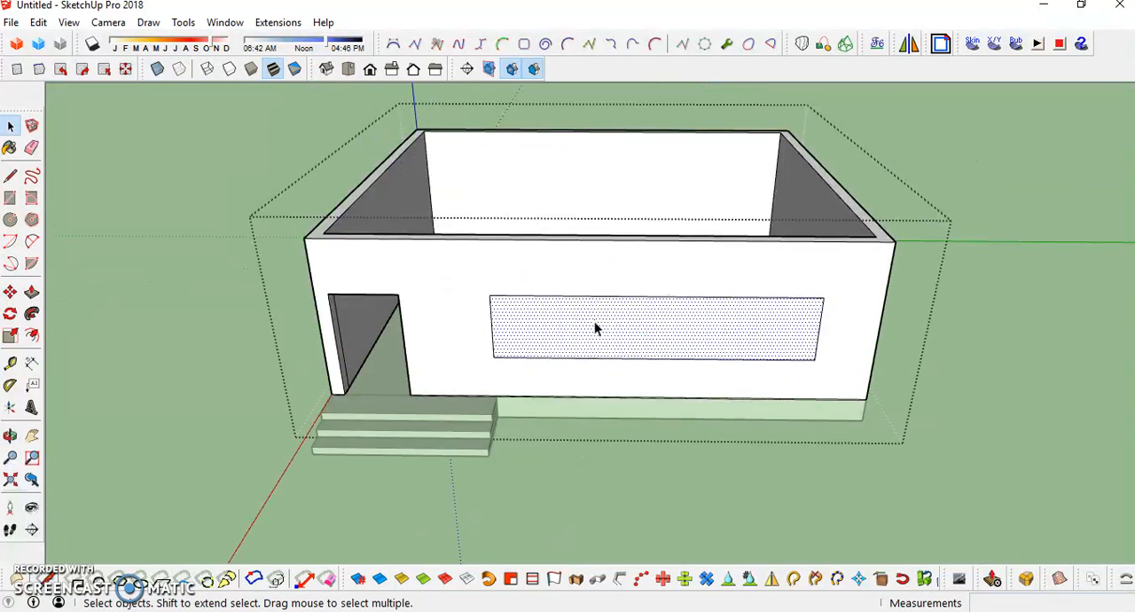
scroll(596, 334, "up", 2)
key("l")
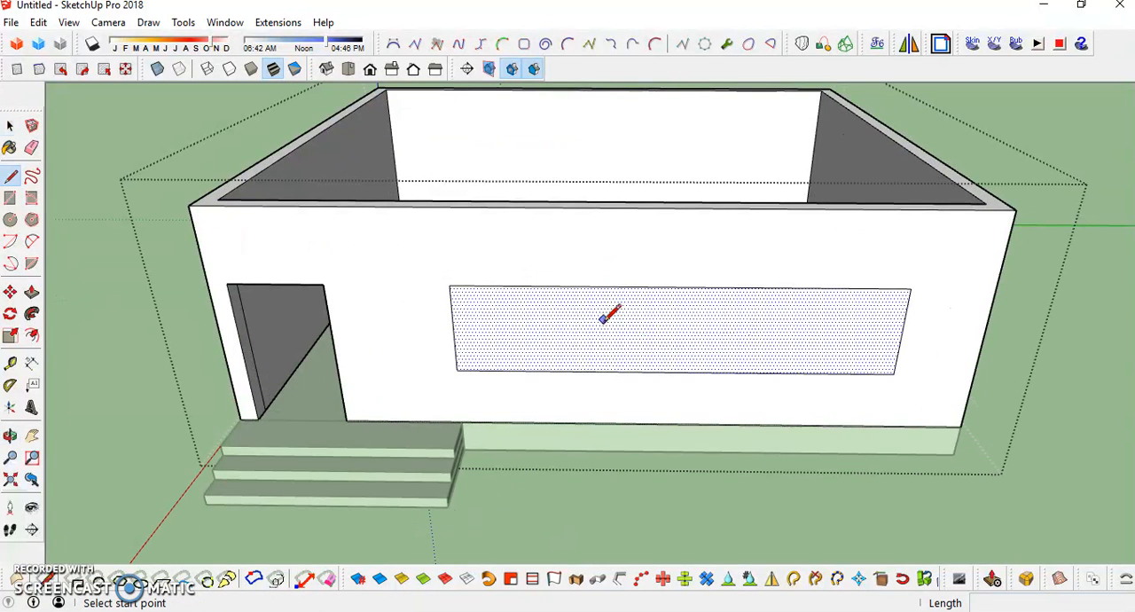
left_click(679, 287)
left_click(675, 372)
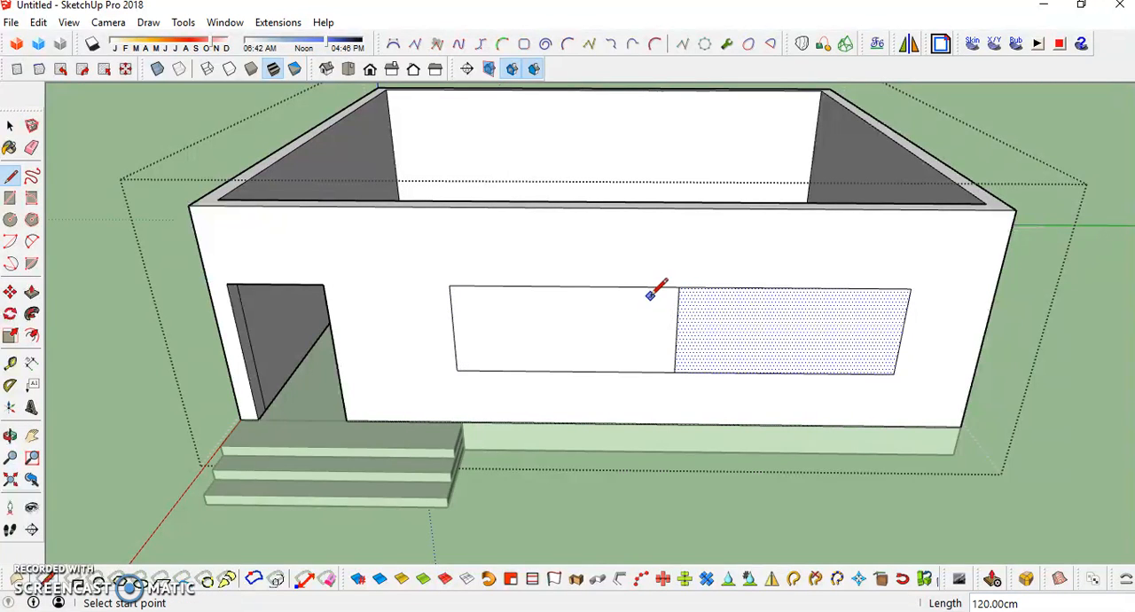
- Divide both window halves with vertical midpoint lines to make four equal panes
left_click(564, 286)
left_click(565, 371)
left_click(796, 287)
left_click(785, 372)
key("space")
left_click(524, 359)
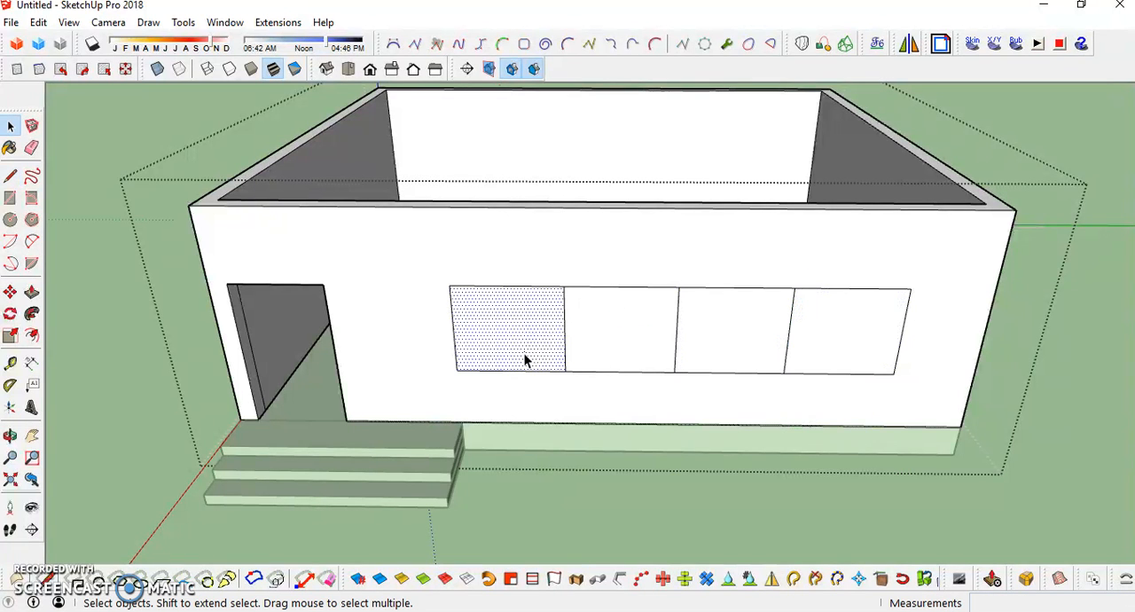
middle_click_drag(524, 352, 651, 347)
left_click(678, 328)
left_click(764, 298)
left_click(851, 280)
left_click(611, 342)
left_click(675, 335)
left_click(755, 312)
left_click(875, 241)
left_click(912, 268)
- Push the first window pane, nearest the door, 24 cm through the wall to cut an opening
left_click(573, 350)
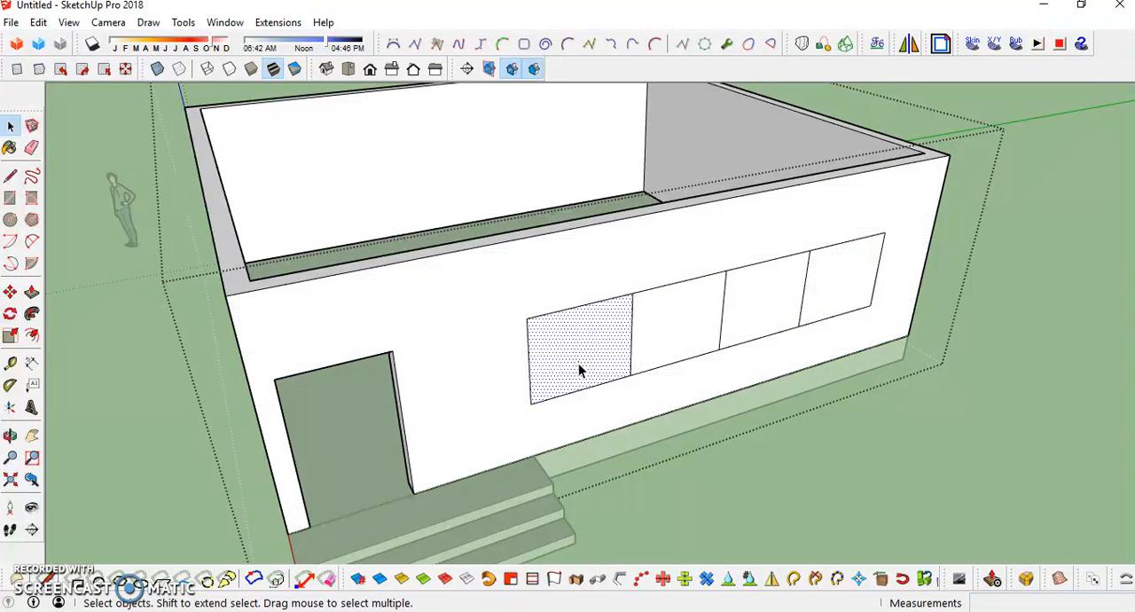
key("p")
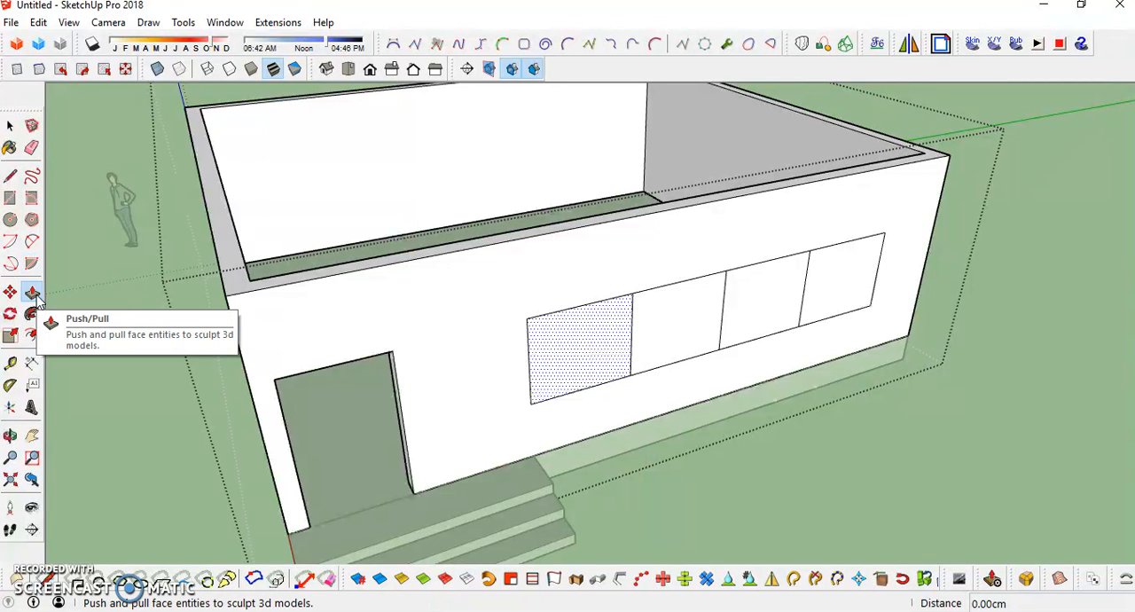
left_click(596, 372)
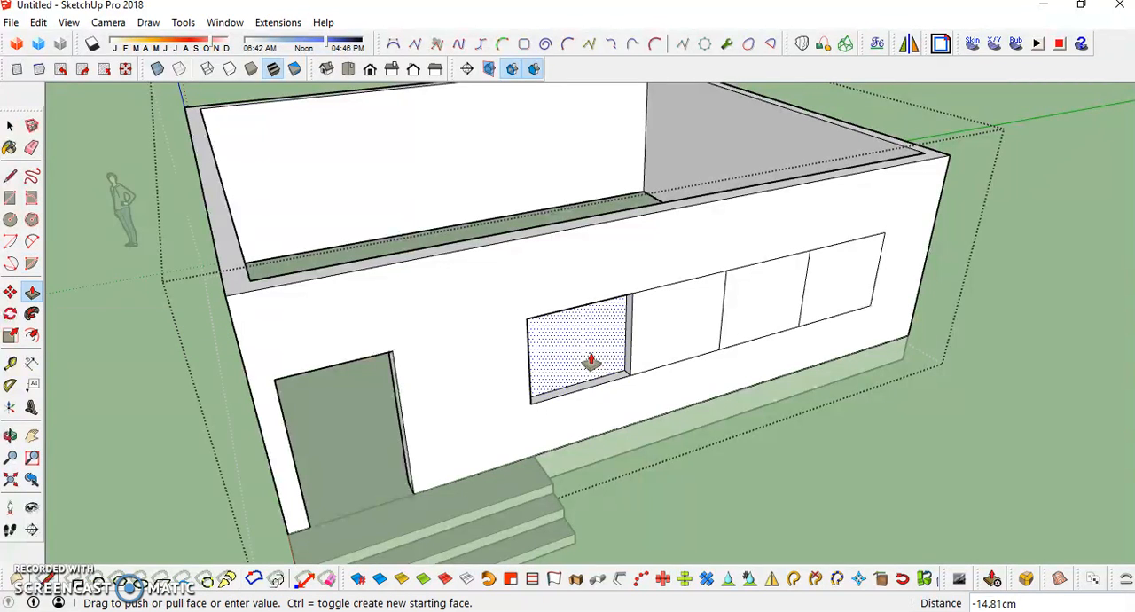
left_click(559, 227)
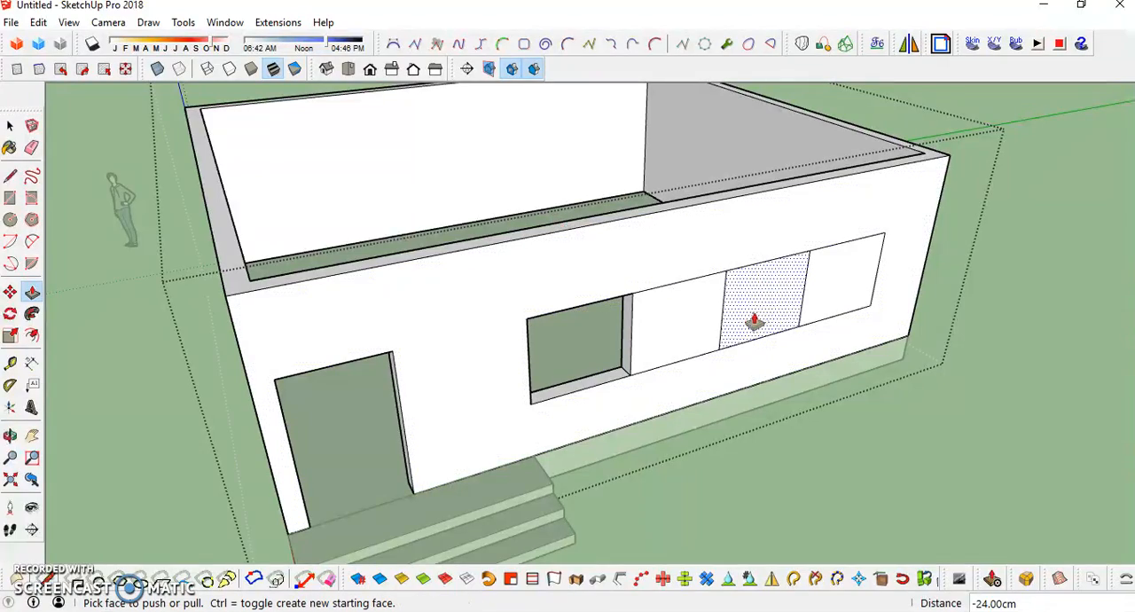
- Cut the third window pane through the wall by repeating the same 24 cm push
middle_click_drag(627, 379, 544, 367)
scroll(544, 366, "up", 3)
scroll(543, 373, "down", 4)
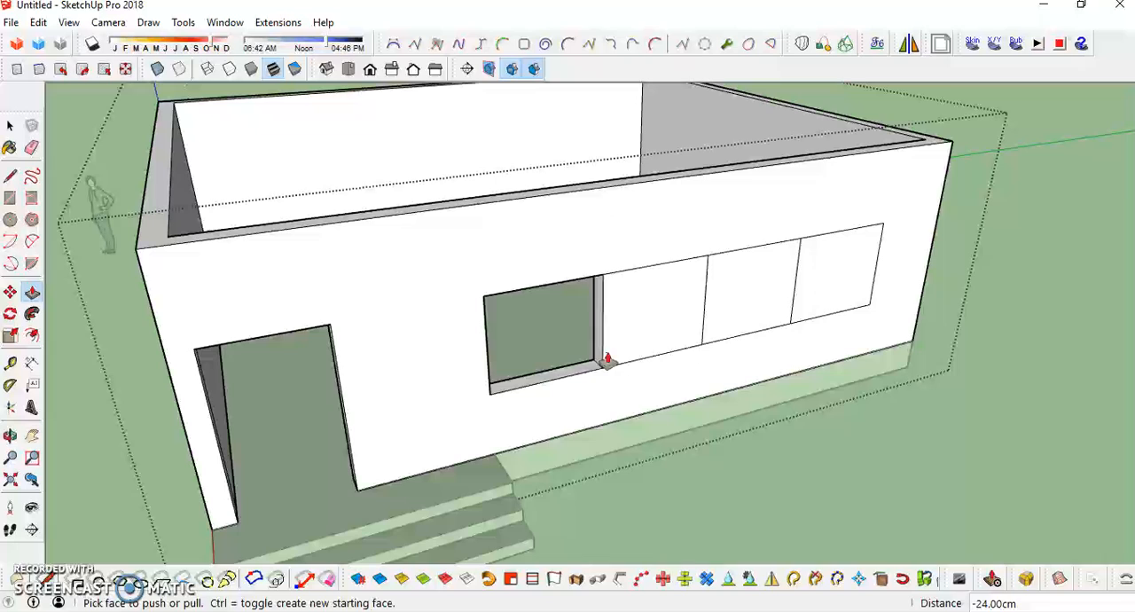
double_click(756, 308)
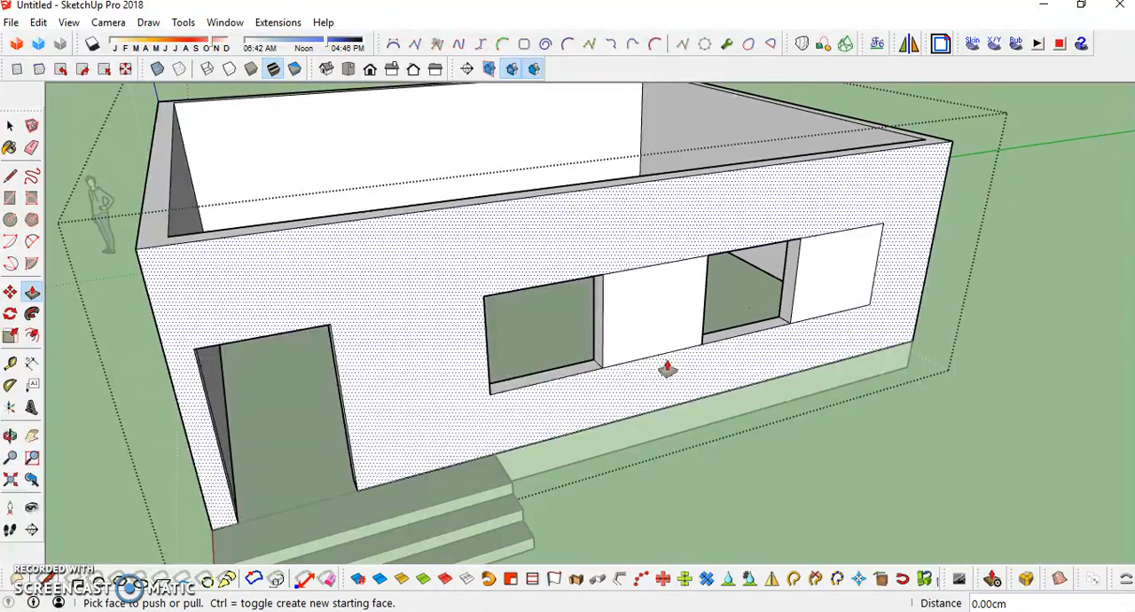
- Push the second and fourth window panes slightly into the wall by the same amount and leave the wall group
middle_click_drag(875, 296, 675, 387)
scroll(675, 387, "up", 4)
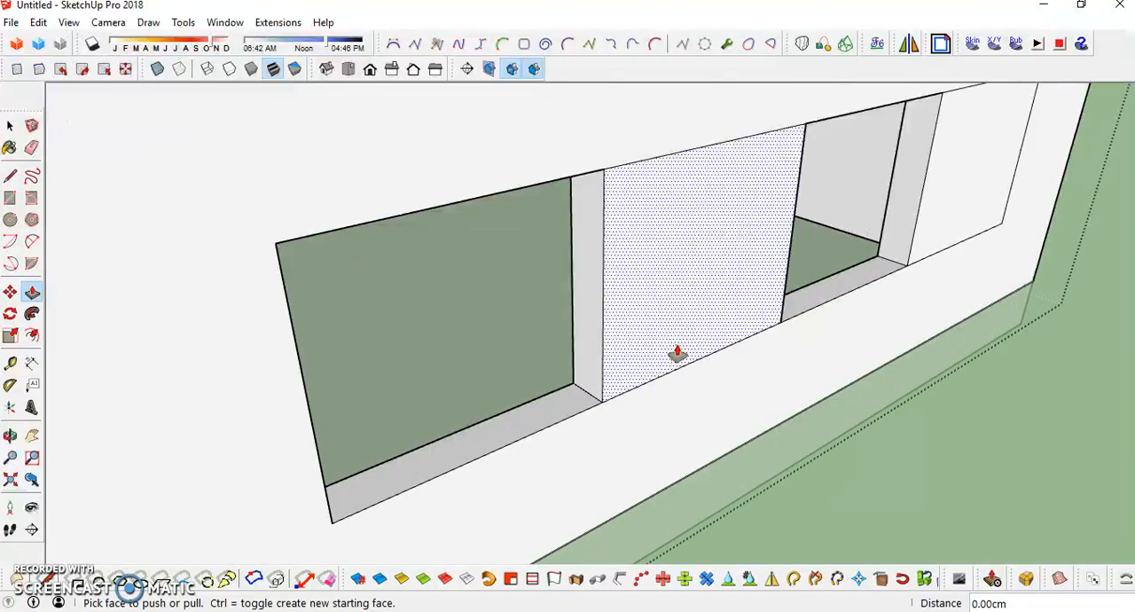
left_click_drag(677, 353, 667, 357)
double_click(941, 234)
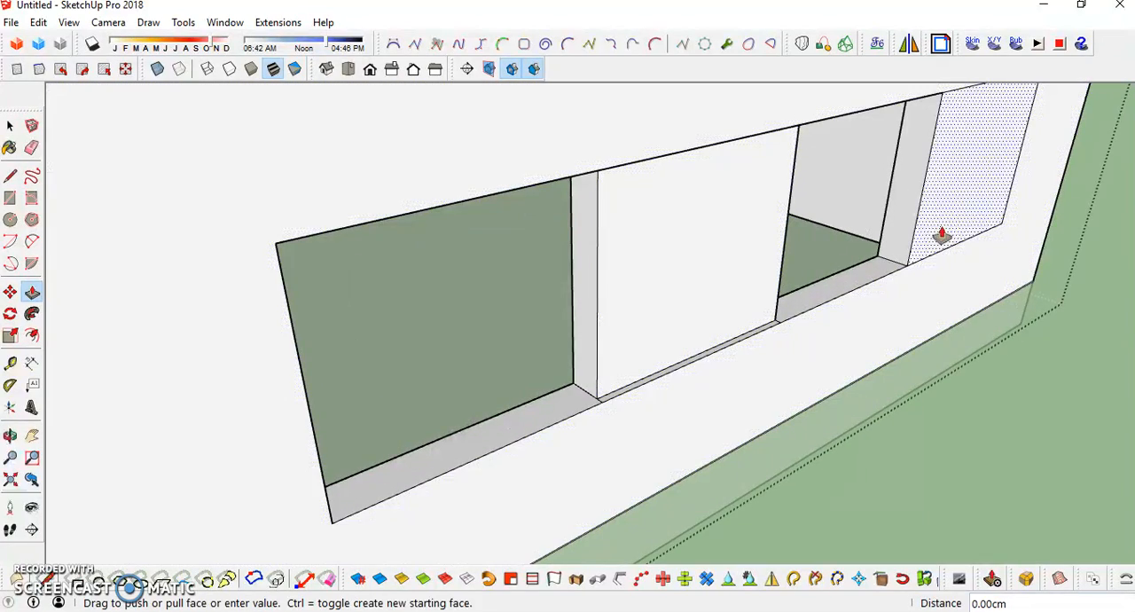
scroll(681, 333, "down", 3)
scroll(701, 334, "down", 5)
middle_click_drag(704, 332, 692, 398)
key("space")
key("Escape")
scroll(572, 385, "up", 5)
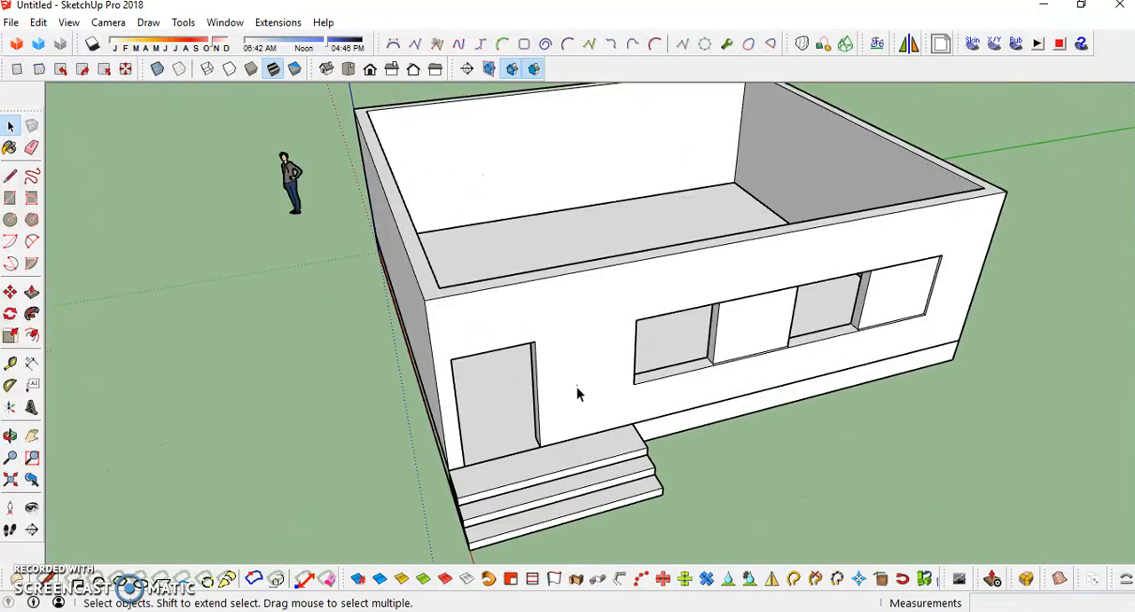
scroll(576, 393, "down", 3)
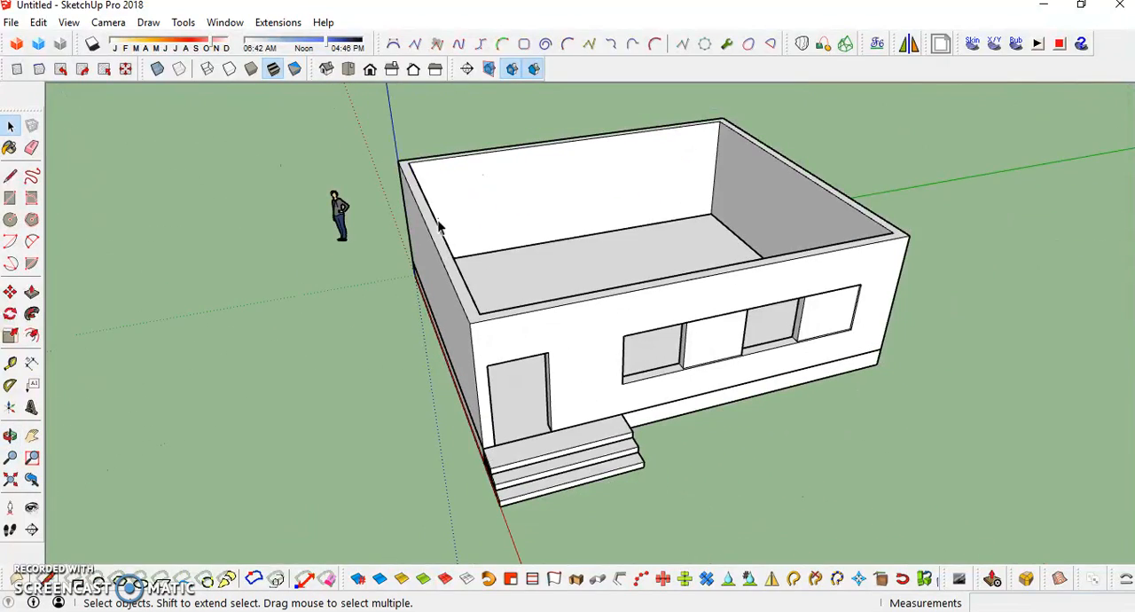
- Draw a roof rectangle of about 827 × 967 cm across the wall tops between opposite outer corners
key("r")
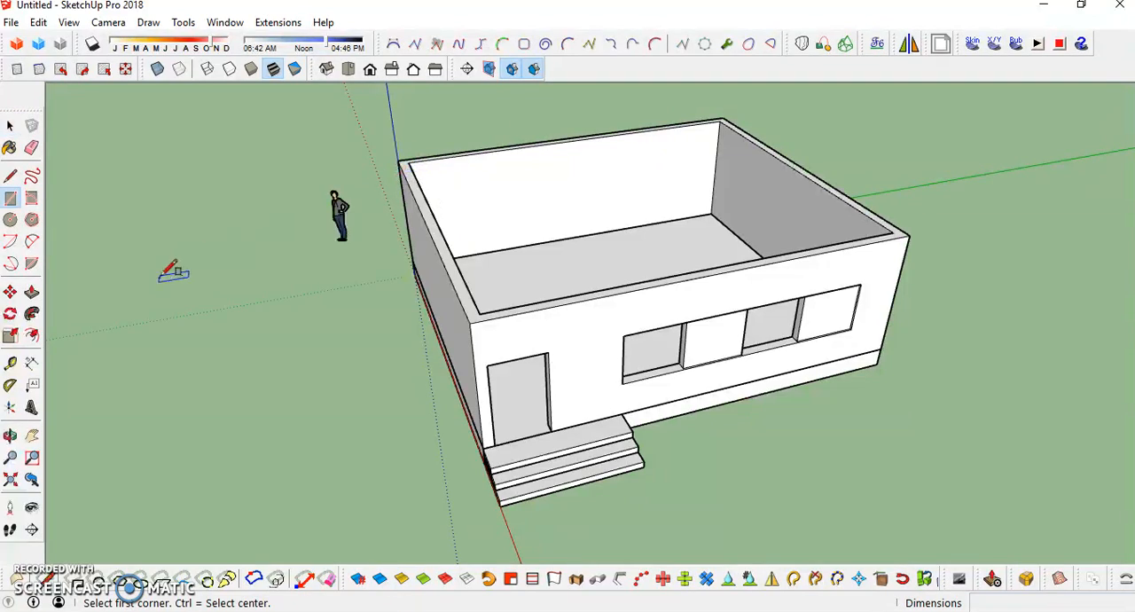
middle_click_drag(388, 298, 385, 203)
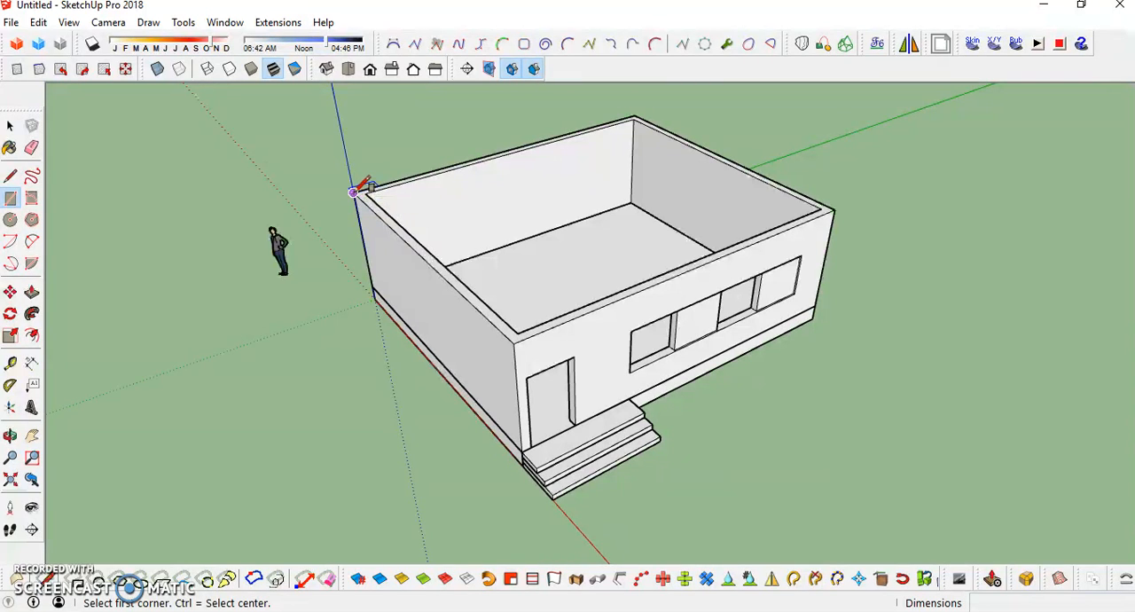
scroll(355, 197, "up", 2)
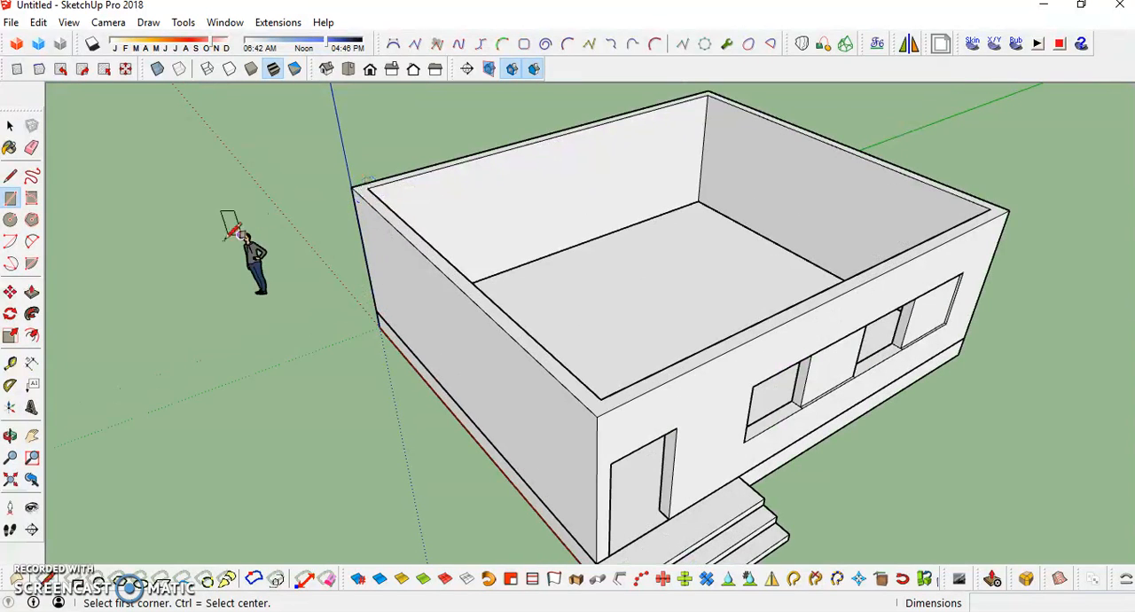
left_click(11, 201)
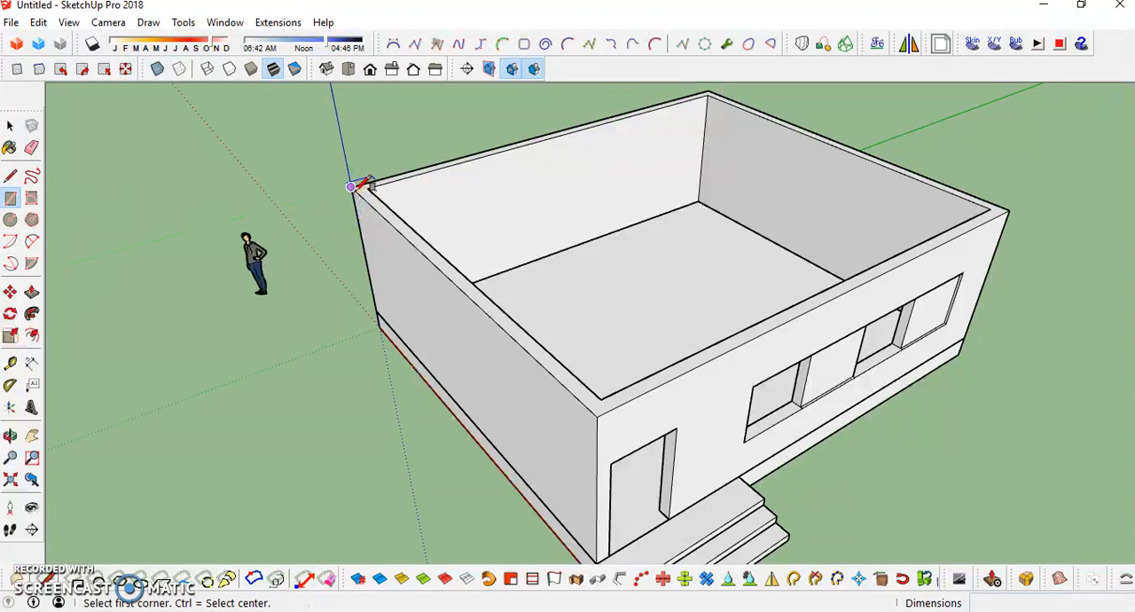
left_click(350, 187)
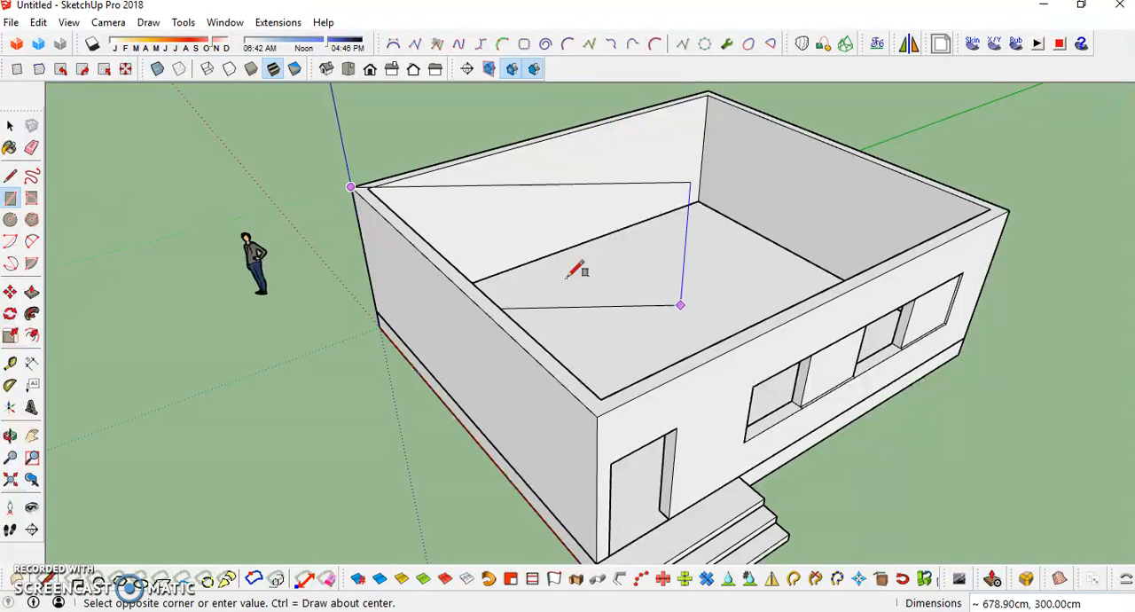
left_click(1012, 209)
- Extrude the roof face upward by 20 cm to form a roof slab
middle_click_drag(675, 309, 615, 241)
key("space")
left_click(617, 243)
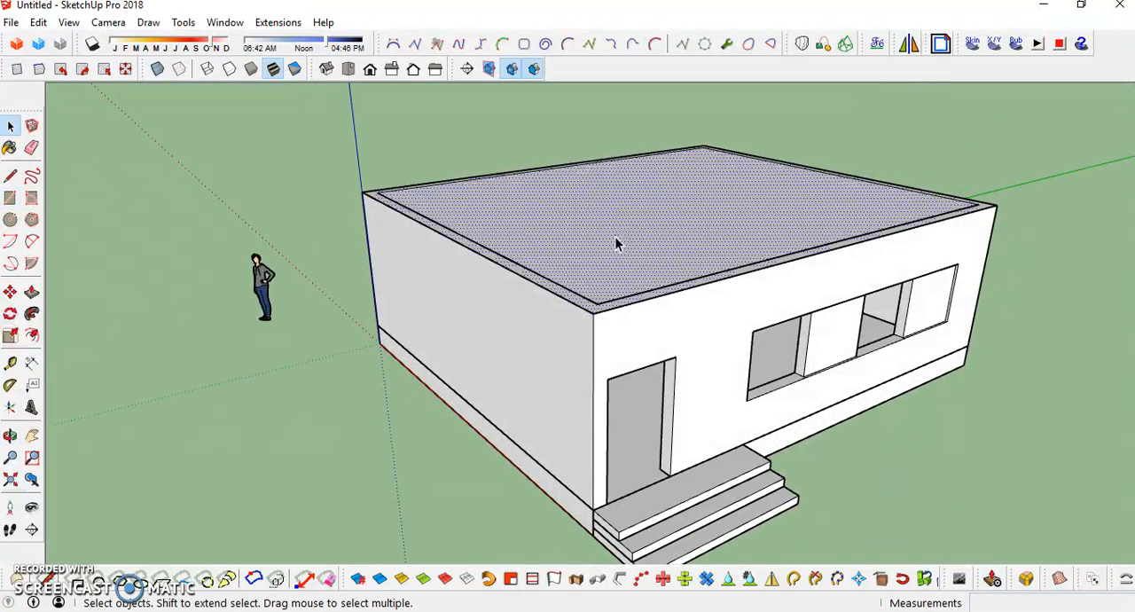
mouse_move(626, 282)
middle_mouse_down()
mouse_move(616, 269)
mouse_move(637, 265)
middle_mouse_up()
key("p")
left_click(636, 266)
left_click(635, 268)
type("20")
key("Return")
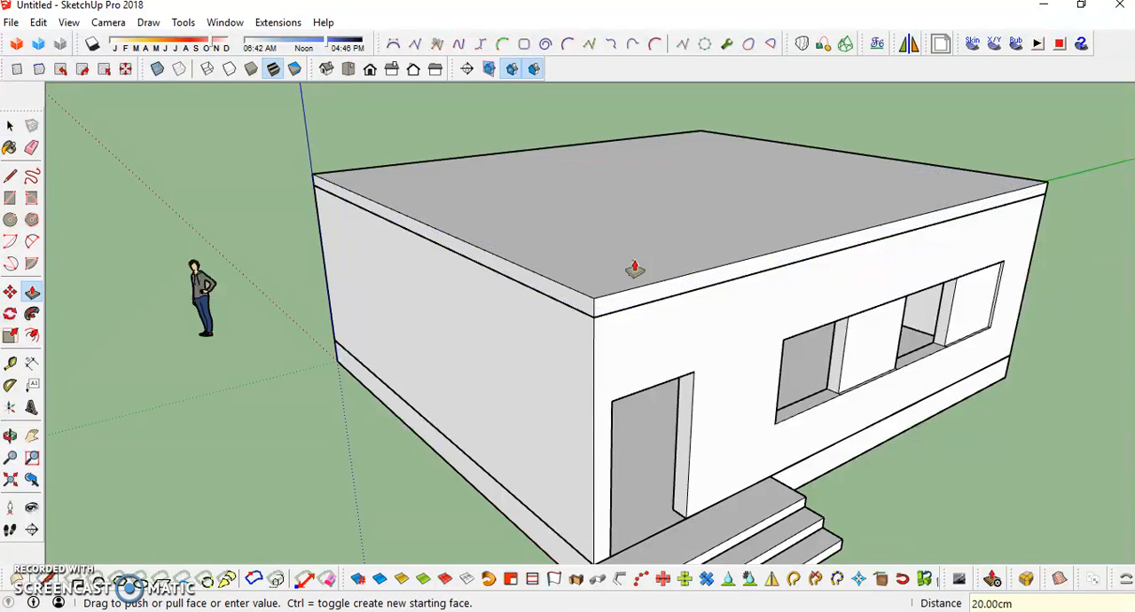
- Select the entire roof slab and make it a group
middle_click_drag(588, 254, 613, 263)
key("space")
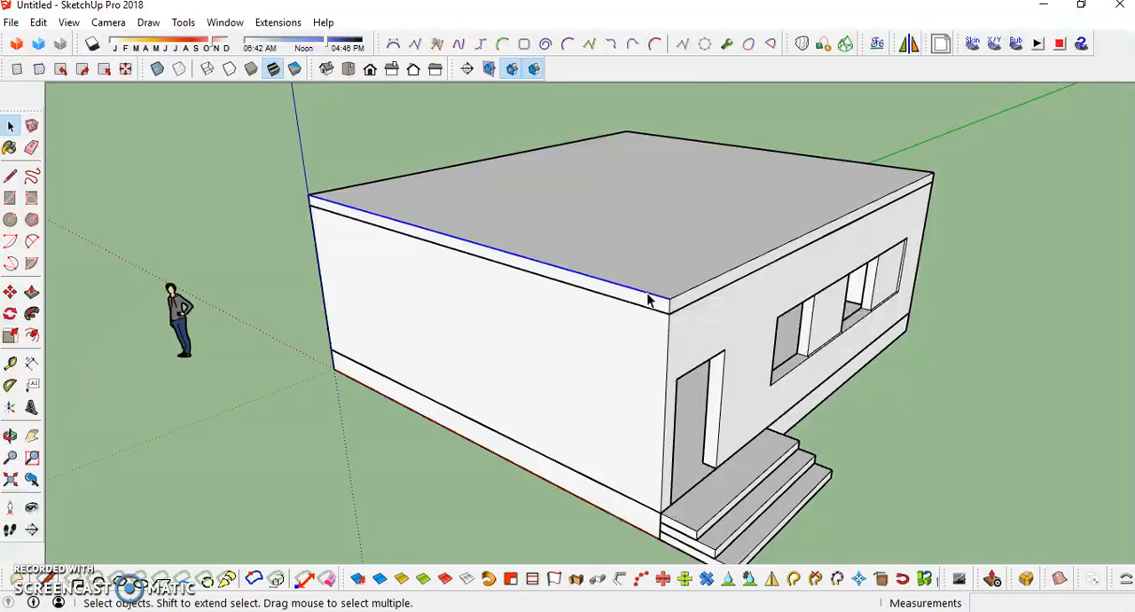
double_click(648, 299)
double_click(650, 301)
right_click(650, 301)
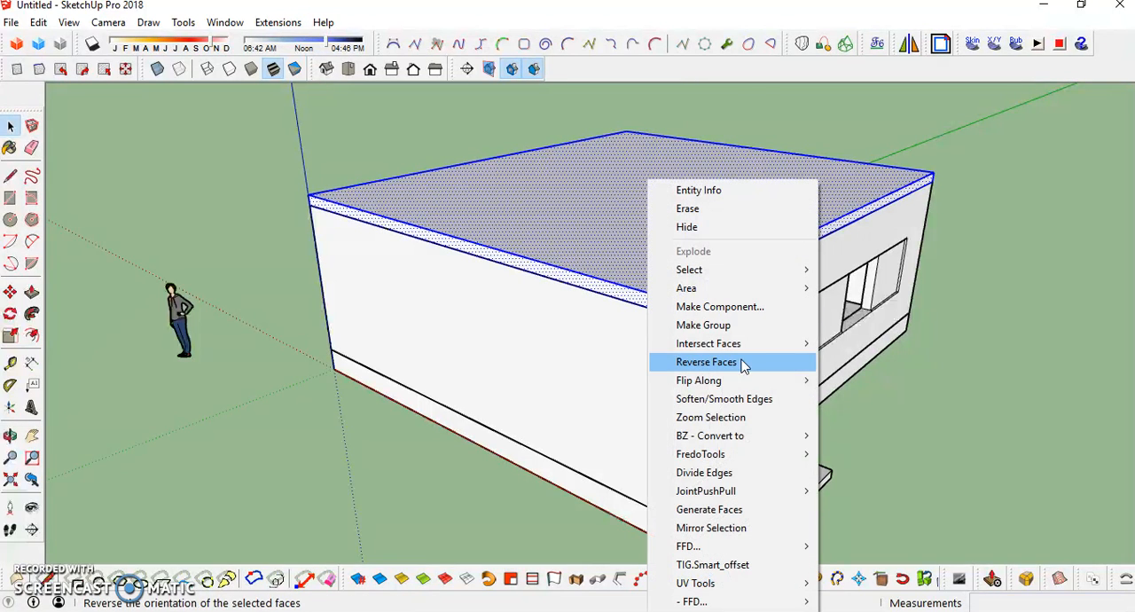
left_click(704, 324)
middle_click_drag(616, 246, 643, 322)
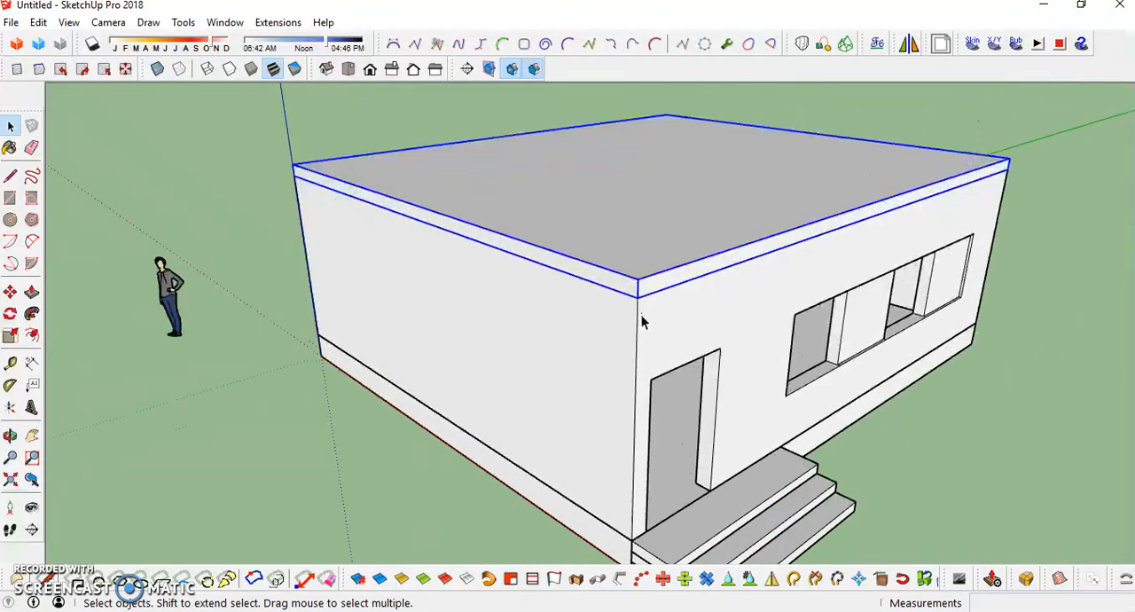
key("m")
left_click(637, 299)
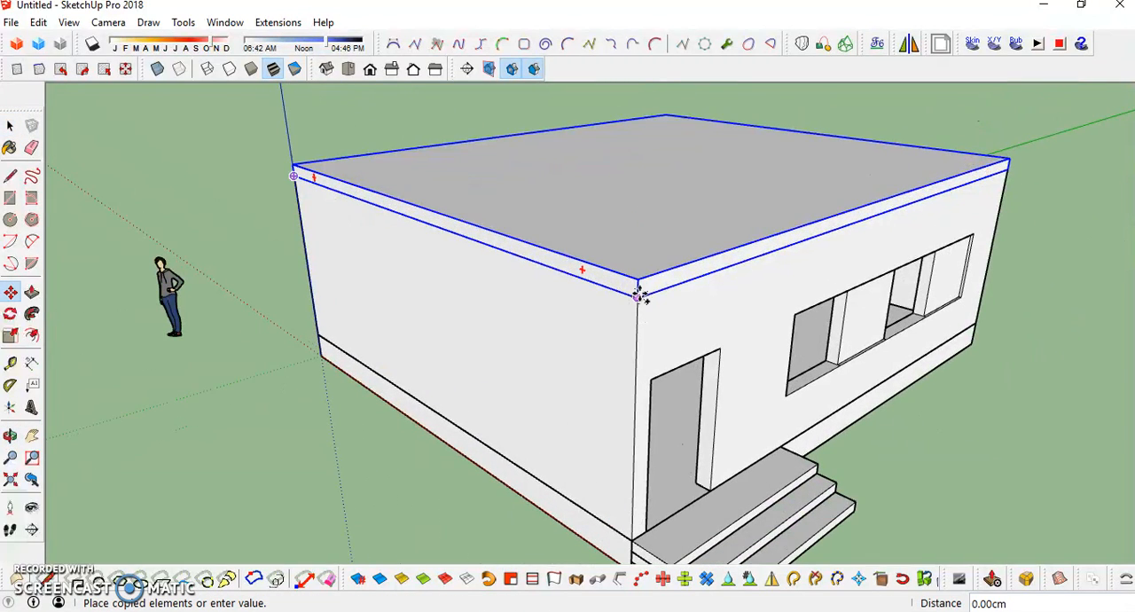
key("ctrl")
key("Escape")
scroll(612, 285, "down", 3)
middle_click_drag(609, 292, 591, 349)
key("space")
scroll(591, 350, "down", 4)
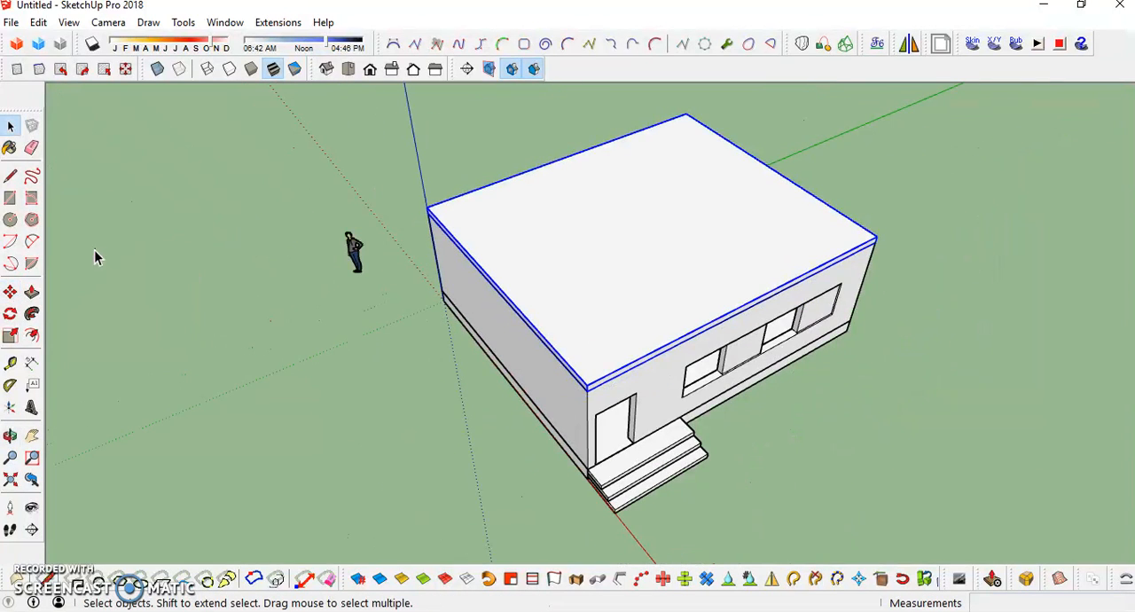
- Draw a rectangle of about 827 × 967 cm over the roof slab's top between opposite corners
left_click(10, 198)
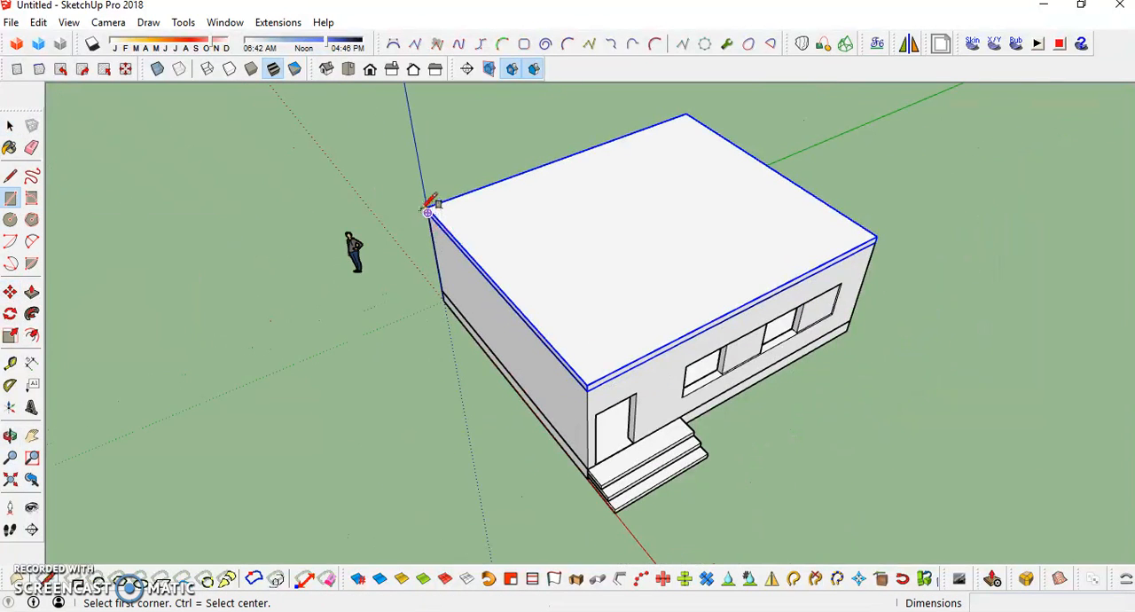
scroll(426, 207, "up", 5)
mouse_move(524, 203)
middle_mouse_down()
mouse_move(684, 185)
mouse_move(507, 185)
middle_mouse_up()
left_click(500, 197)
scroll(480, 300, "down", 5)
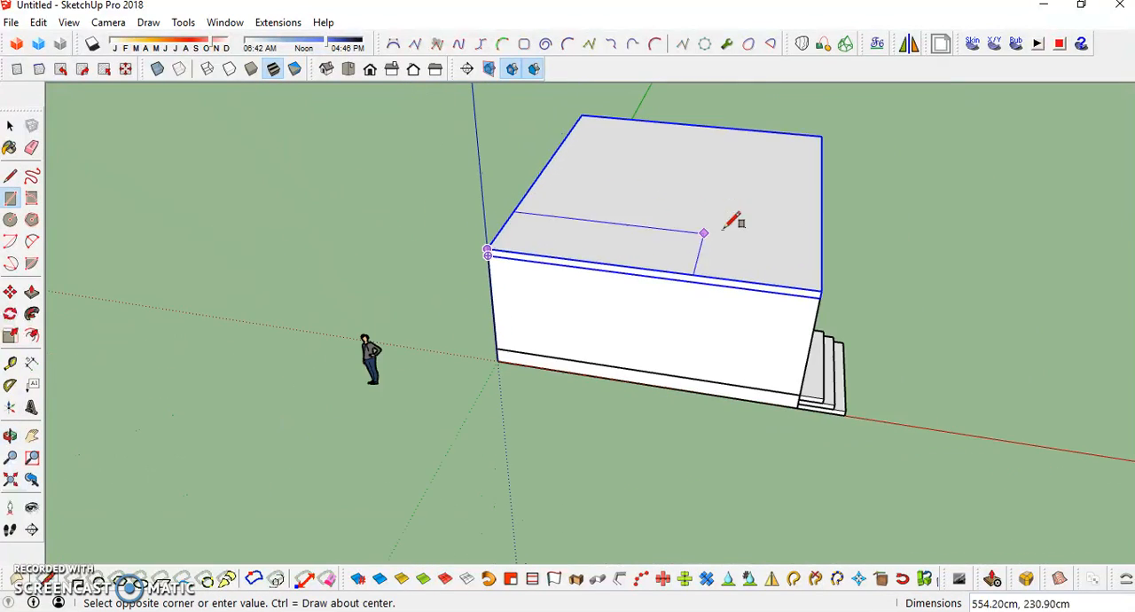
middle_click_drag(741, 215, 449, 255)
scroll(878, 303, "up", 2)
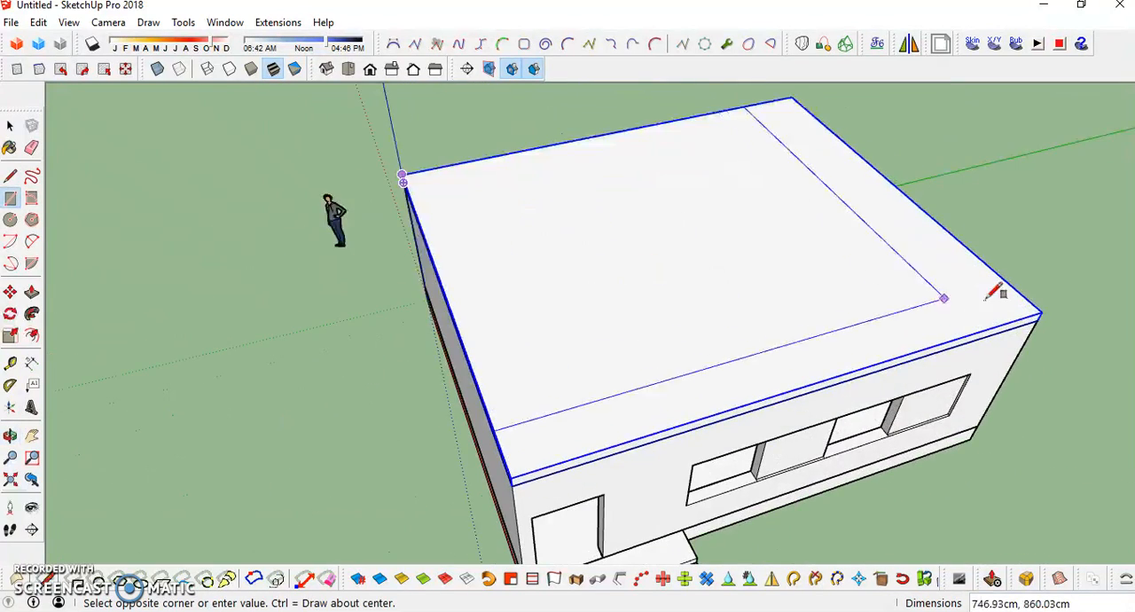
left_click(1043, 310)
- Offset the new roof face's outline inward by 10 cm
middle_click_drag(578, 329, 820, 278)
key("space")
left_click(658, 284)
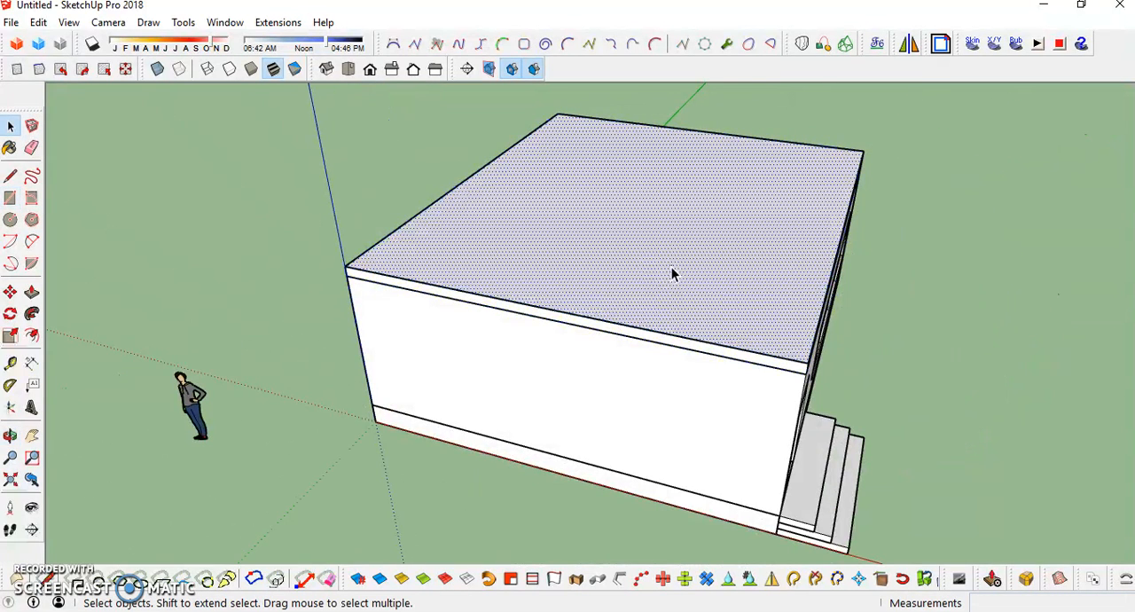
left_click(601, 395)
left_click(602, 260)
middle_click_drag(604, 258, 632, 300)
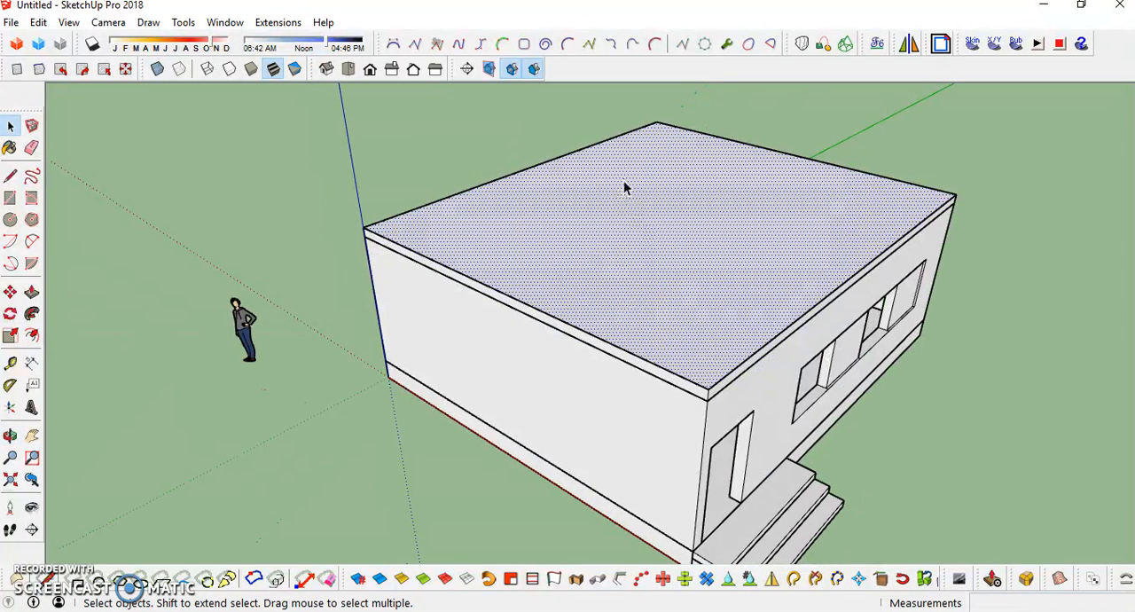
middle_click_drag(543, 263, 642, 289)
scroll(638, 282, "up", 2)
scroll(619, 293, "up", 2)
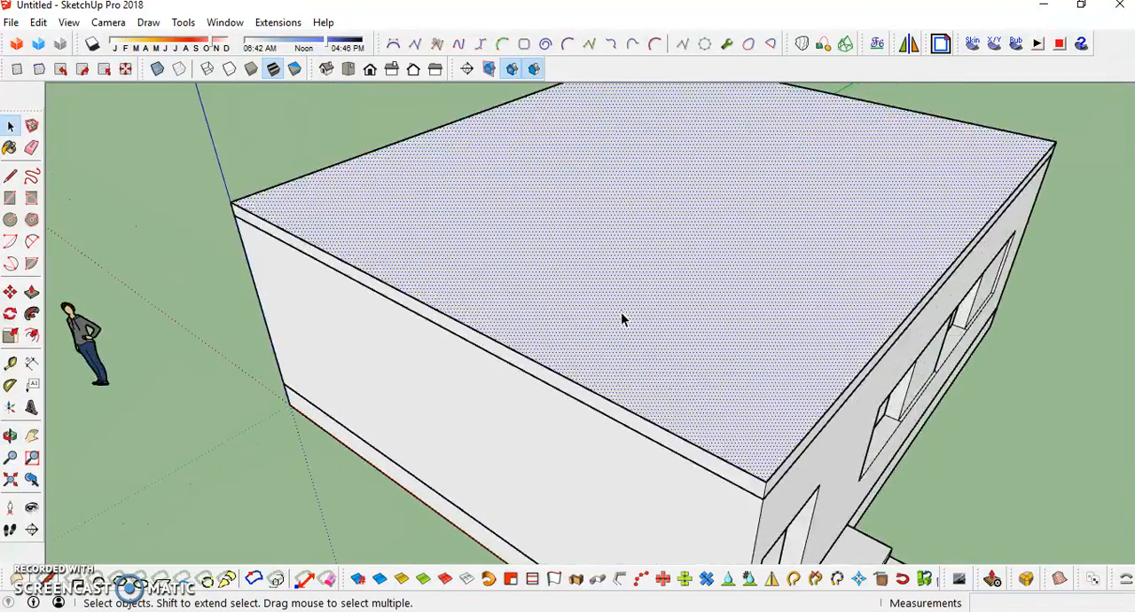
key("t")
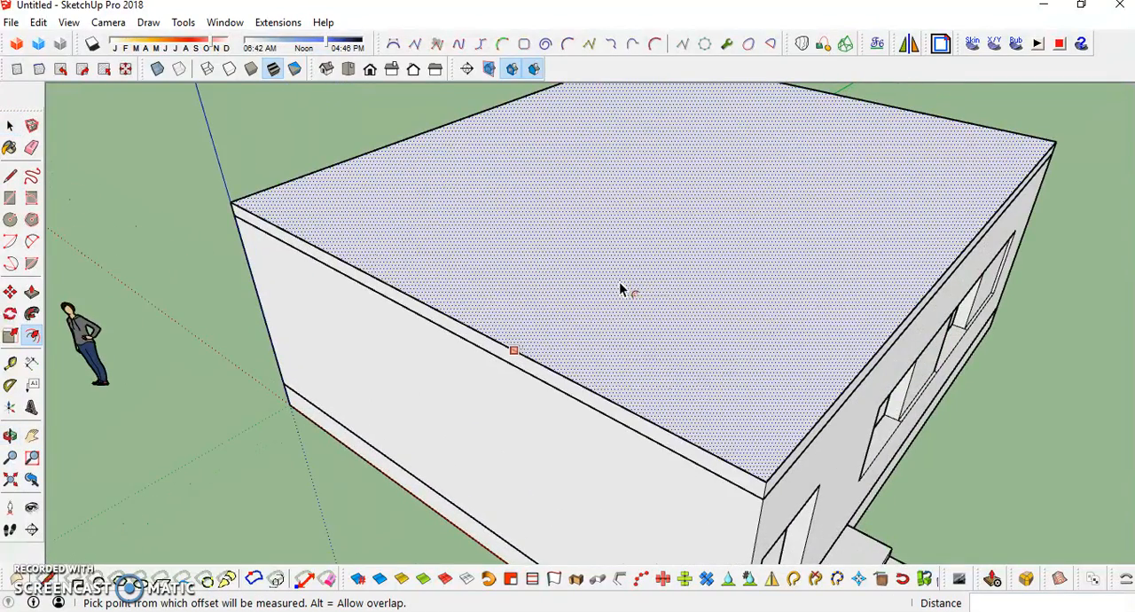
left_click(621, 288)
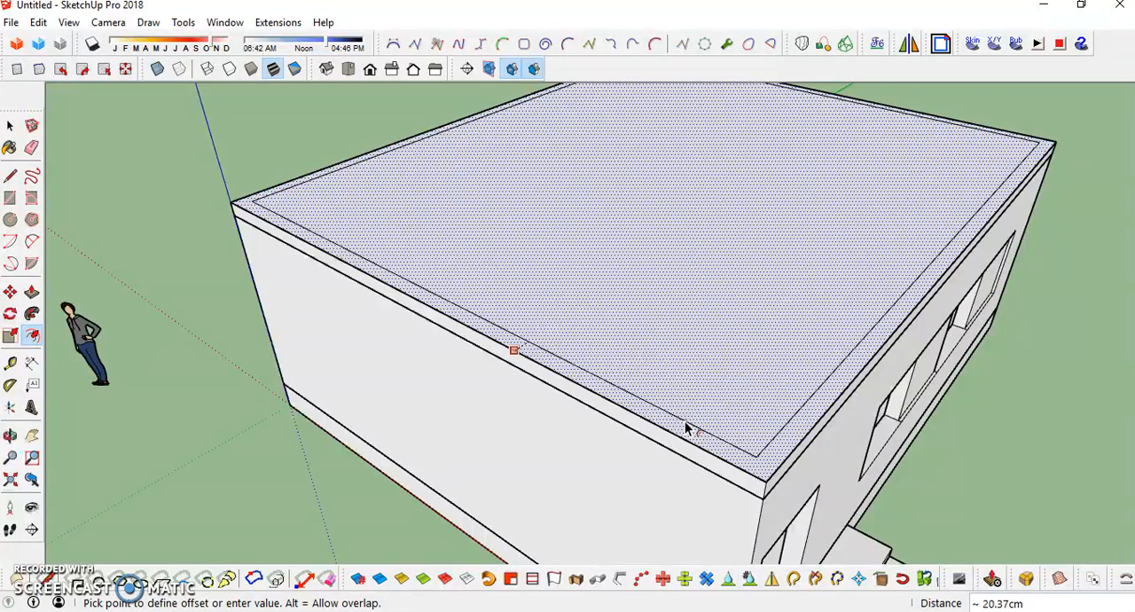
left_click(688, 429)
type("10")
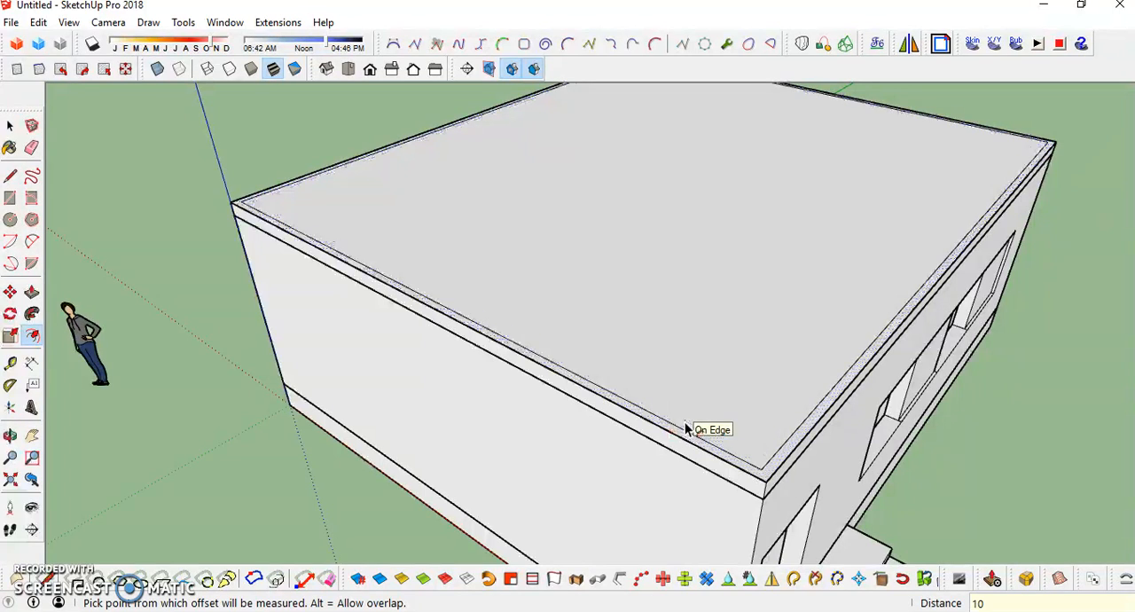
key("Return")
- Try to offset the inner roof face's outline inward by 5 cm
key("space")
left_click(674, 234)
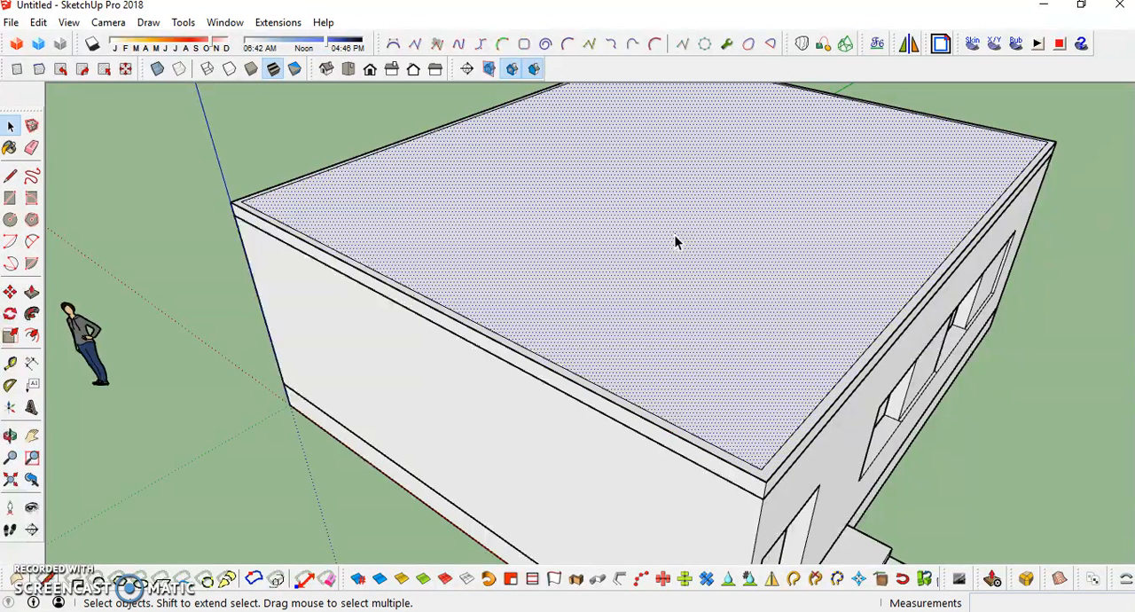
left_click(31, 336)
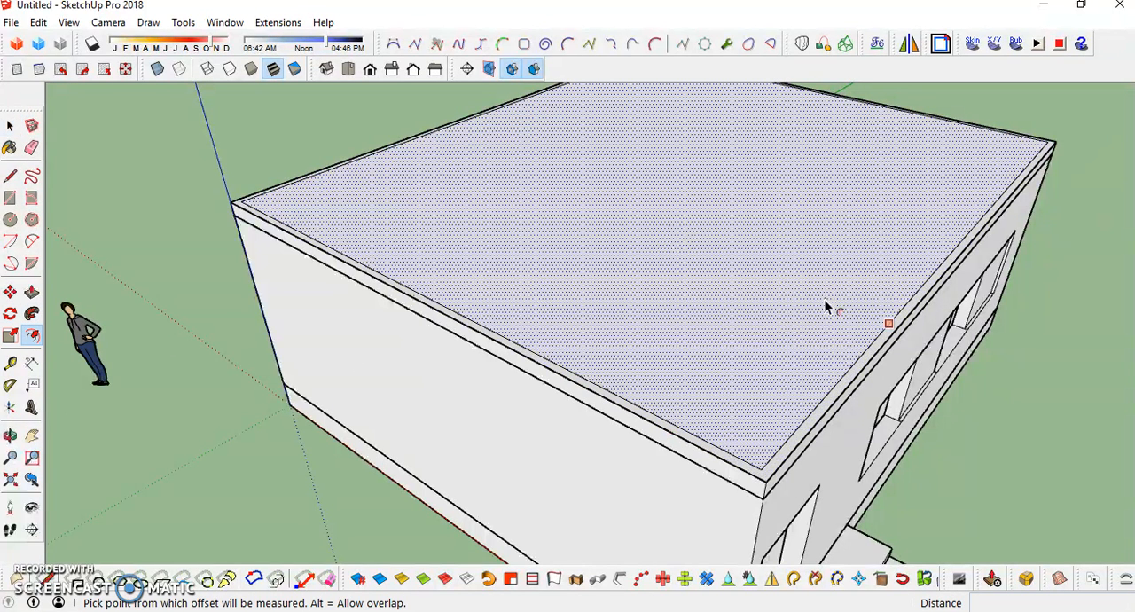
left_click(882, 330)
left_click(772, 417)
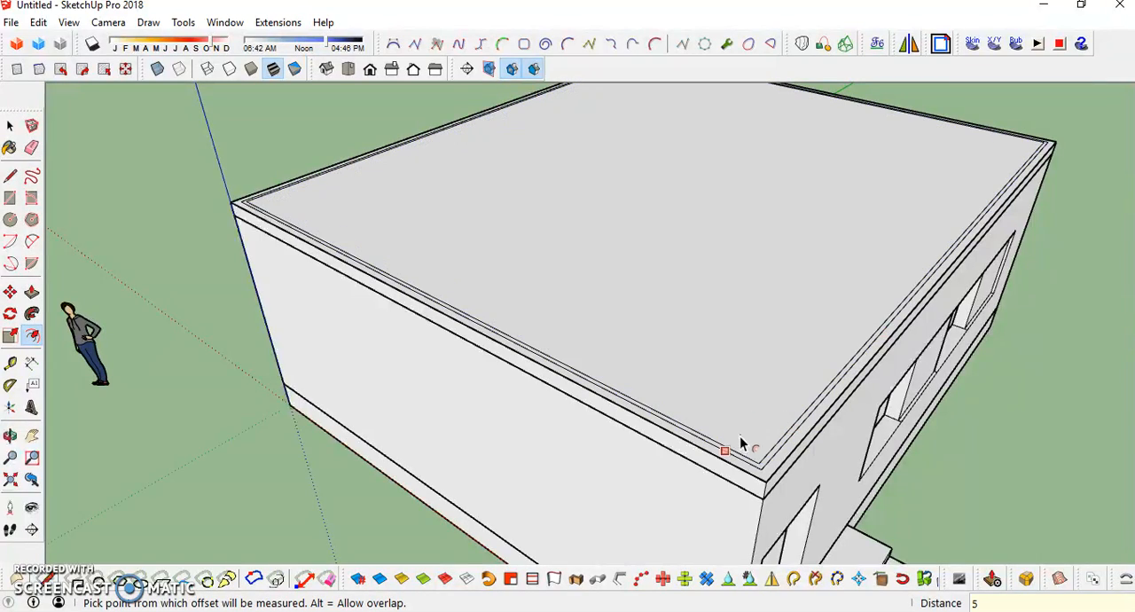
- Offset the inner roof face's outline inward by 20 cm and leave the Offset tool
left_click(724, 384)
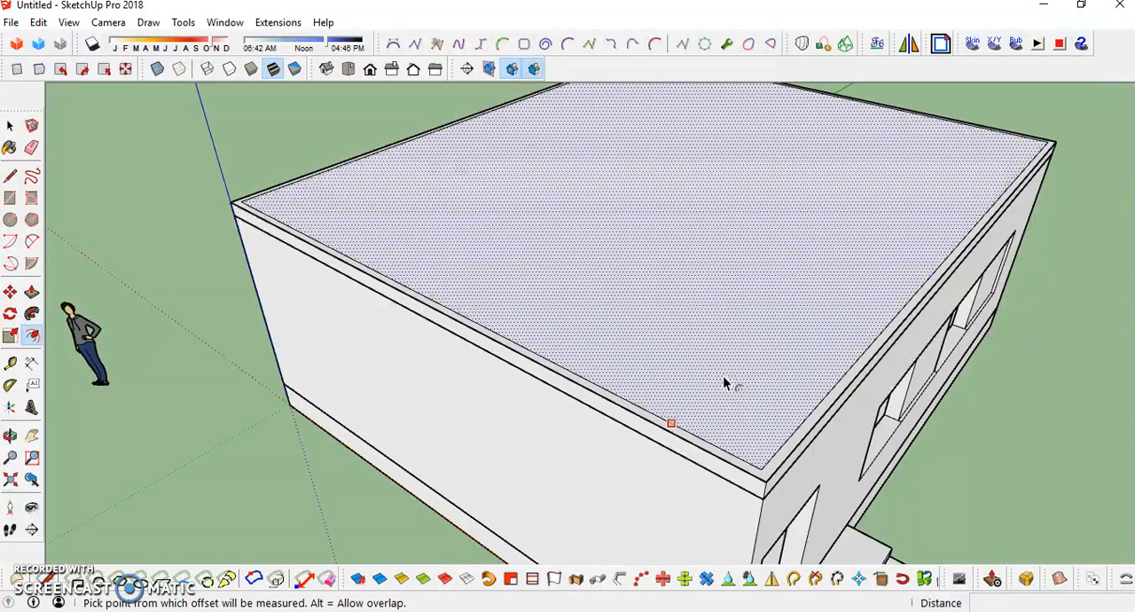
left_click(761, 443)
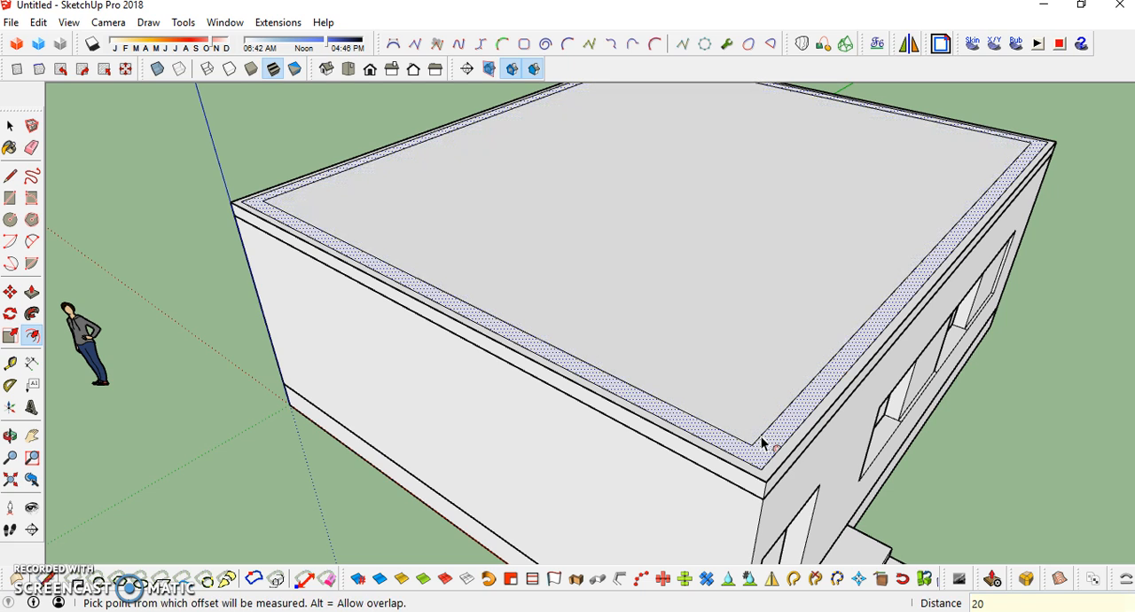
middle_click_drag(743, 431, 781, 380)
key("space")
- Try to extrude the inner roof border strip upward by about 60 cm, and undo it
left_click(773, 378)
key("p")
left_click(772, 379)
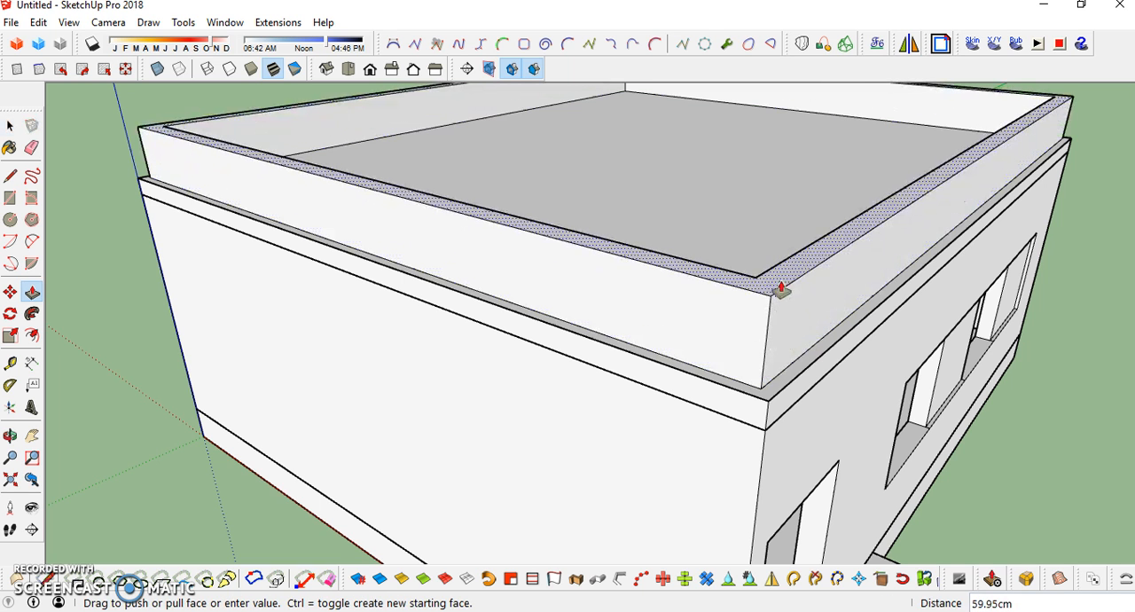
left_click(778, 286)
key("ctrl+z")
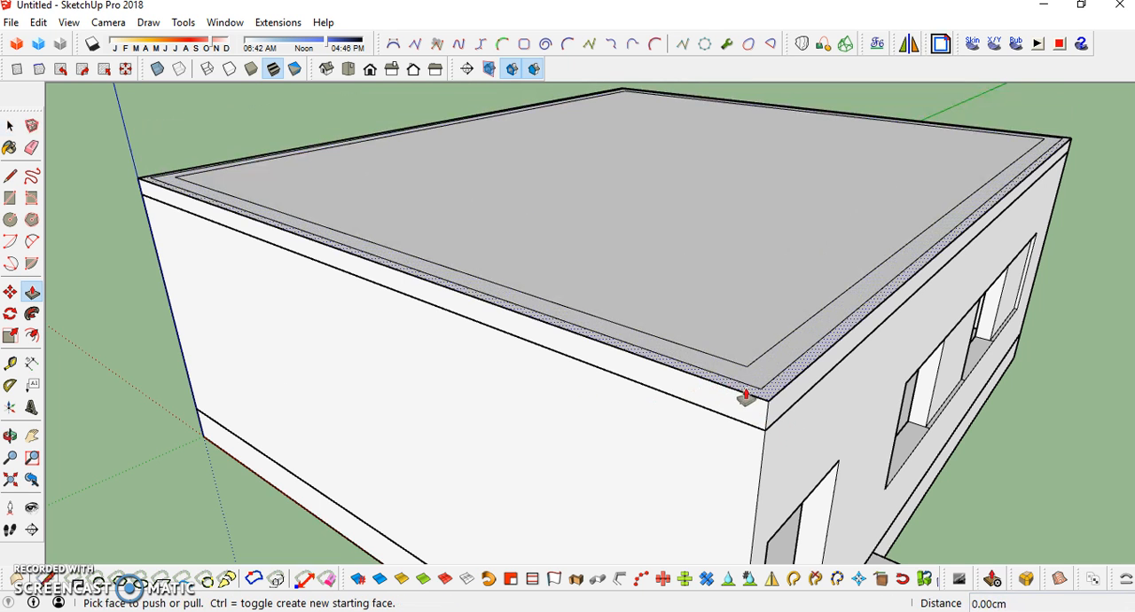
- Extrude the 20 cm wide roof border strip upward by 90 cm to form a parapet
key("space")
left_click(732, 328)
left_click(760, 384)
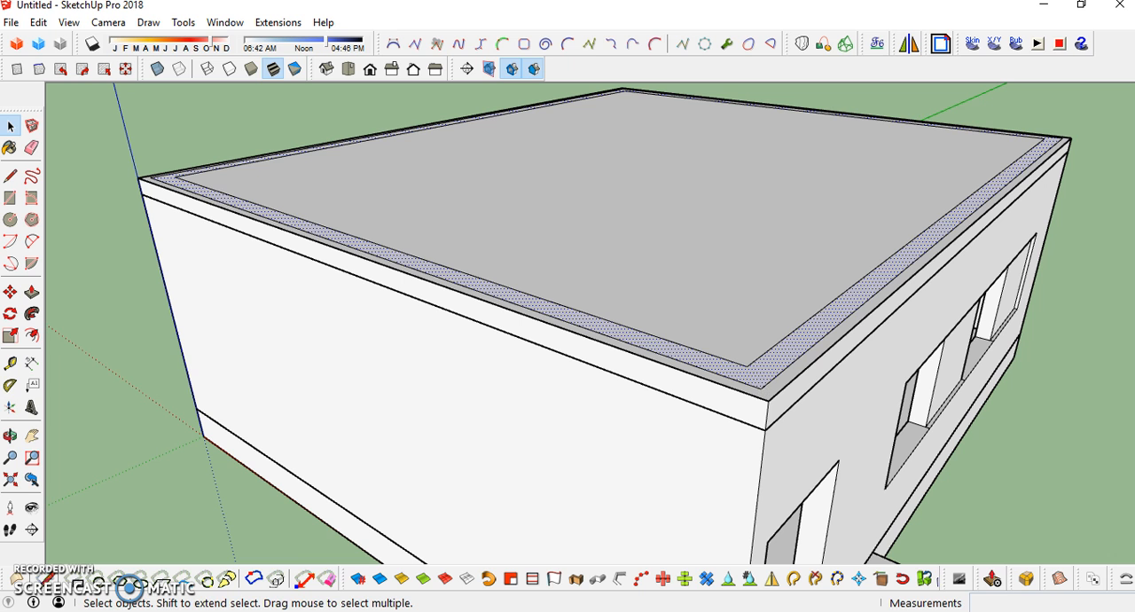
left_click(31, 292)
left_click_drag(761, 382, 776, 302)
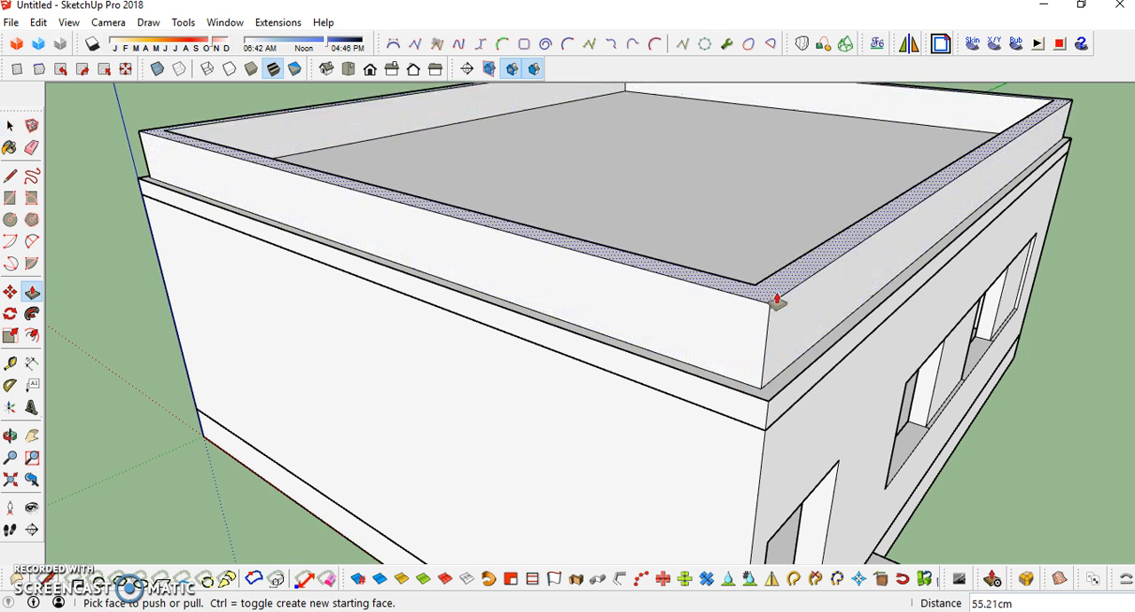
key("Return")
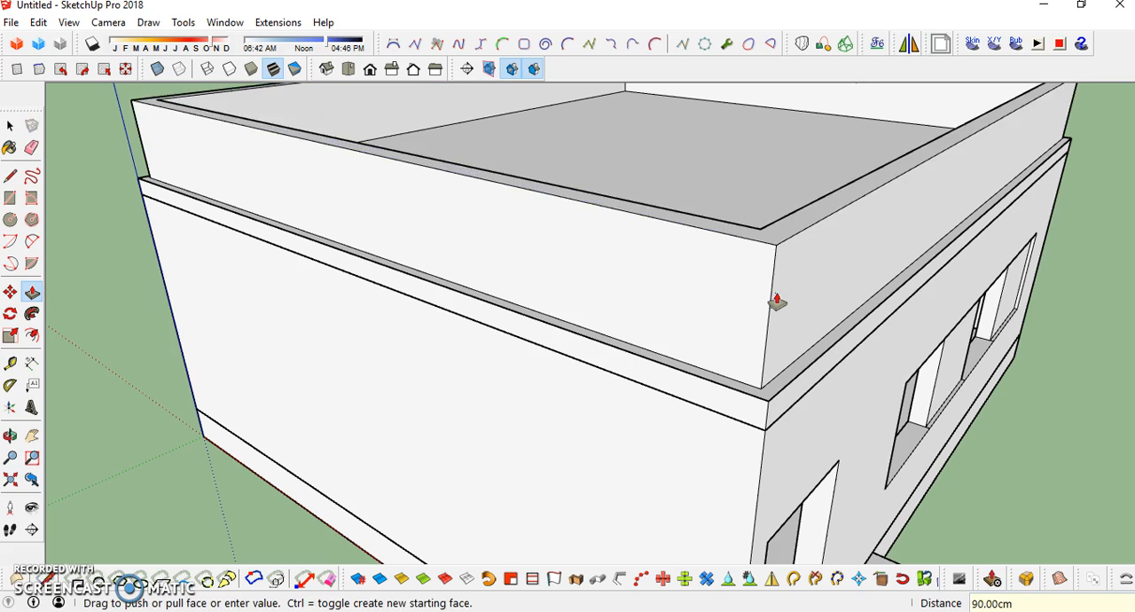
middle_click_drag(670, 342, 573, 331)
key("space")
- Look through the list of available toolbars and close it with the same toolbars enabled
scroll(623, 319, "down", 3)
scroll(683, 325, "down", 2)
middle_click_drag(610, 483, 514, 430)
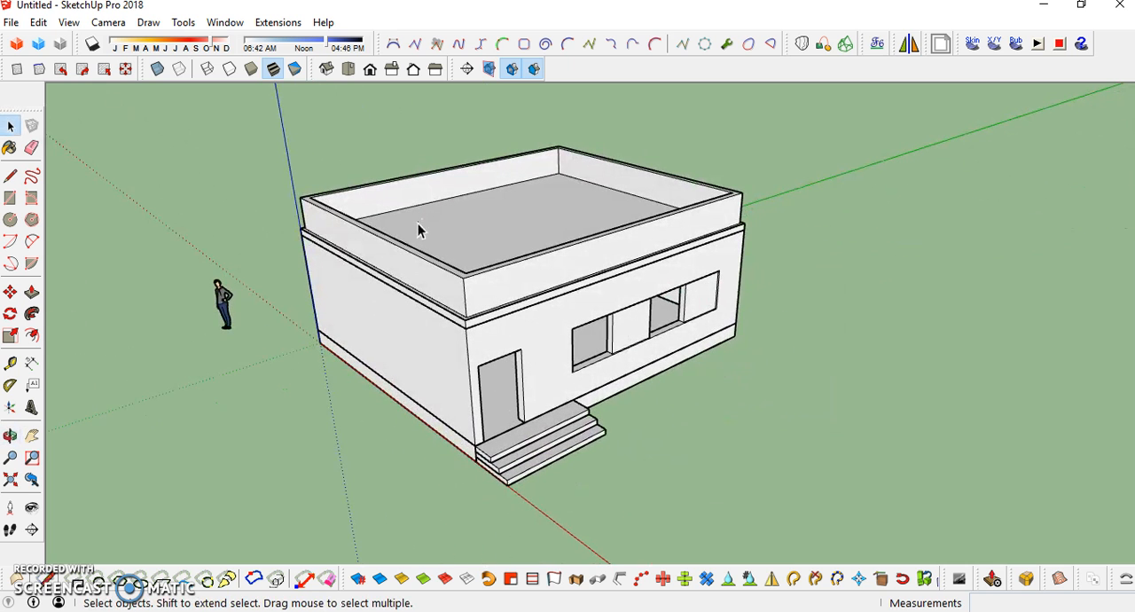
middle_click_drag(544, 282, 418, 248)
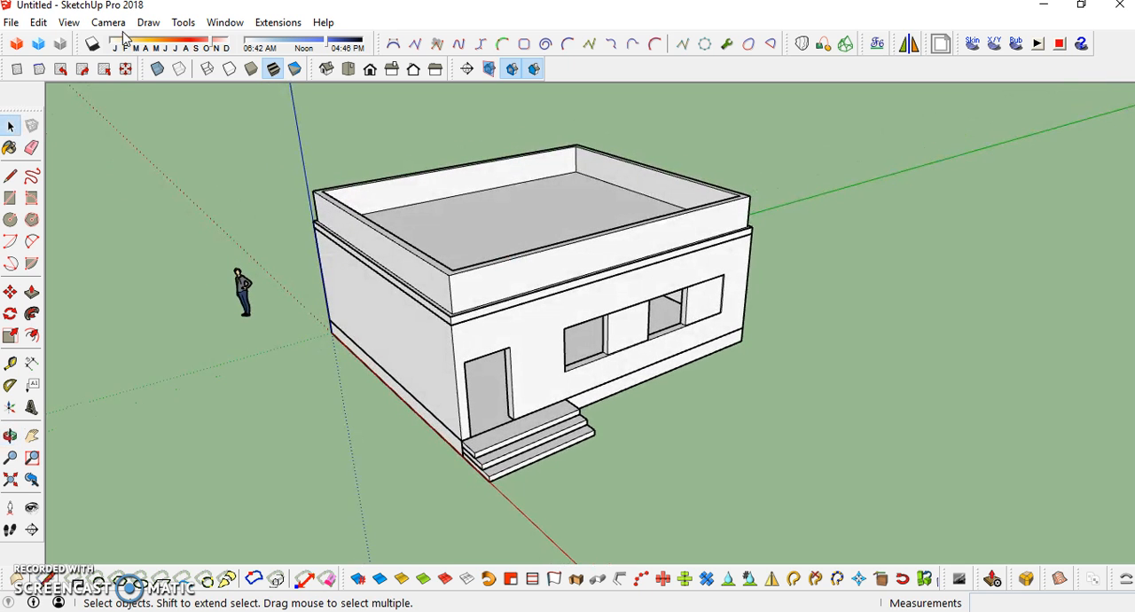
left_click(68, 23)
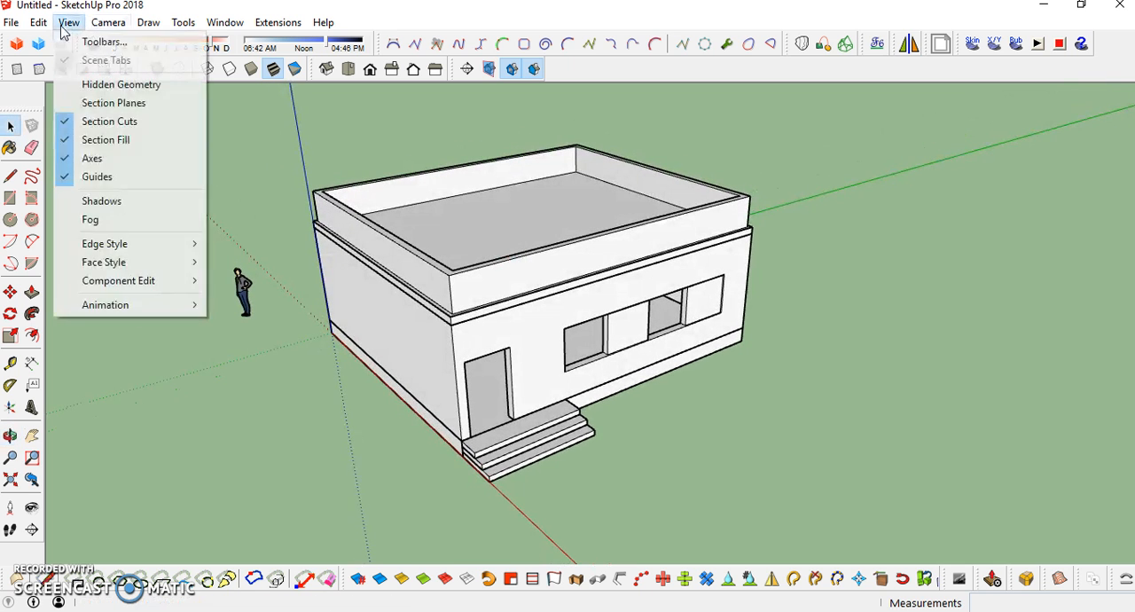
left_click(105, 41)
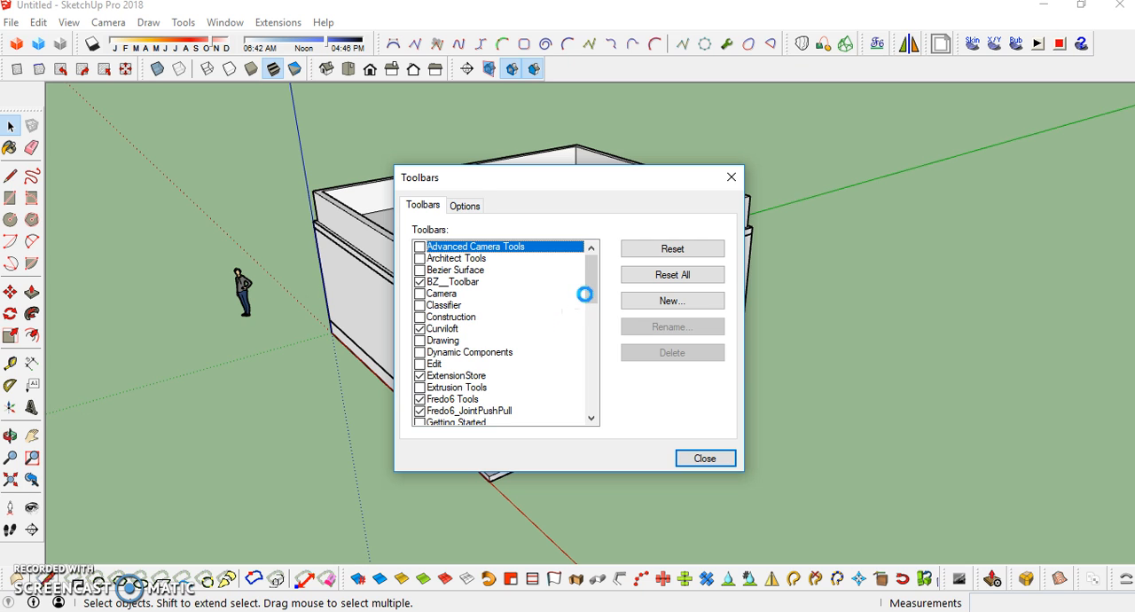
left_click_drag(585, 293, 592, 366)
left_click(421, 352)
left_click(421, 351)
left_click(705, 458)
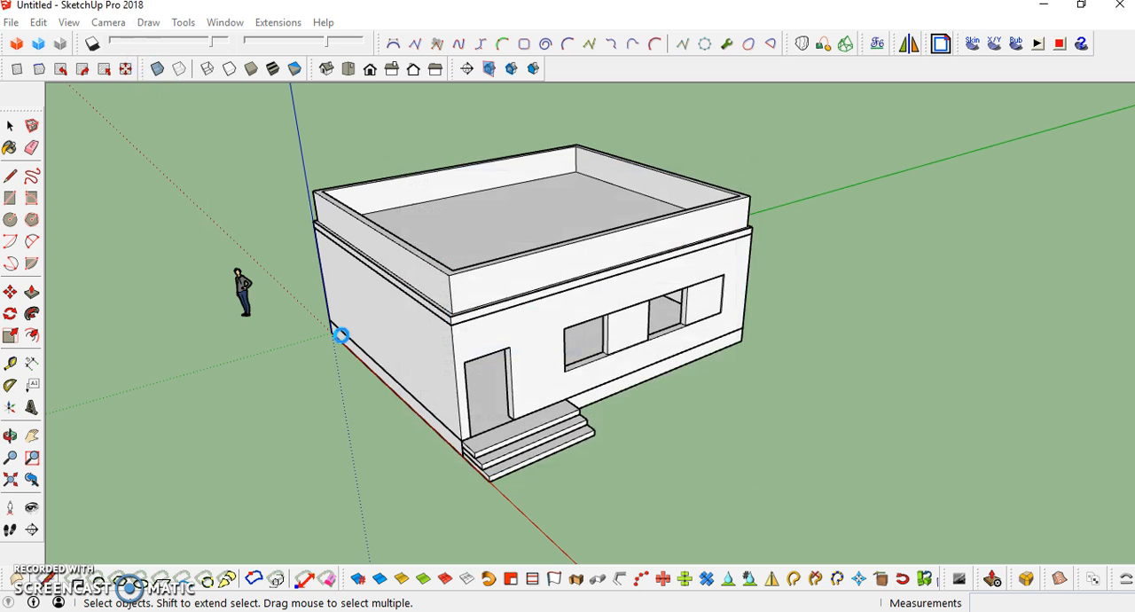
- Turn on shadows and set the sun to a mid-morning time in August
left_click(92, 43)
middle_click_drag(450, 362, 503, 256)
left_click_drag(325, 49, 282, 57)
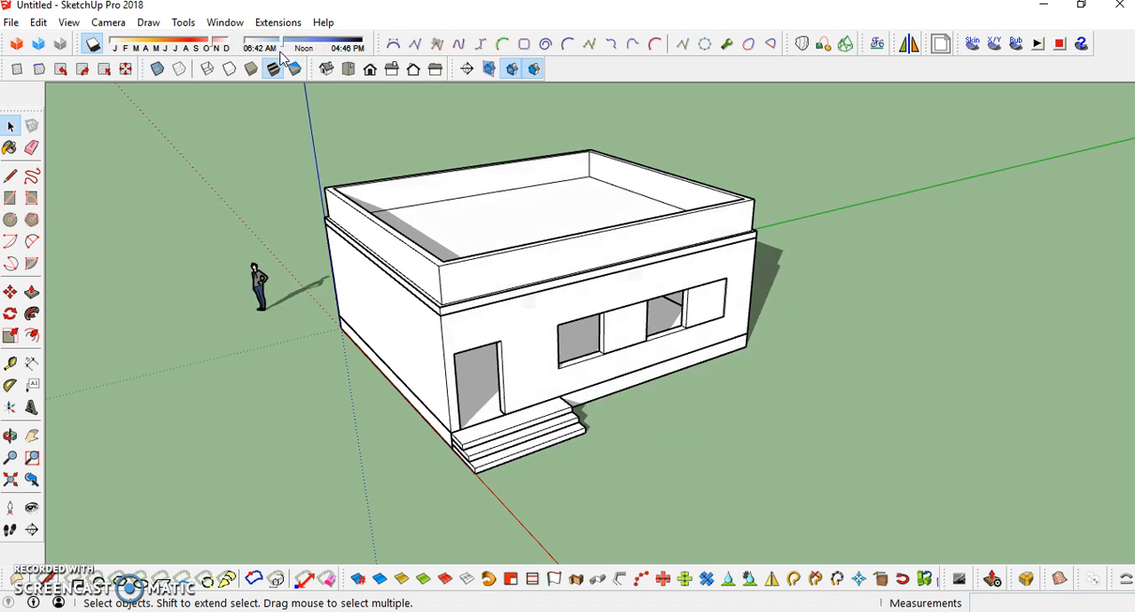
left_click_drag(212, 42, 191, 57)
mouse_move(508, 309)
middle_mouse_down()
mouse_move(847, 274)
mouse_move(507, 305)
middle_mouse_up()
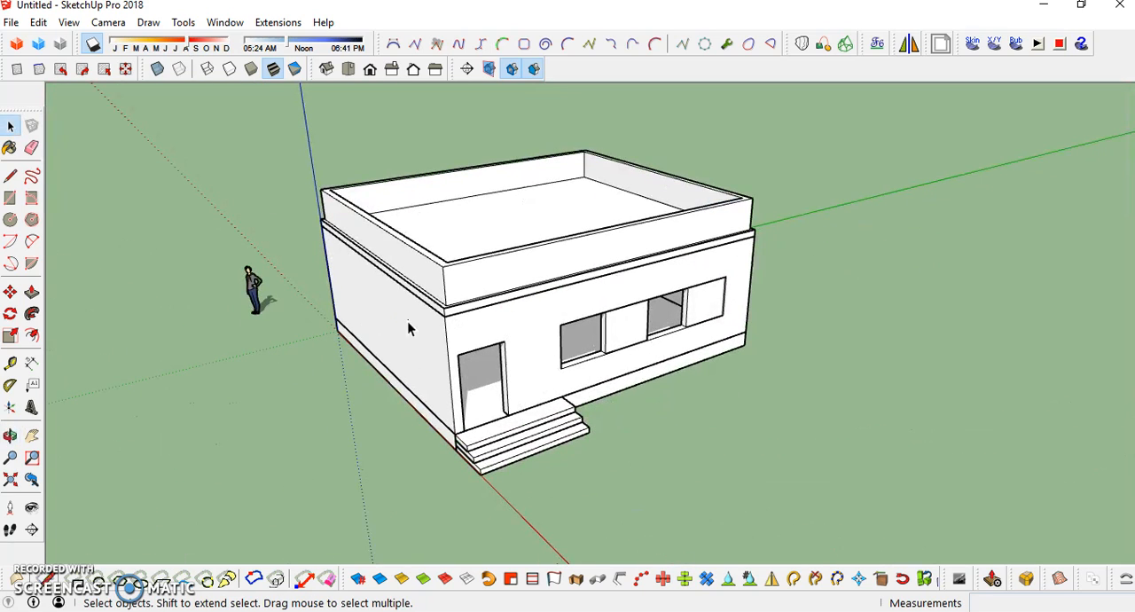
- Move the human figure from beside the building to the top of the entrance steps in the doorway
scroll(325, 325, "up", 3)
left_click(321, 306)
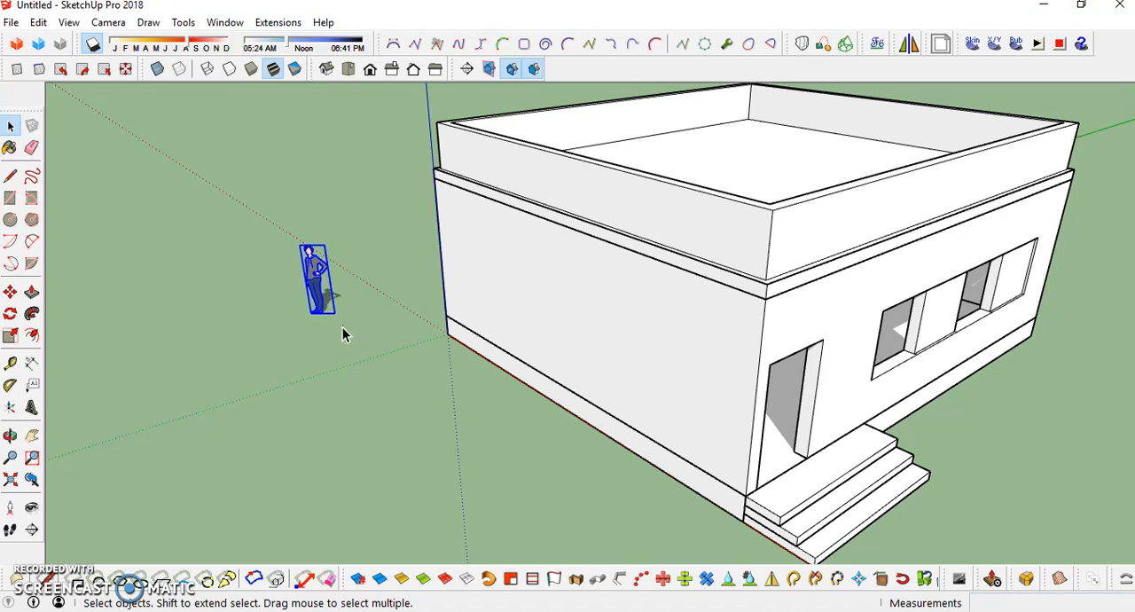
left_click(10, 292)
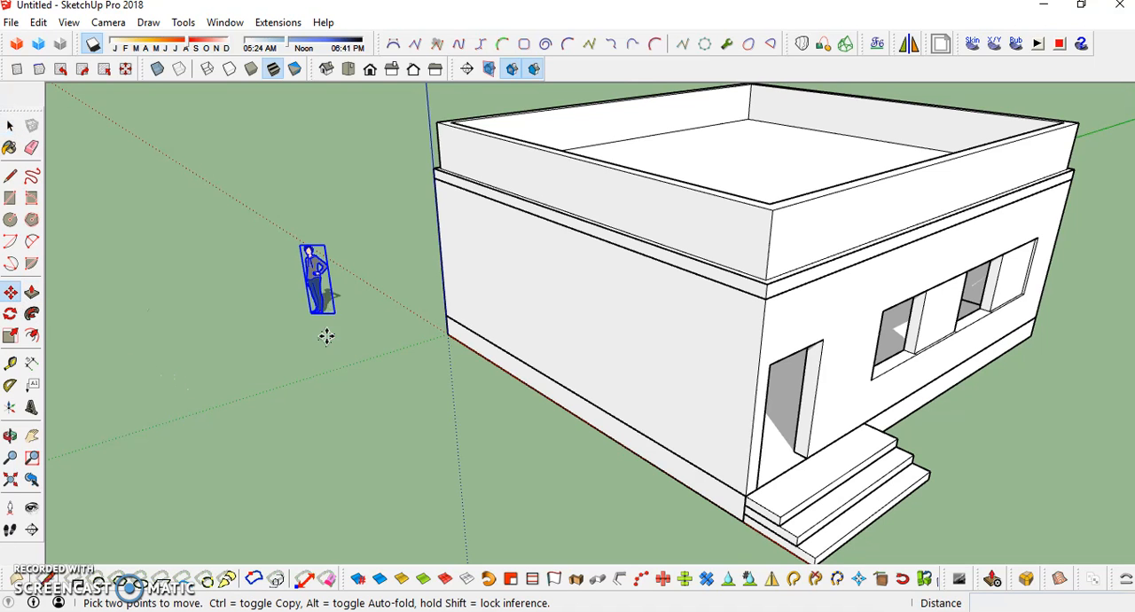
left_click(321, 317)
scroll(781, 461, "up", 4)
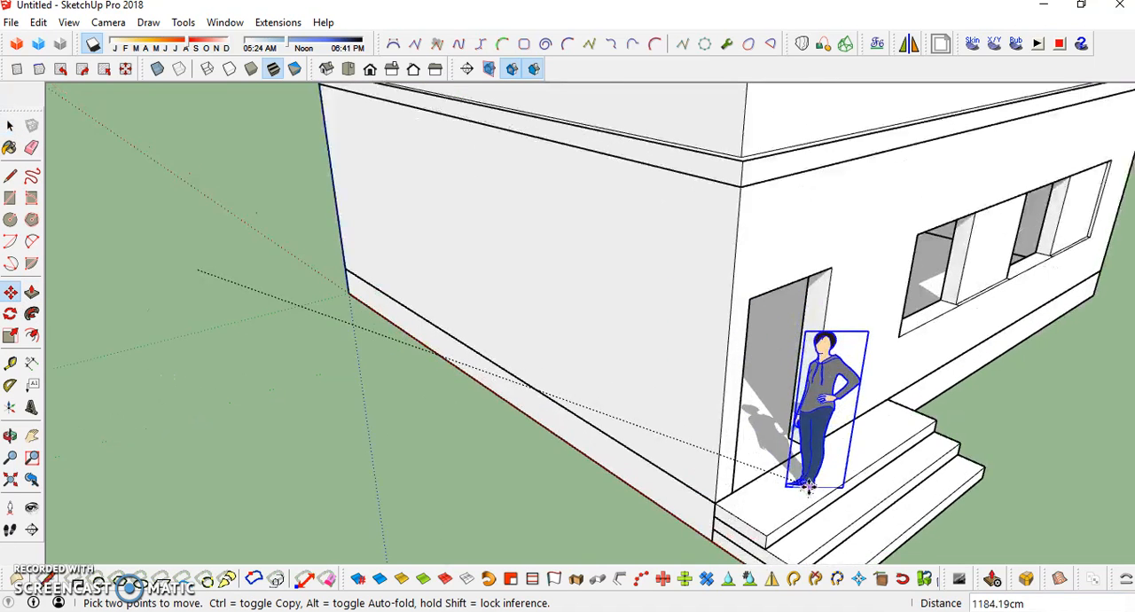
left_click(769, 458)
scroll(763, 456, "down", 6)
middle_click_drag(763, 457, 672, 333)
scroll(673, 334, "down", 6)
key("space")
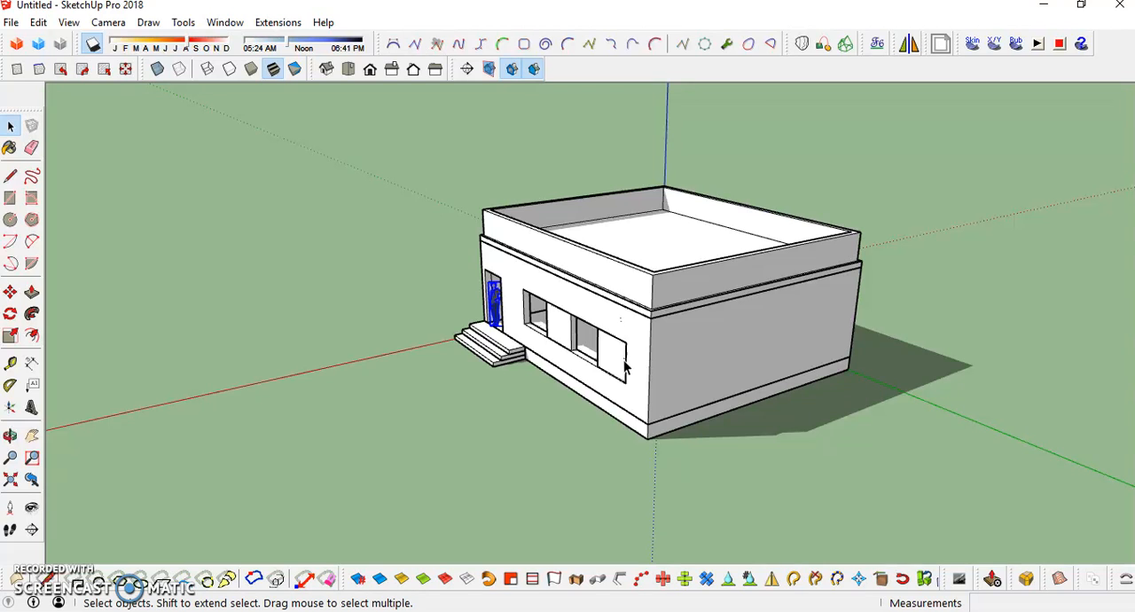
- Examine the finished building and its shadows from all sides, including the roof, doorway and windows
middle_click_drag(738, 295, 782, 393)
middle_click_drag(395, 254, 999, 192)
middle_click_drag(598, 312, 316, 381)
middle_click_drag(573, 434, 623, 379)
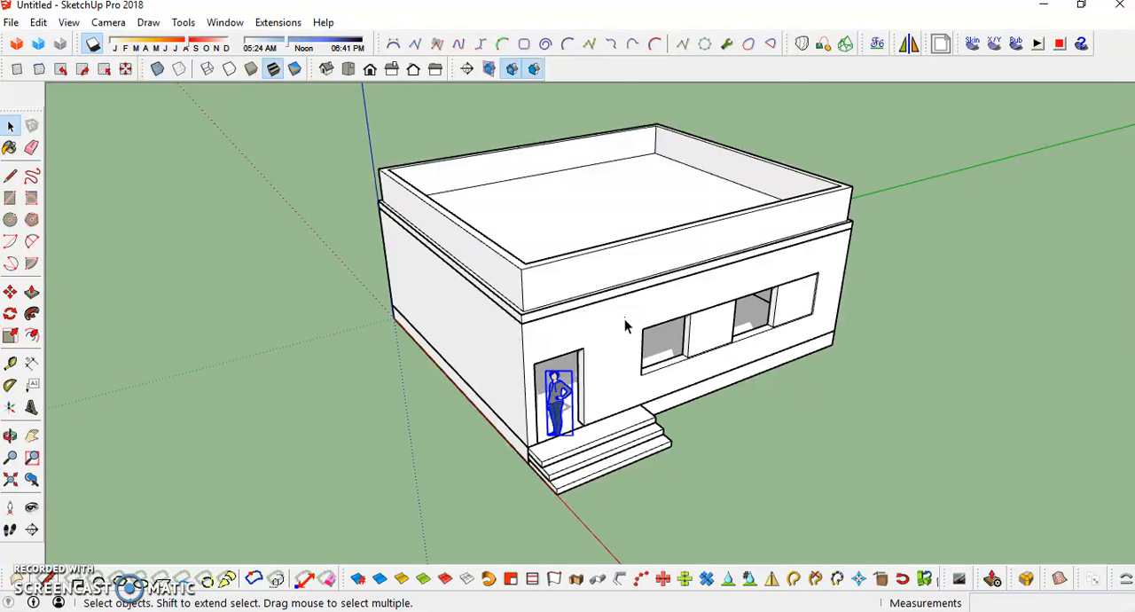
middle_click_drag(619, 284, 641, 340)
scroll(553, 400, "up", 3)
middle_click_drag(552, 400, 563, 332)
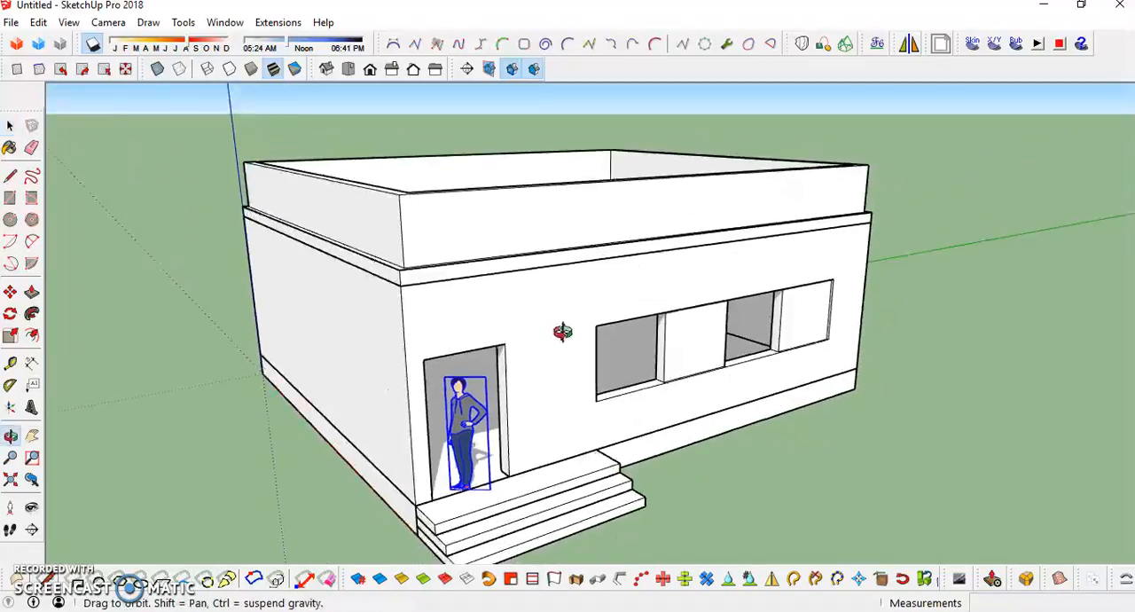
scroll(562, 331, "down", 2)
middle_click_drag(664, 292, 728, 291)
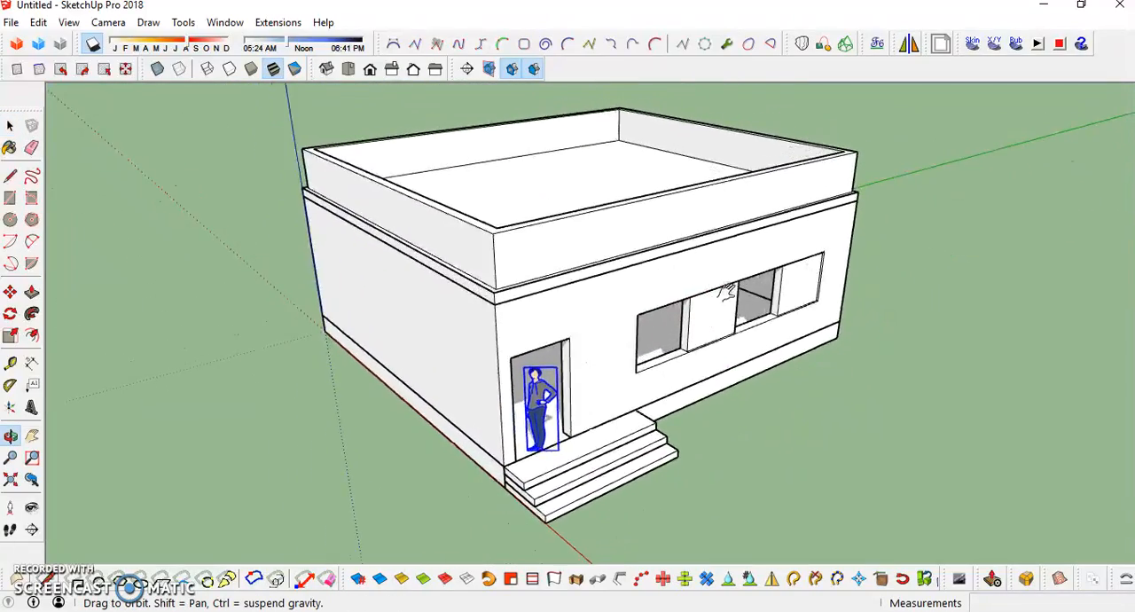